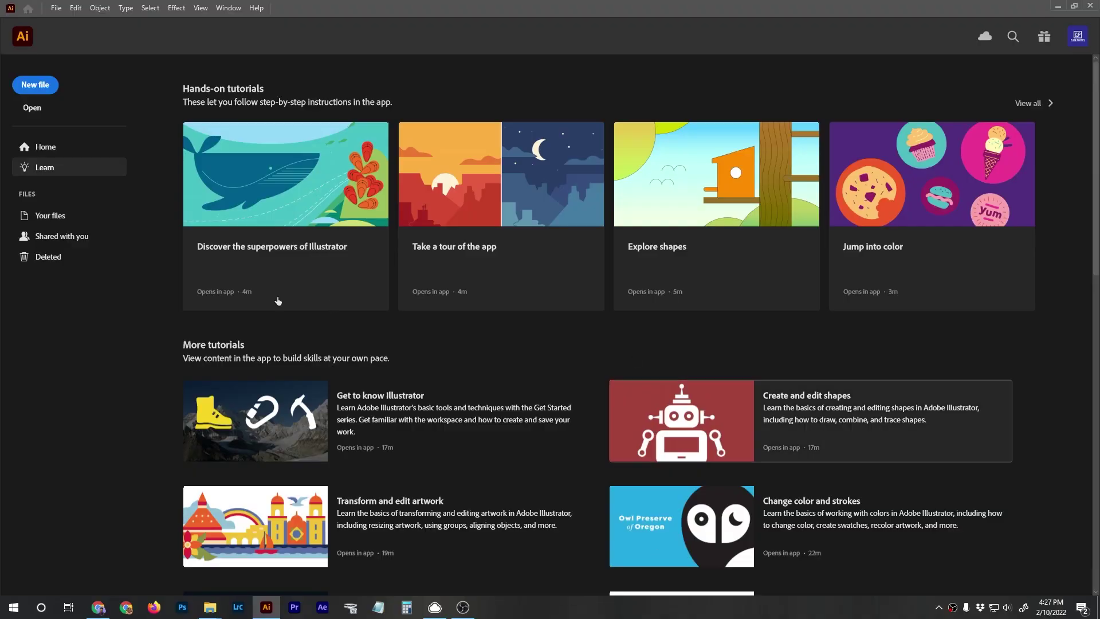
Create a new 1080 × 2400 px portrait document with RGB Color and High (300 ppi) raster effects
left_click(36, 85)
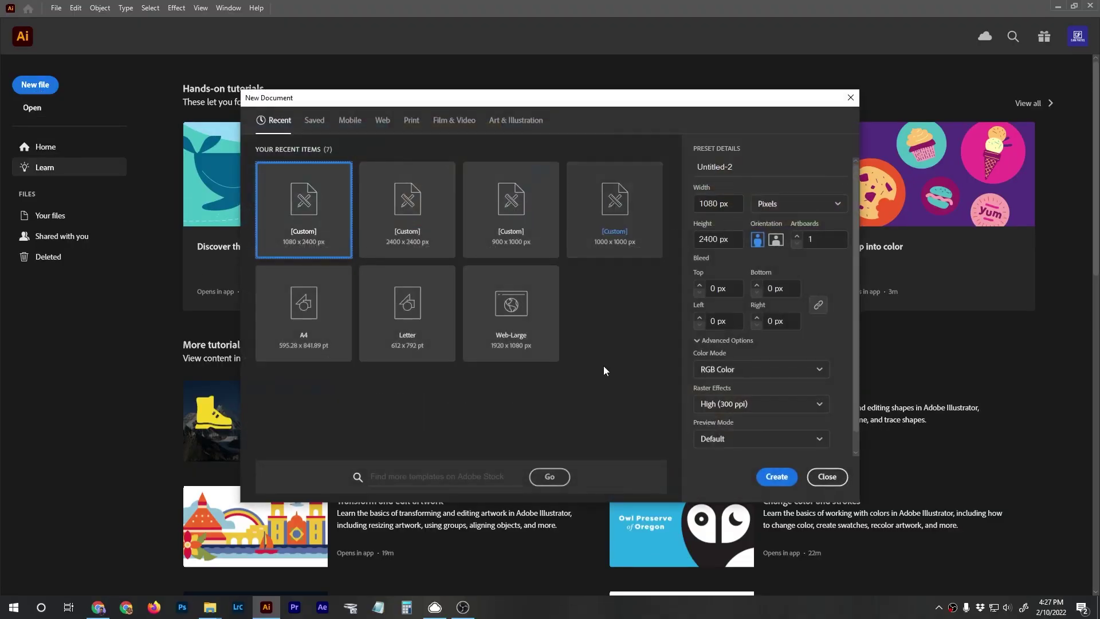
left_click(715, 202)
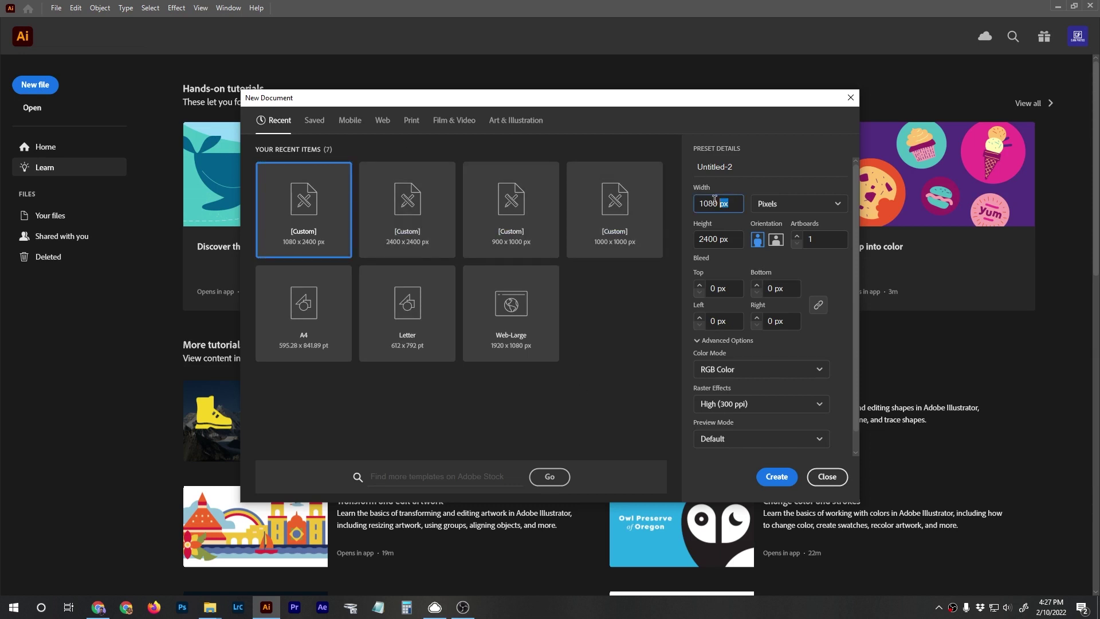
left_click(738, 239)
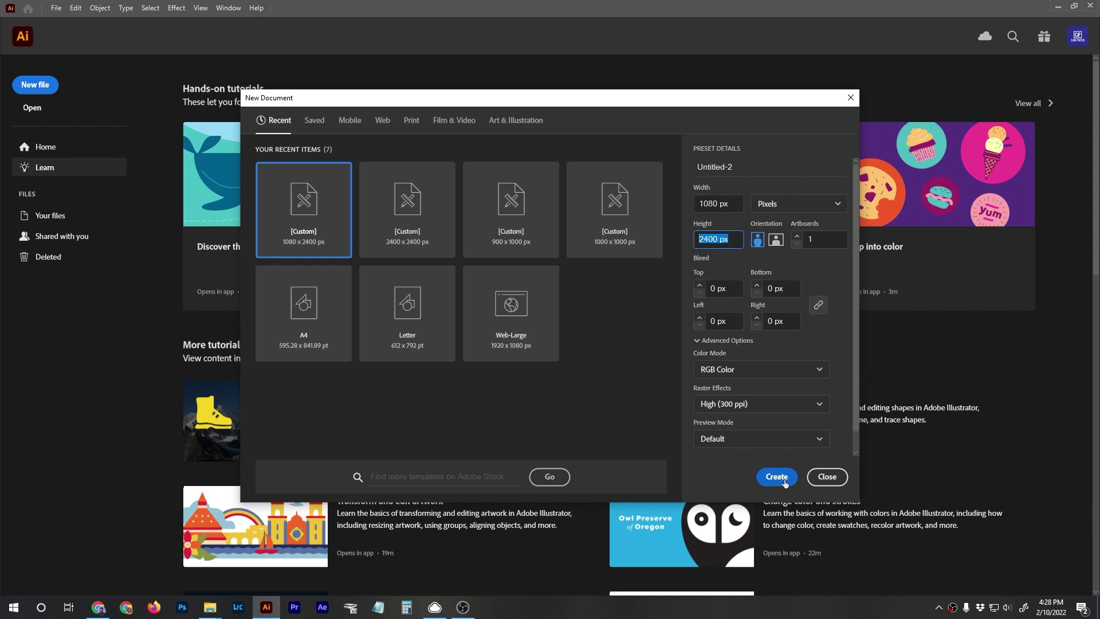
left_click(717, 200)
left_click(724, 245)
left_click(775, 477)
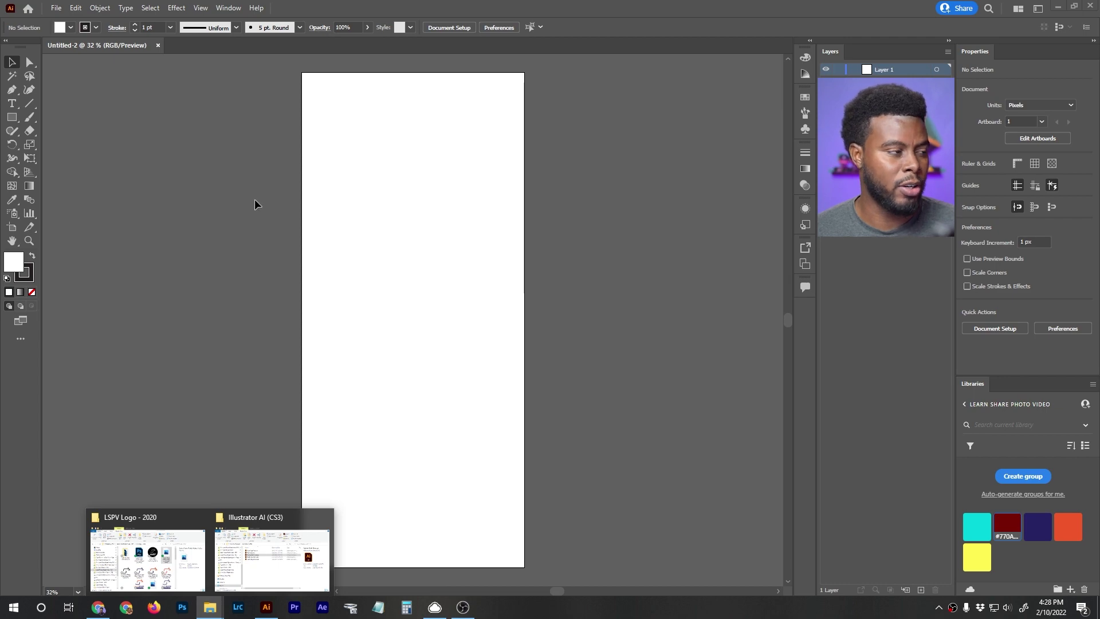
Open the Palette Knife Textures.ai file and retain the 9-slice scaling option for its symbols
left_click(272, 553)
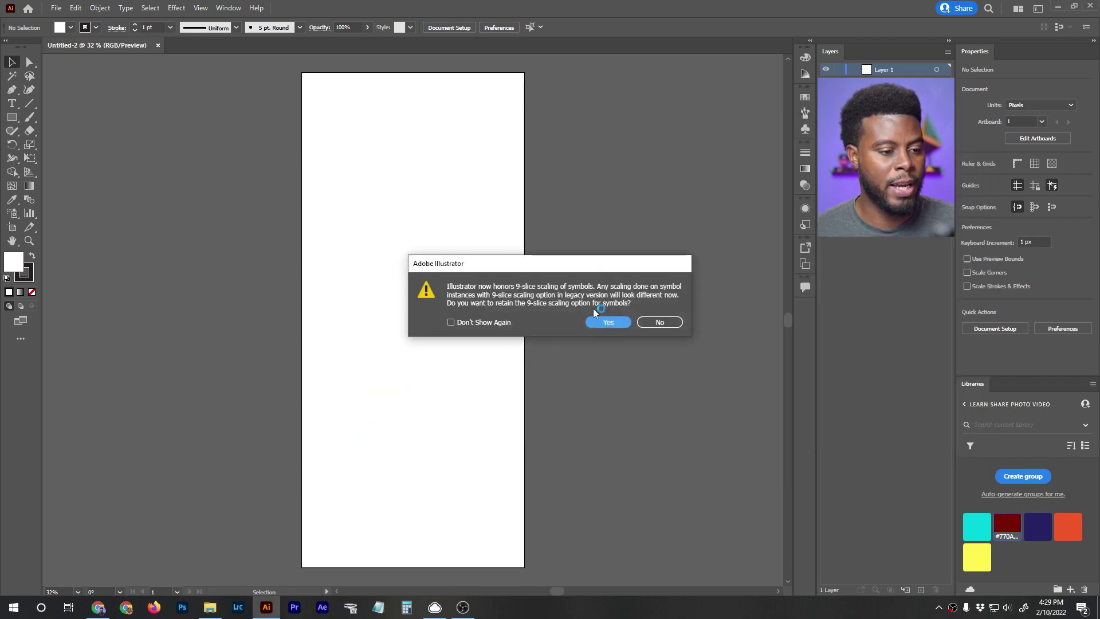
left_click(618, 325)
scroll(403, 270, "up", 1)
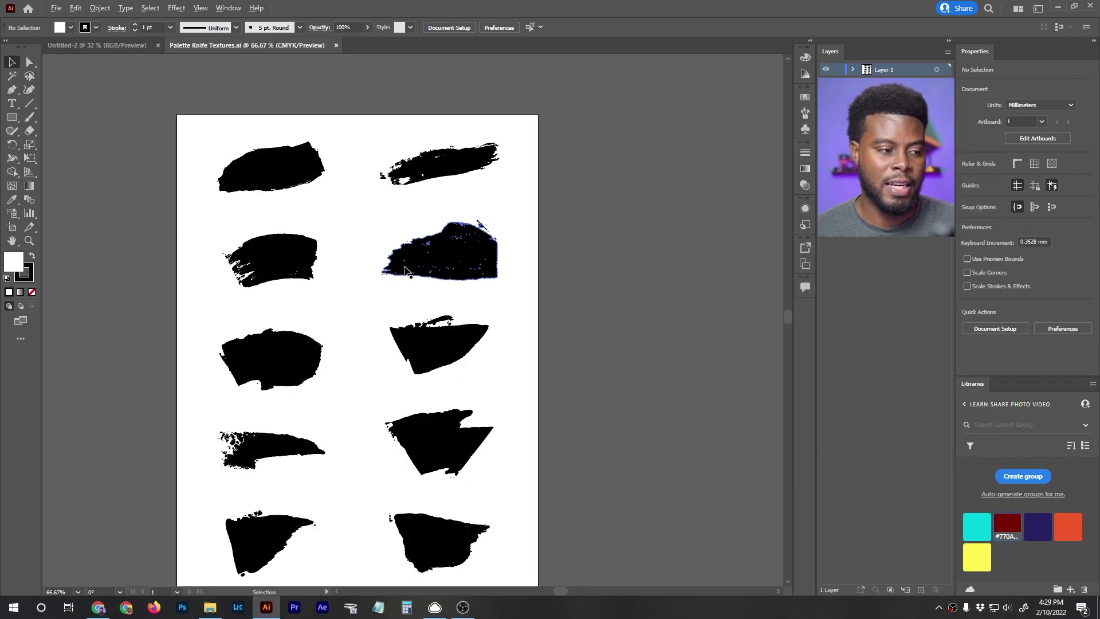
Copy the second brush stroke in the first column of the textures file and paste it into the new 1080 × 2400 px document
scroll(275, 252, "left", 5)
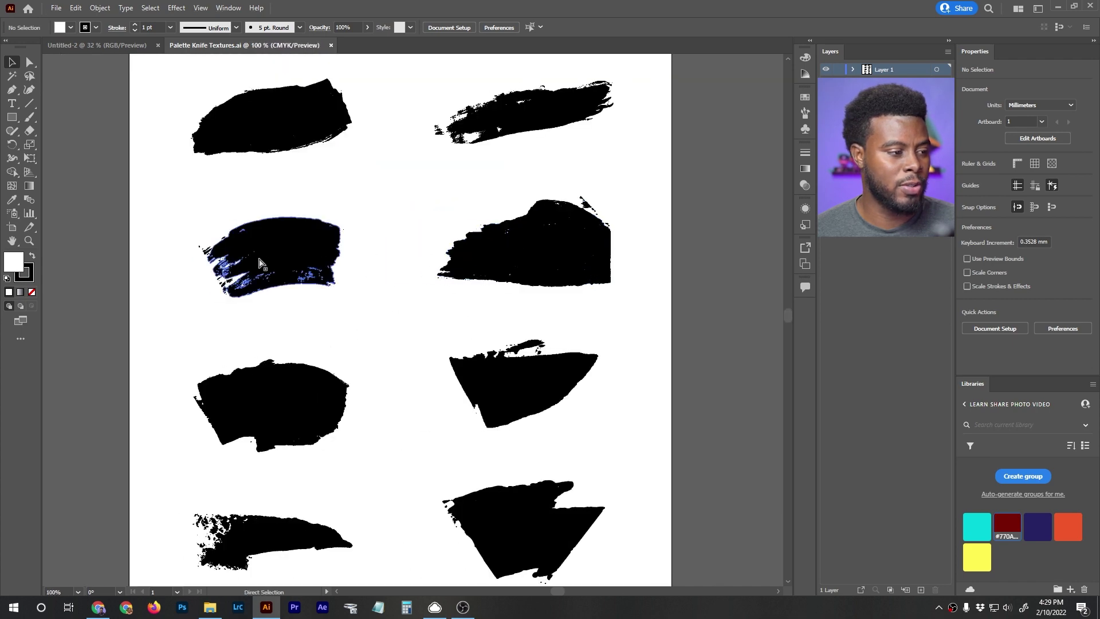
scroll(314, 245, "up", 2)
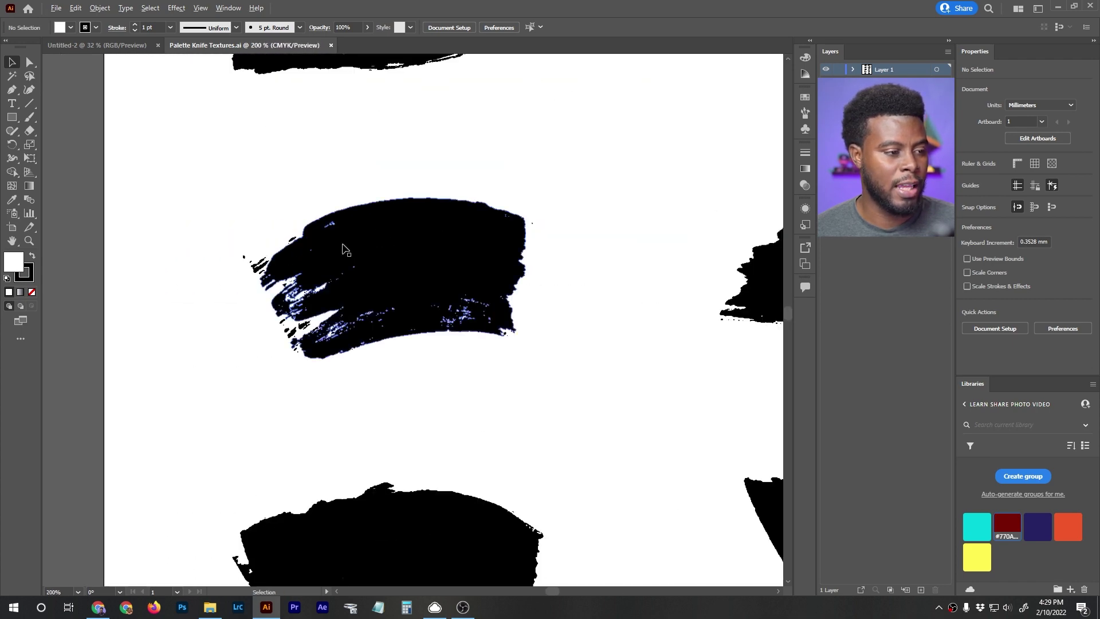
left_click(419, 233)
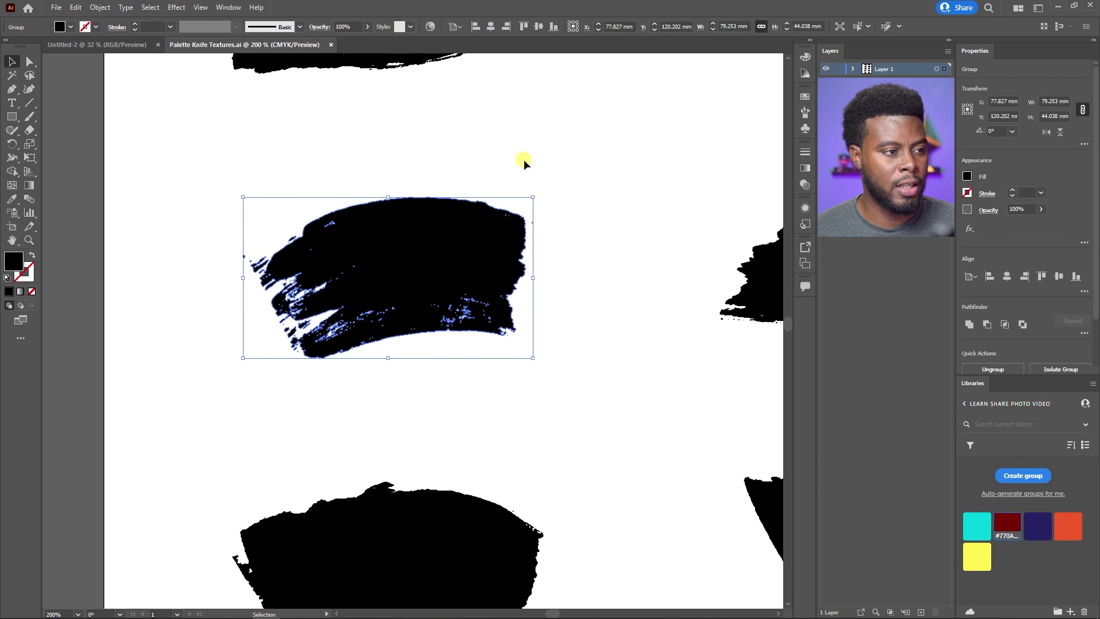
key("a")
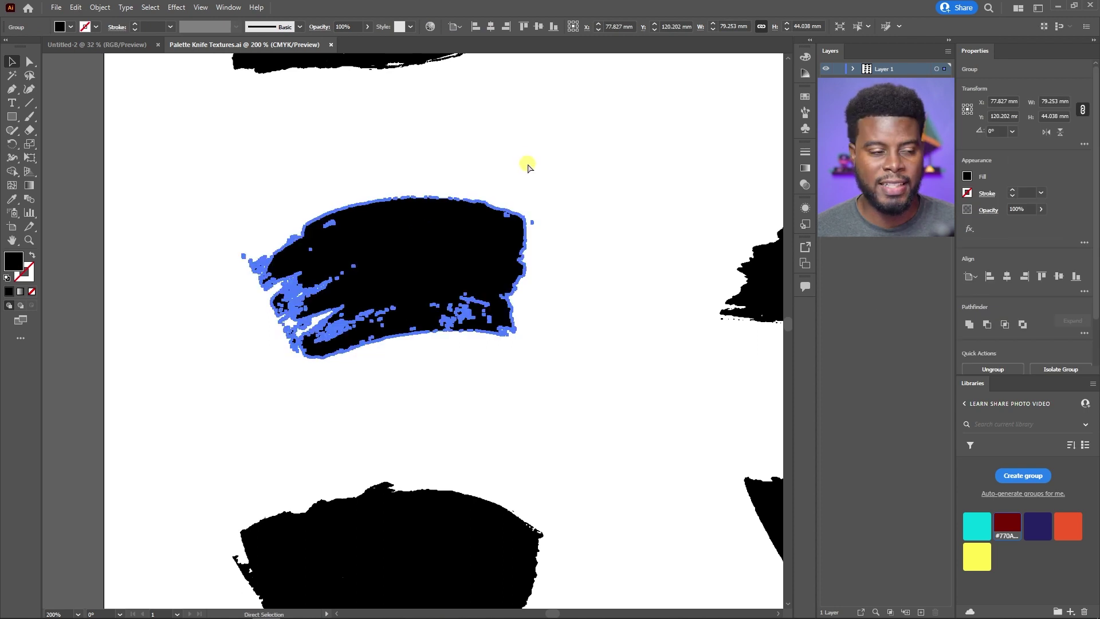
key("v")
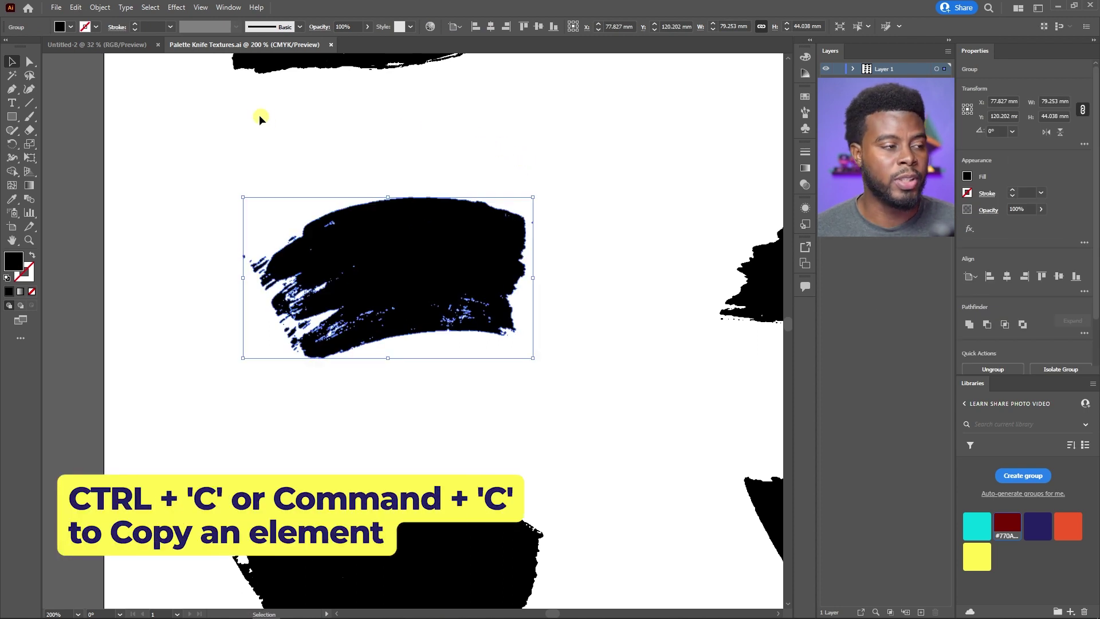
left_click(130, 46)
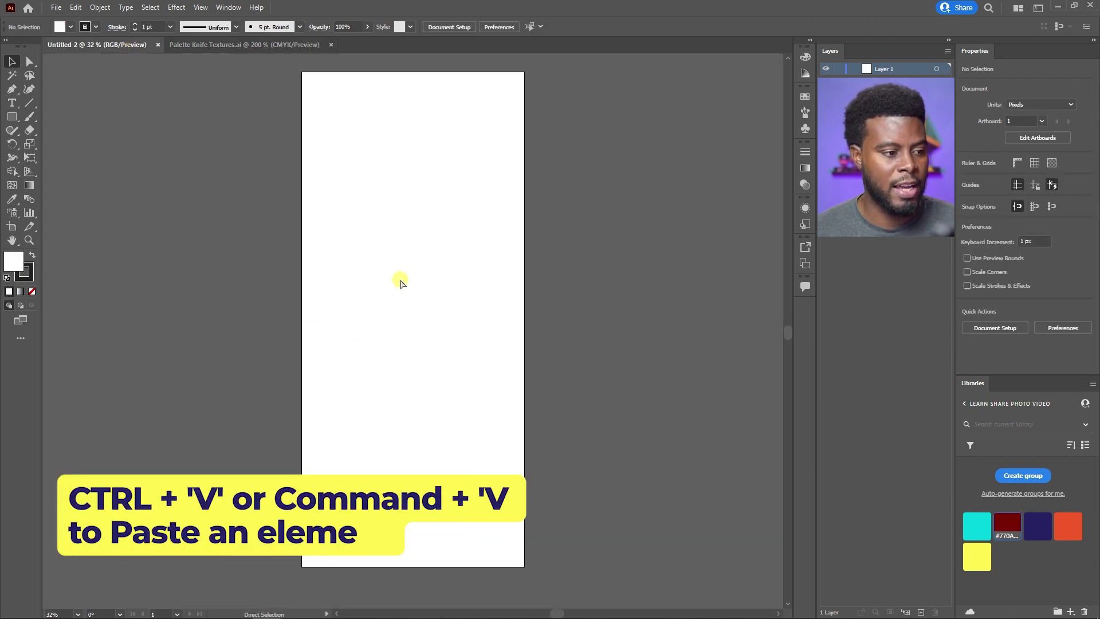
key("ctrl+v")
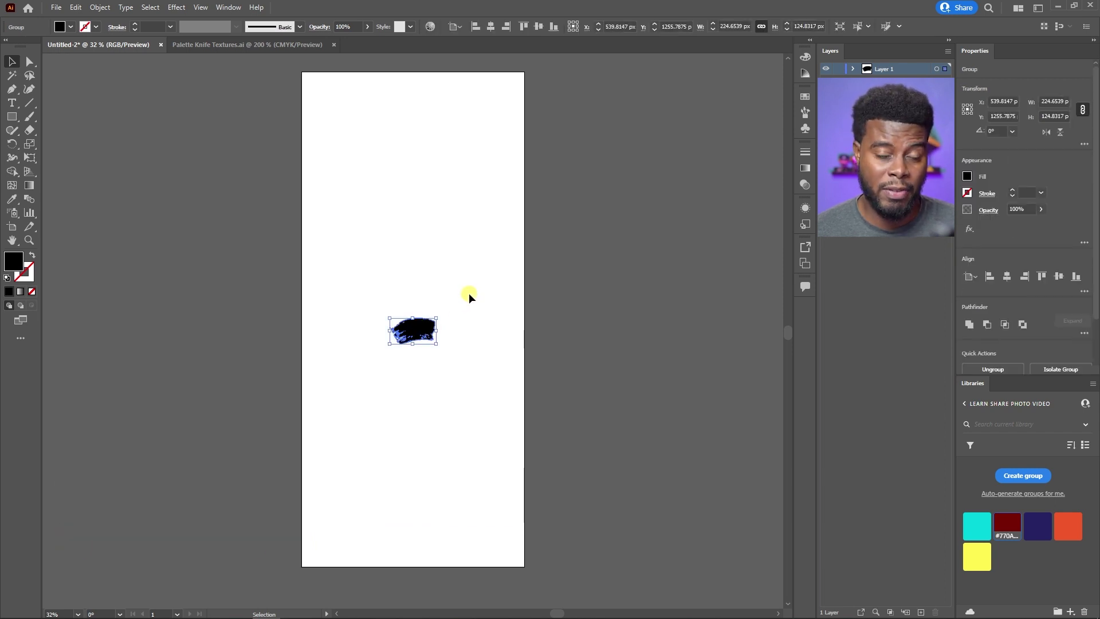
Save the document as an Adobe Illustrator file named "LSPV 078 Phone Screen Wallpaper" in the LSPV 078 folder, using Illustrator 2020 version
key("ctrl+s")
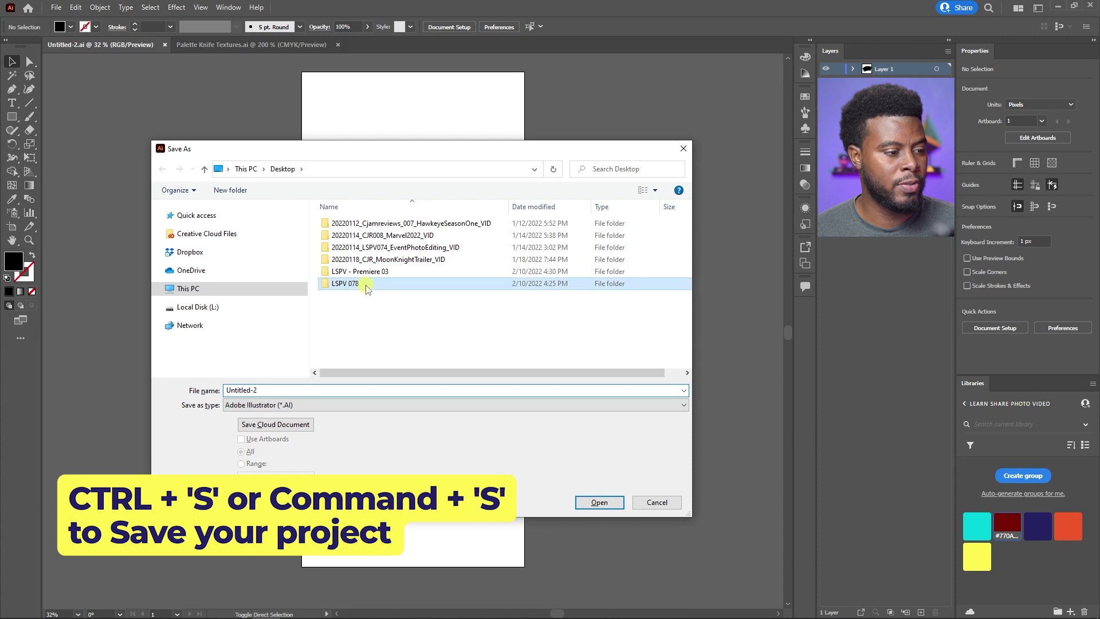
double_click(367, 284)
left_click(344, 392)
type("LSPV 078 Phone Screen Wal")
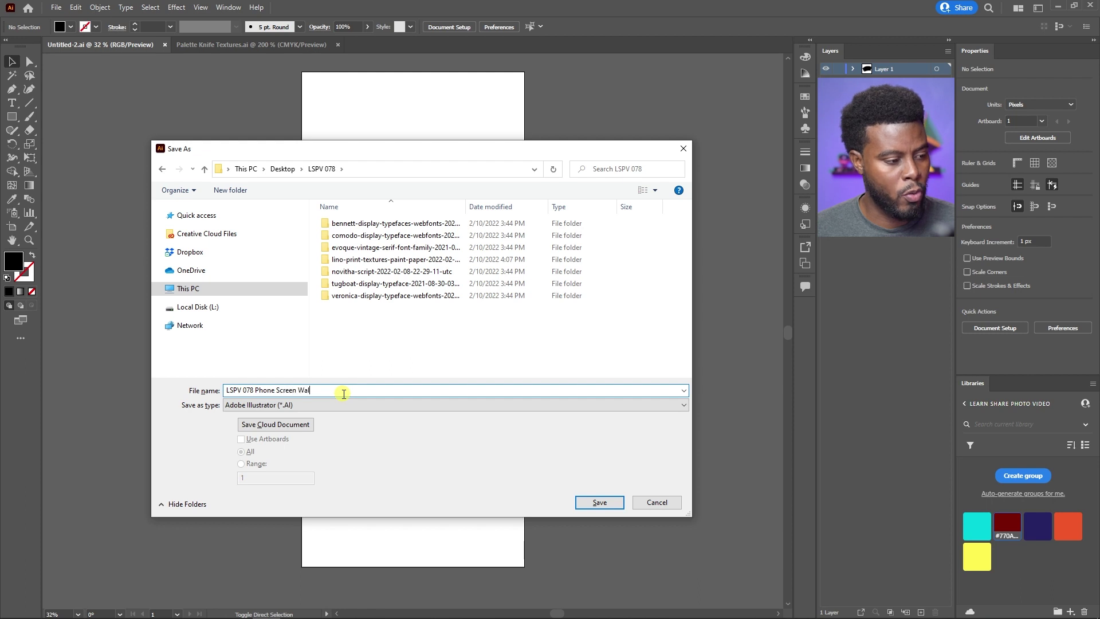
type("lpaper")
left_click(596, 502)
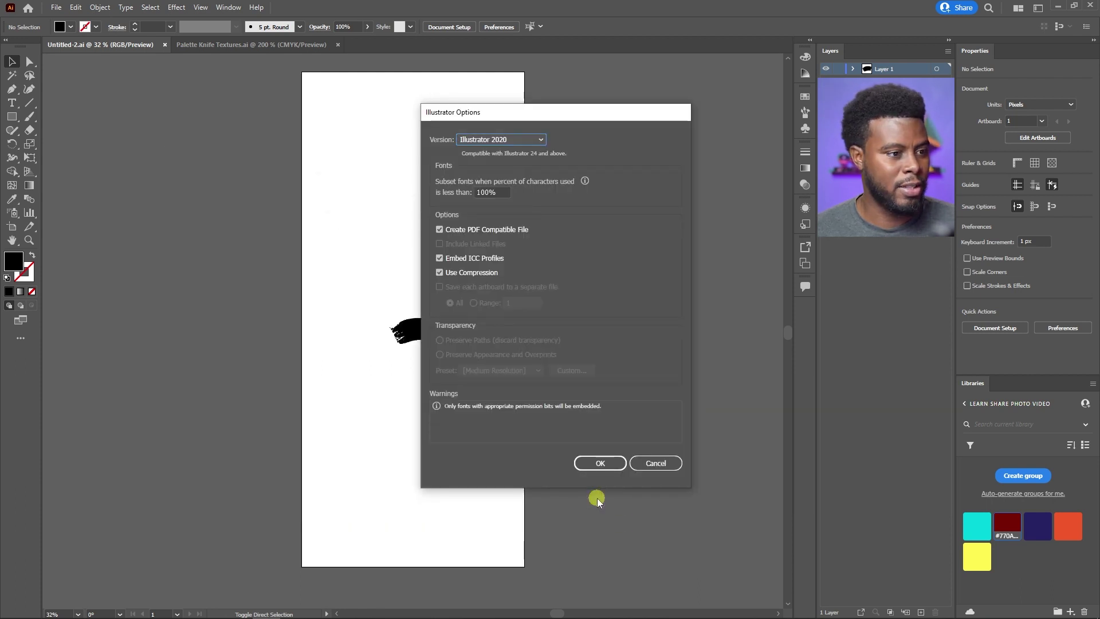
left_click(611, 458)
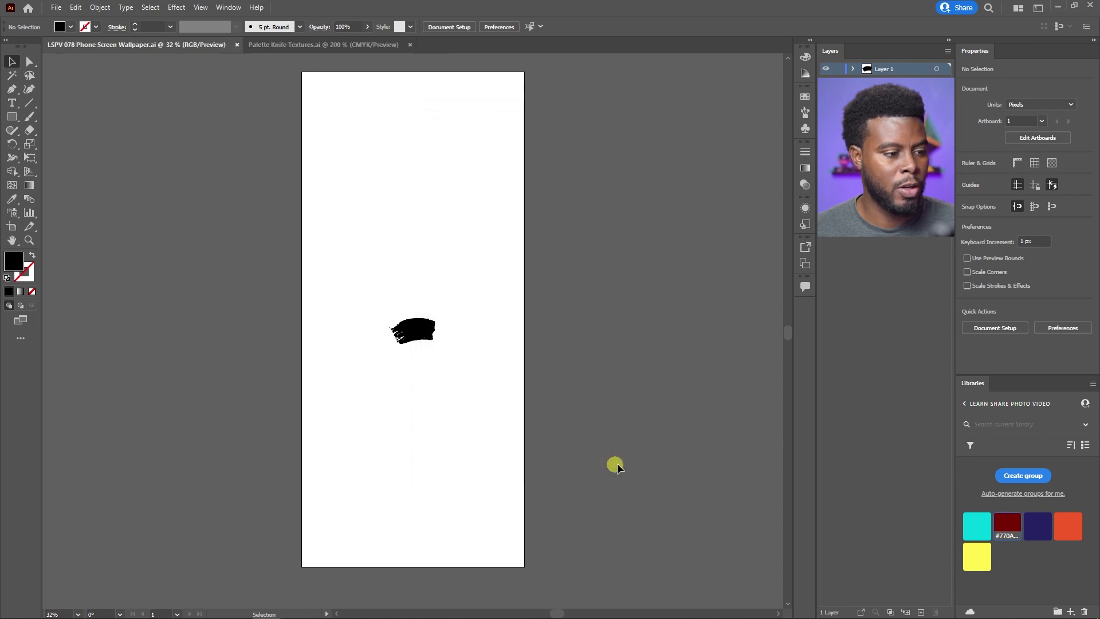
Scale the pasted brush stroke up to about 825 × 458 px and centre it horizontally and vertically on the artboard
left_click_drag(393, 350, 434, 334)
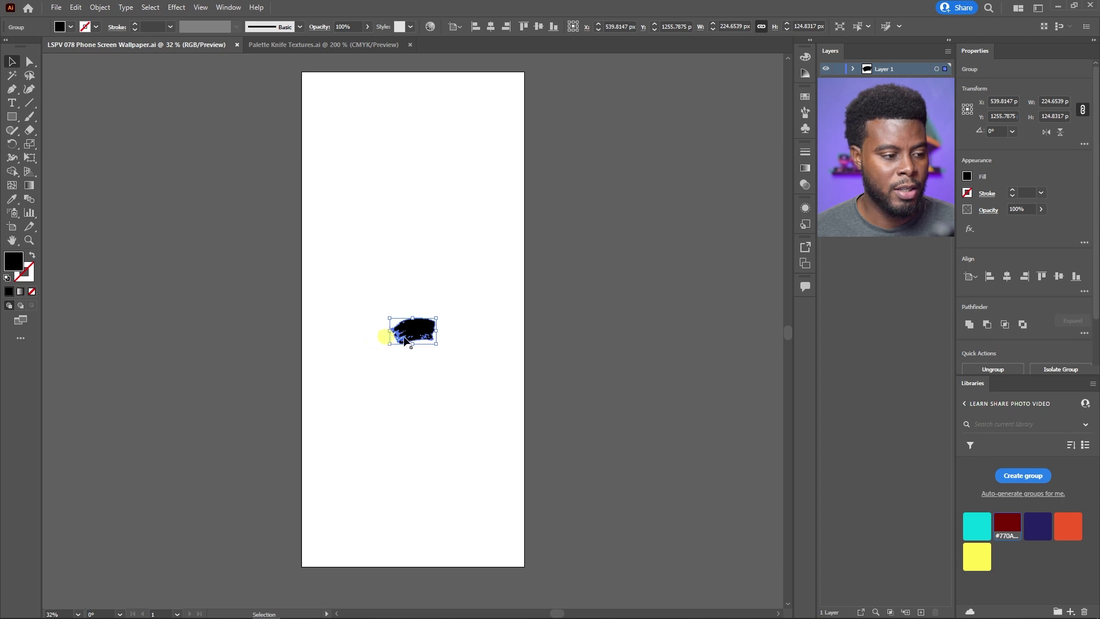
left_click_drag(387, 317, 265, 179)
mouse_move(358, 273)
left_mouse_down()
mouse_move(405, 281)
mouse_move(405, 307)
mouse_move(426, 301)
left_mouse_up()
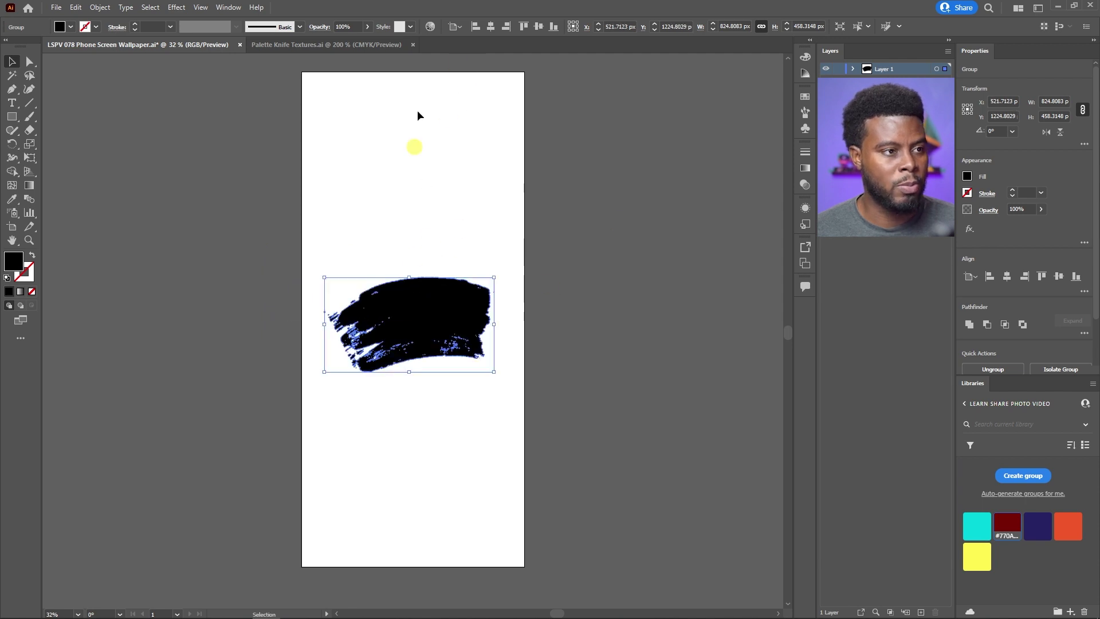
left_click(491, 27)
left_click(539, 28)
left_click(428, 238)
Fine-tune the brush stroke's size to about 813 × 452 px and centre it on the artboard again
left_click(401, 307)
left_click_drag(327, 273, 322, 266)
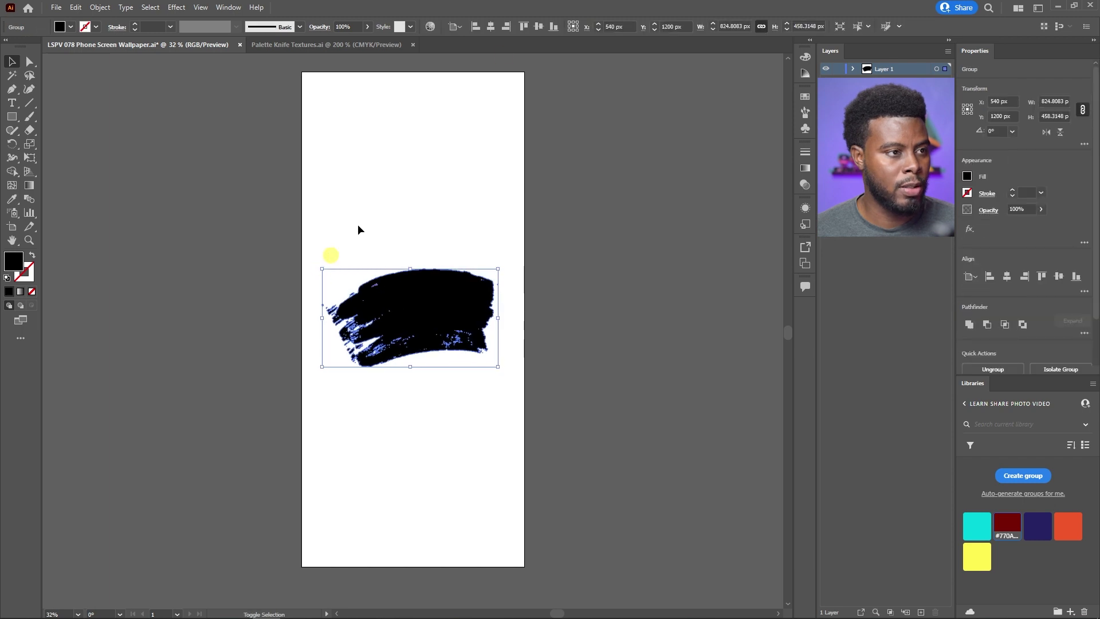
left_click(491, 27)
left_click(540, 28)
left_click_drag(503, 268, 492, 273)
left_click(490, 27)
left_click(539, 27)
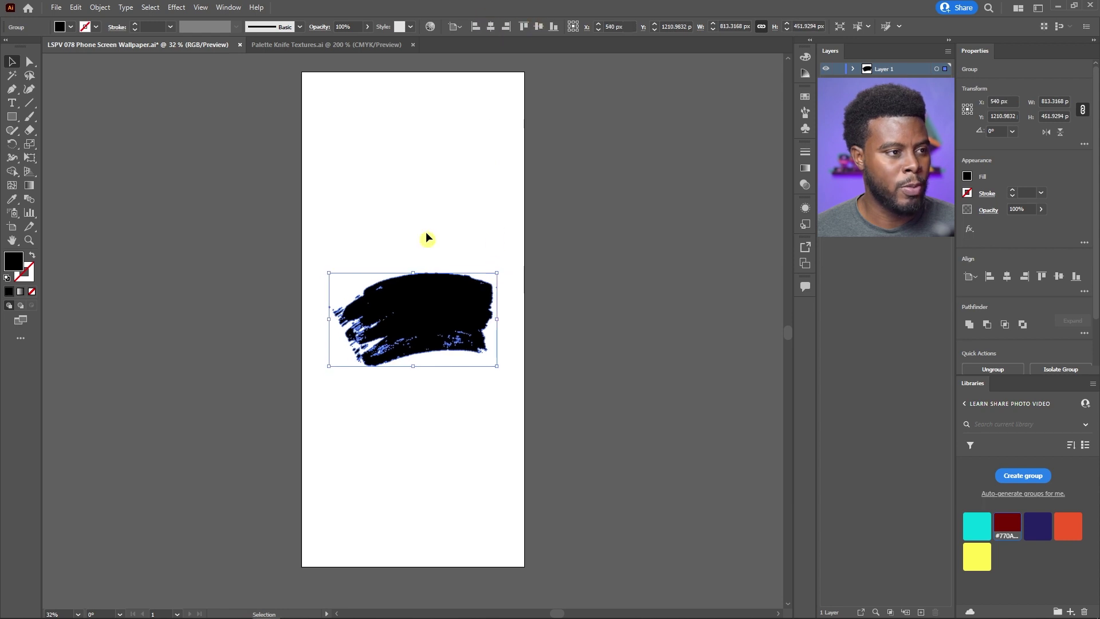
key("ctrl+0")
left_click(412, 233)
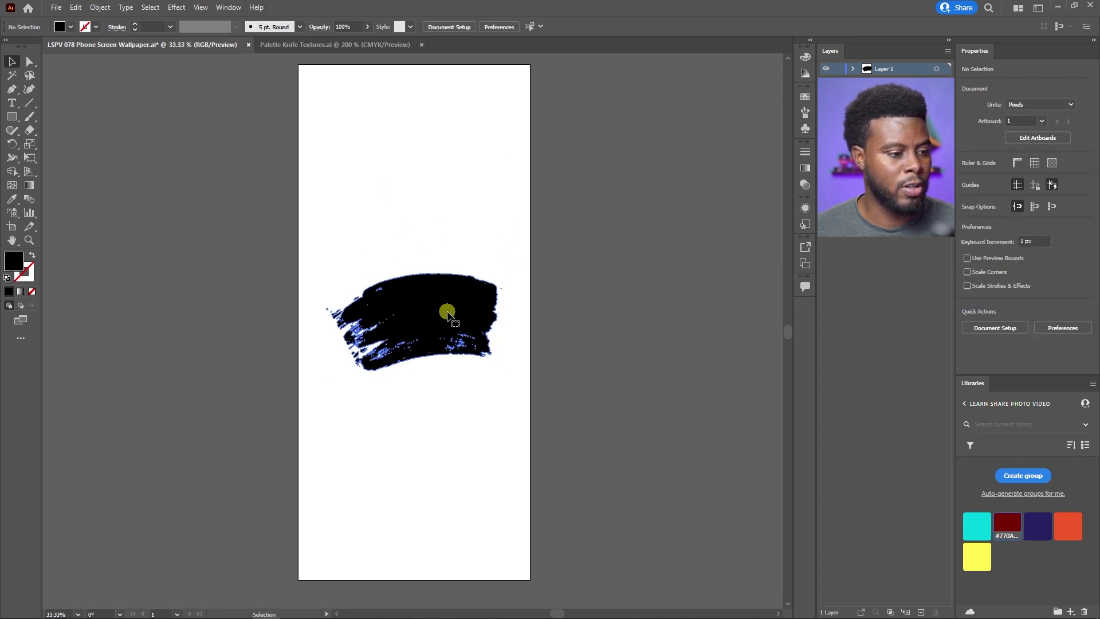
Change the brush stroke's fill to the crimson red swatch
left_click(445, 311)
left_click(71, 27)
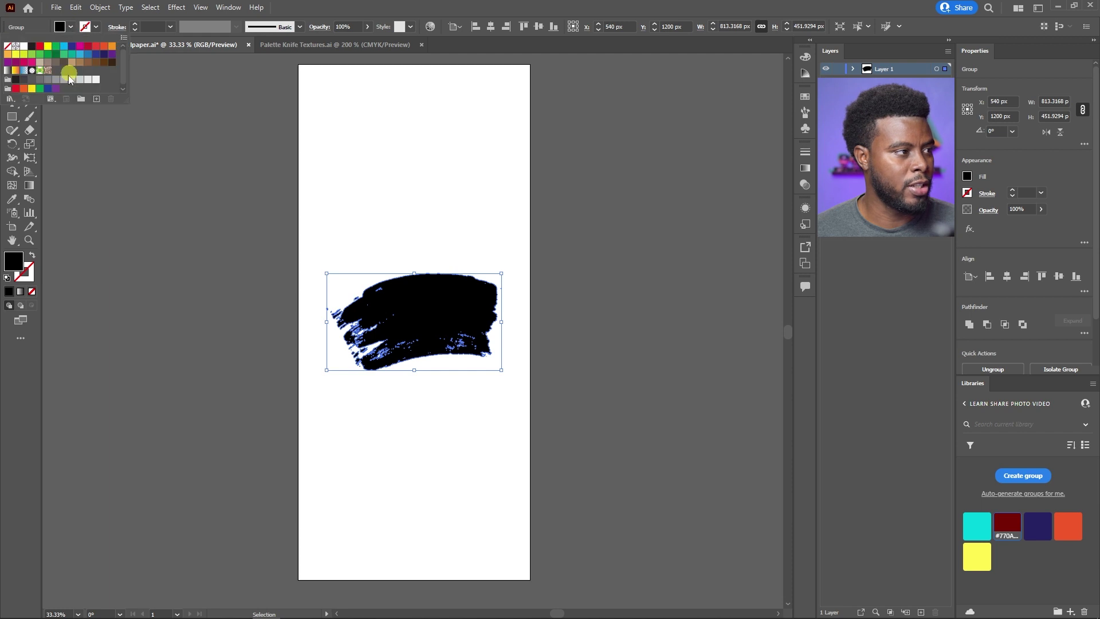
left_click(87, 46)
left_click(470, 226)
left_click(448, 313)
left_click(454, 243)
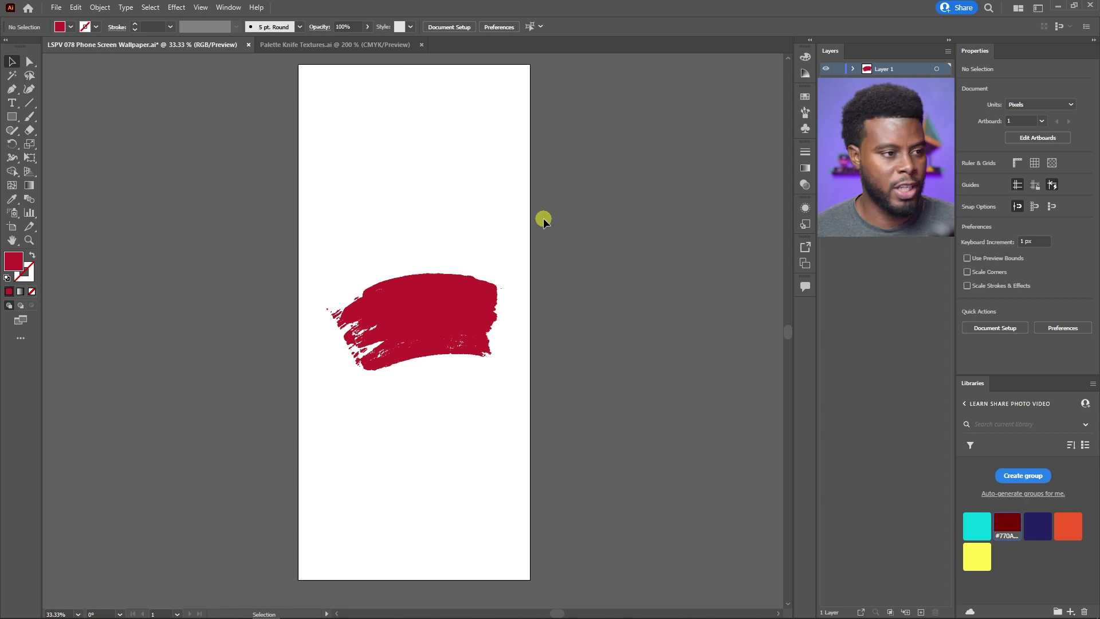
Draw a near-black rectangle about 1147 × 2443 px covering the whole artboard and send it behind the red brush stroke
key("l")
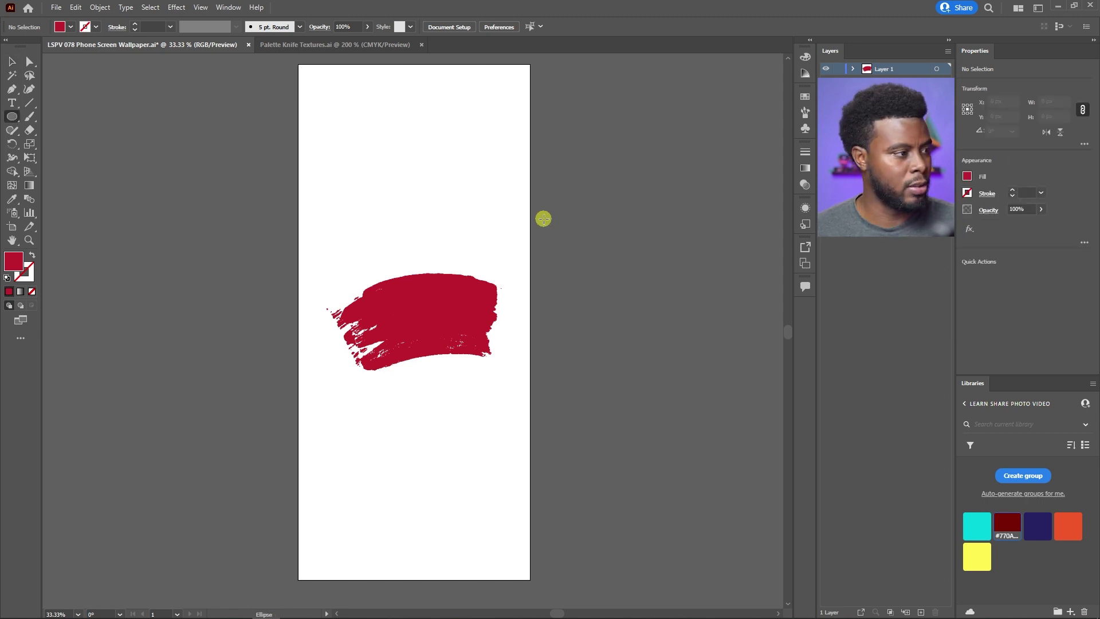
key("m")
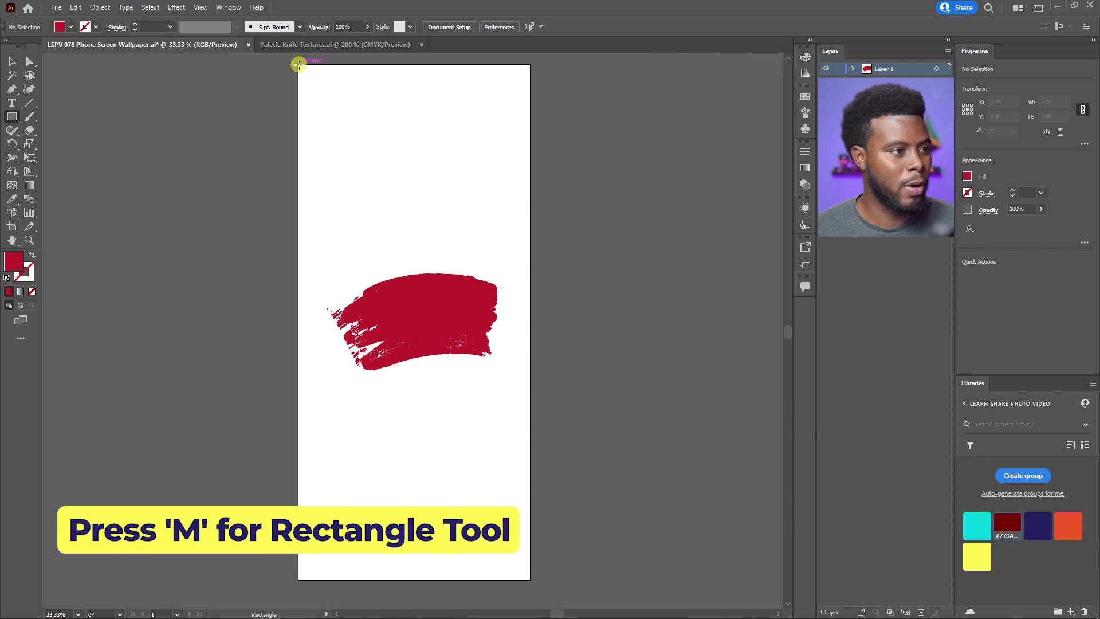
mouse_move(299, 64)
left_mouse_down()
mouse_move(509, 560)
mouse_move(534, 582)
left_mouse_up()
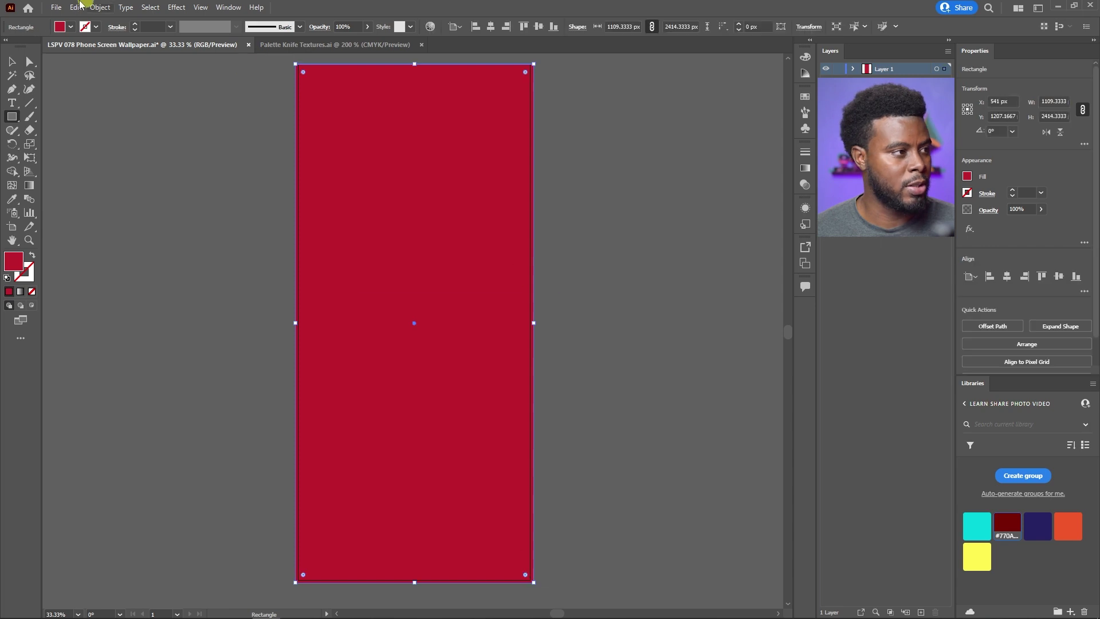
left_click(71, 27)
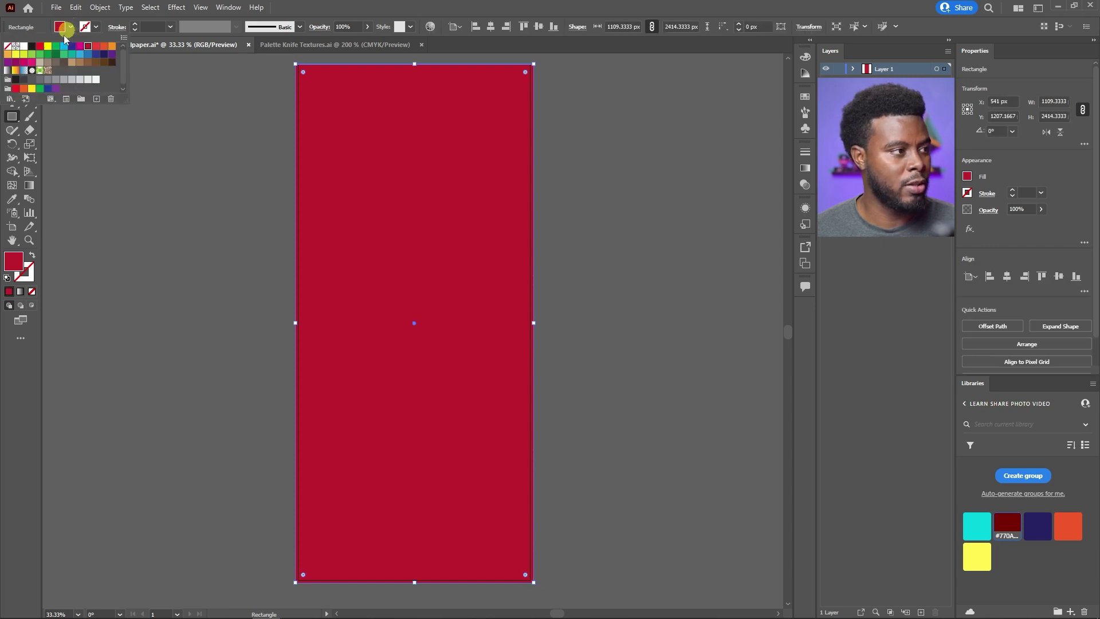
left_click(23, 80)
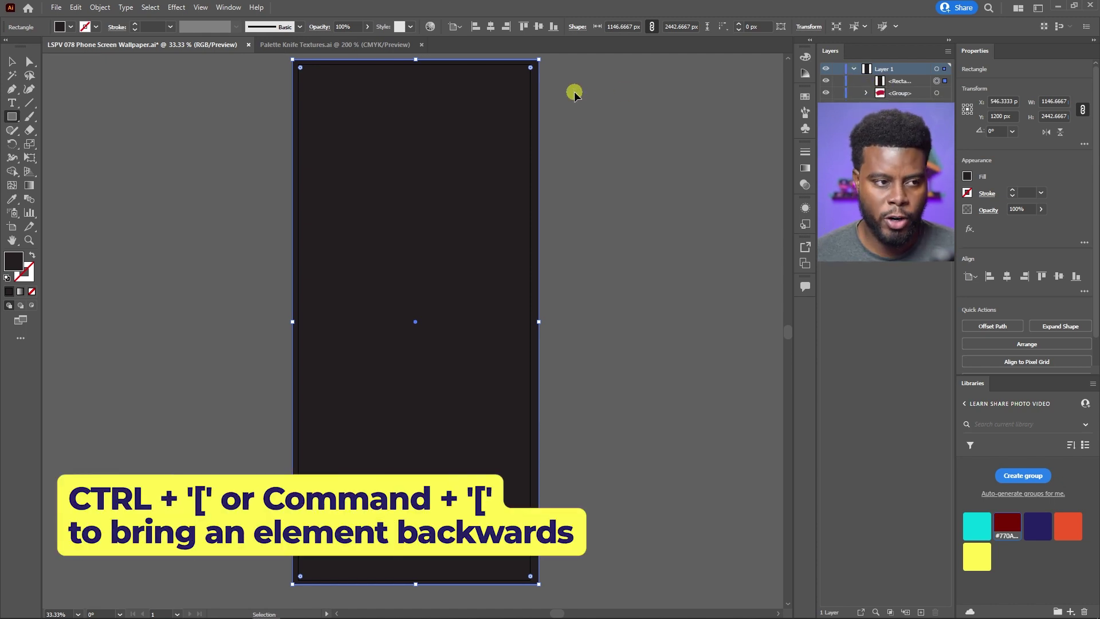
key("ctrl+bracketleft")
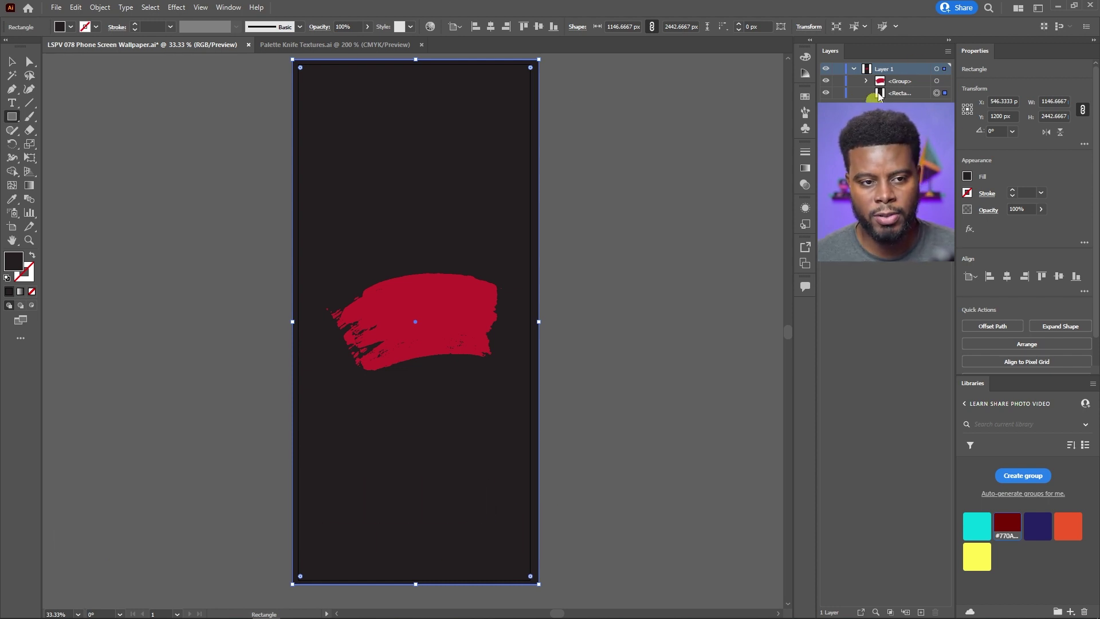
Toggle the visibility of the rectangle and the brush stroke group to check them, and lock the background rectangle
left_click(899, 94)
left_click(825, 94)
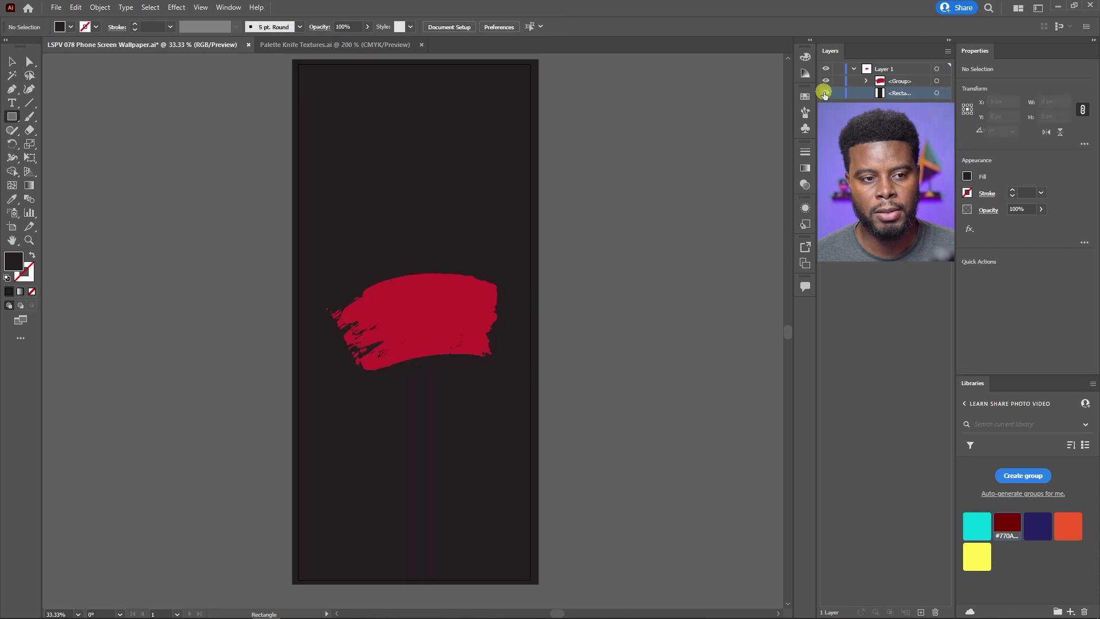
left_click(826, 82)
left_click(826, 81)
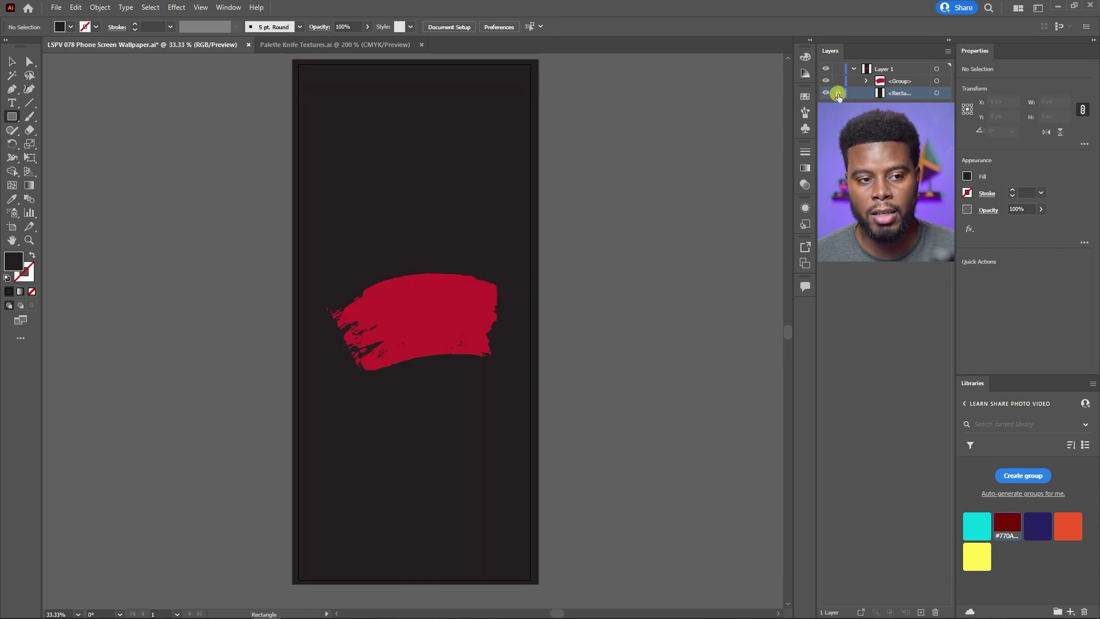
left_click(825, 94)
left_click(826, 94)
Try moving the locked background and the brush stroke, and undo the resulting changes
left_click_drag(412, 193, 419, 207)
key("v")
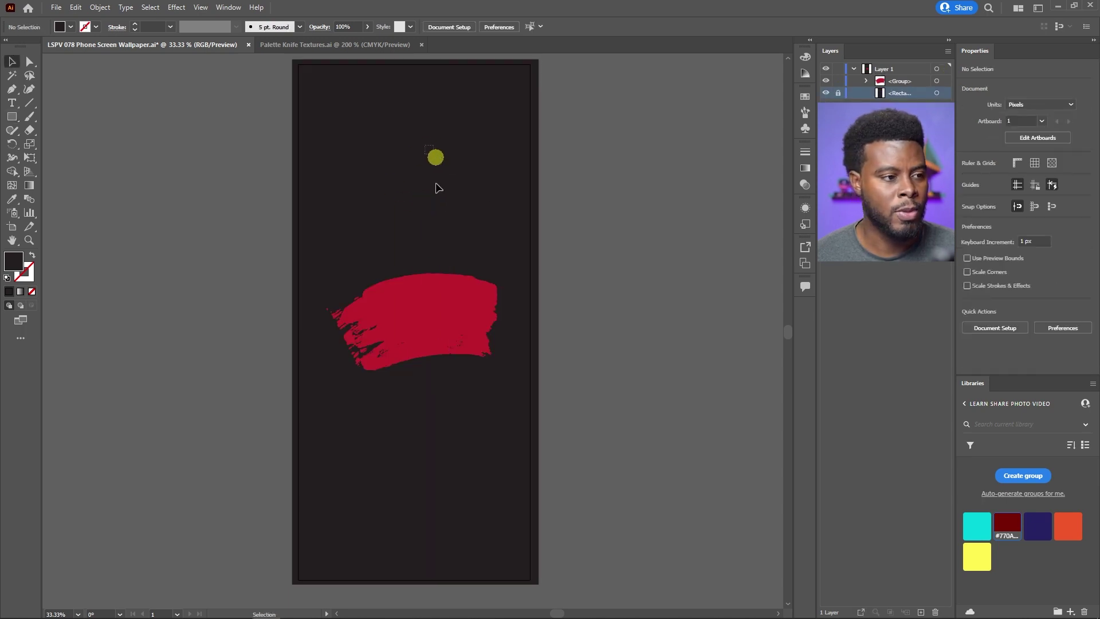
mouse_move(385, 295)
left_mouse_down()
mouse_move(432, 353)
mouse_move(420, 241)
mouse_move(424, 252)
left_mouse_up()
key("ctrl+z")
key("ctrl+z")
left_click(471, 211)
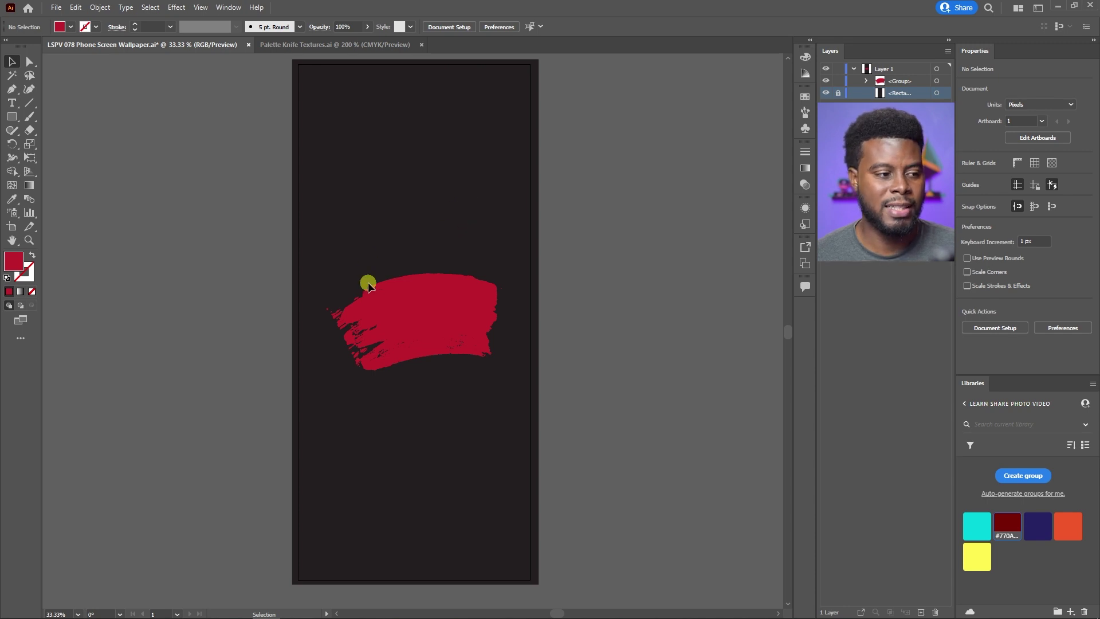
Add the point text "JESUS" above the red brush stroke and set its font size to 100 pt
key("t")
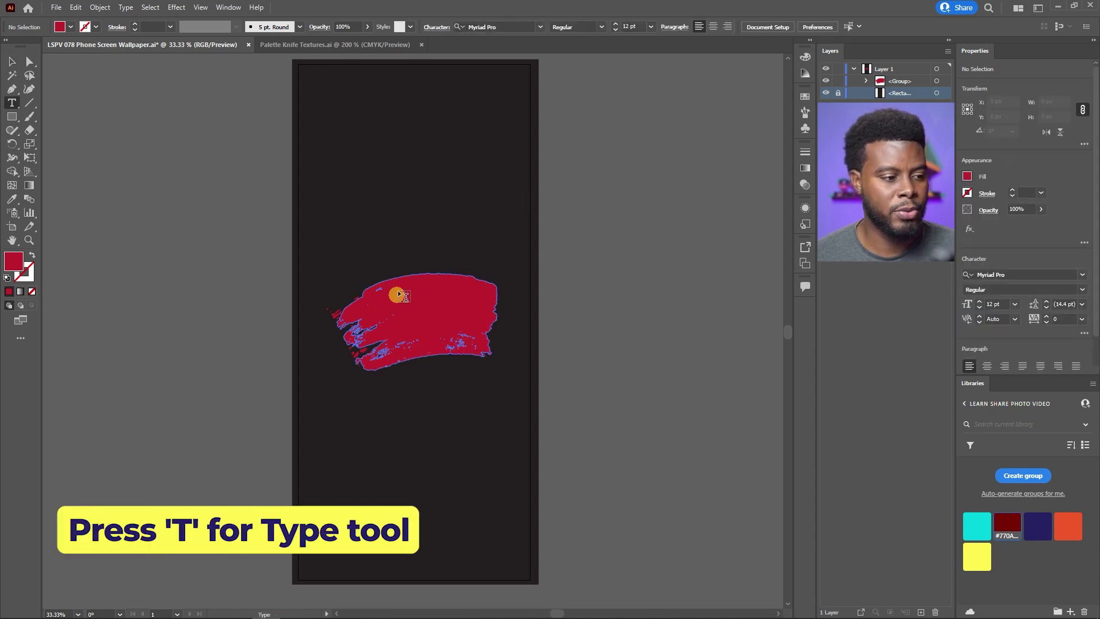
left_click(406, 241)
type("JESUS")
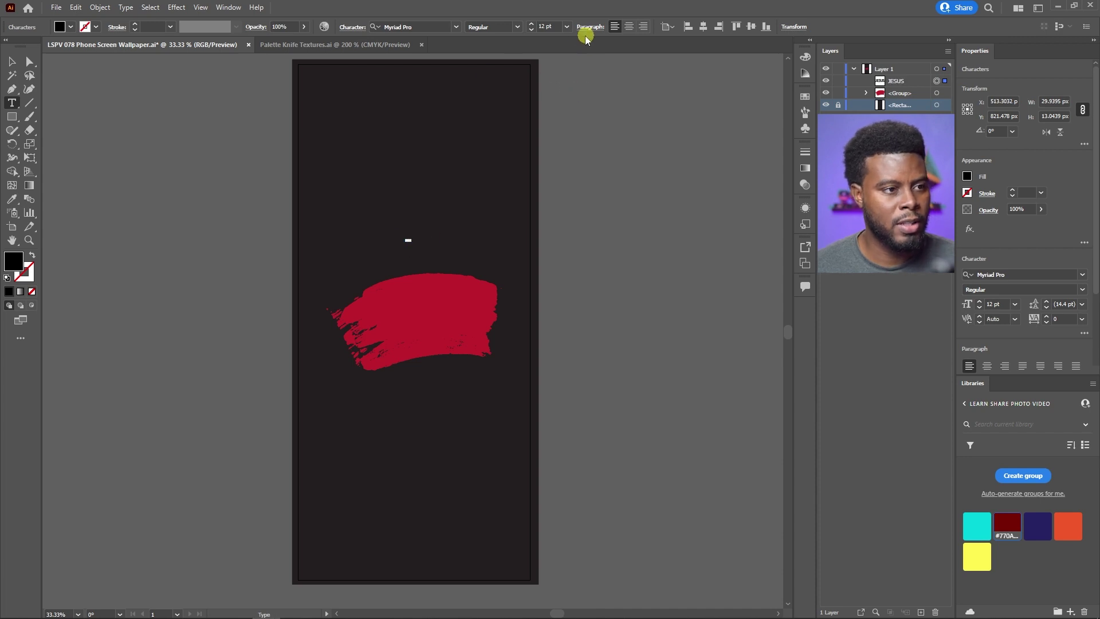
left_click(568, 26)
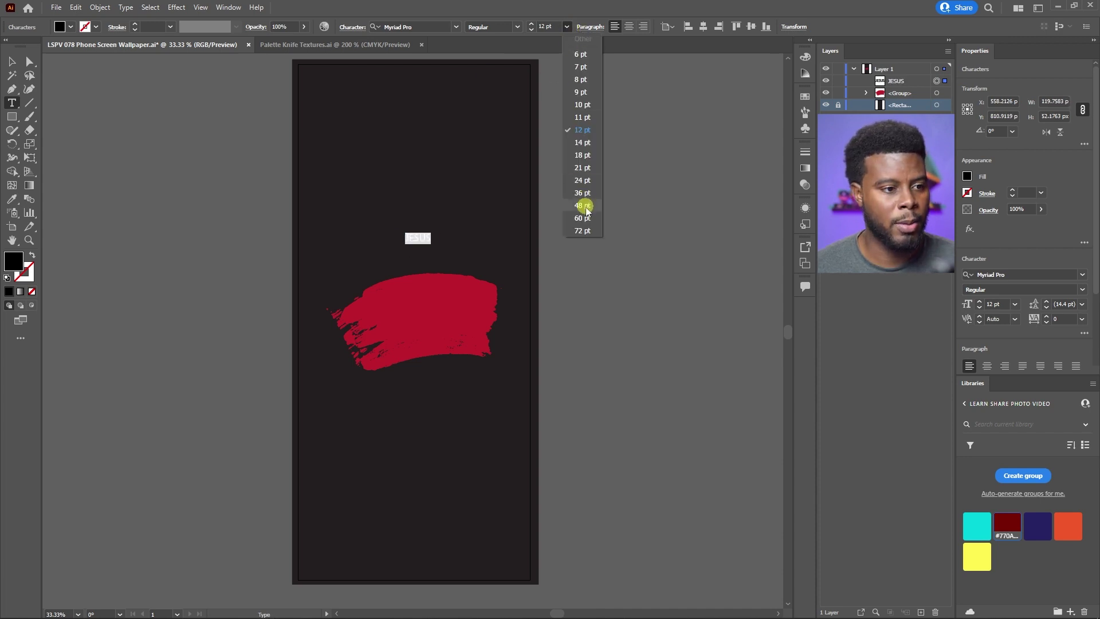
left_click(586, 229)
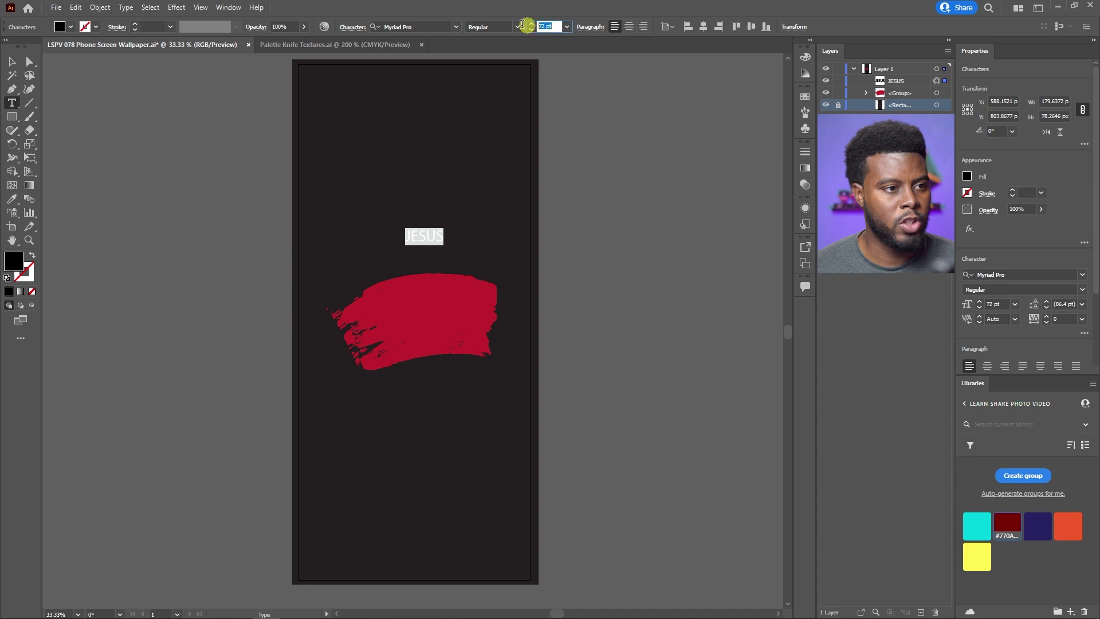
key("Return")
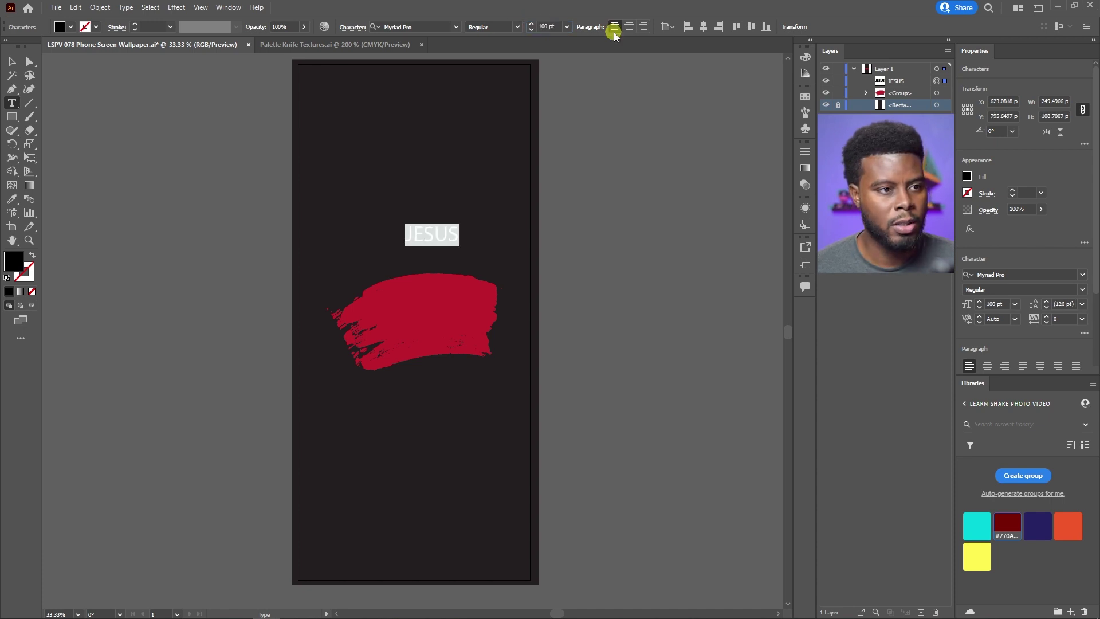
Centre-align the "JESUS" paragraph and centre the text object horizontally and vertically on the artboard
left_click(630, 27)
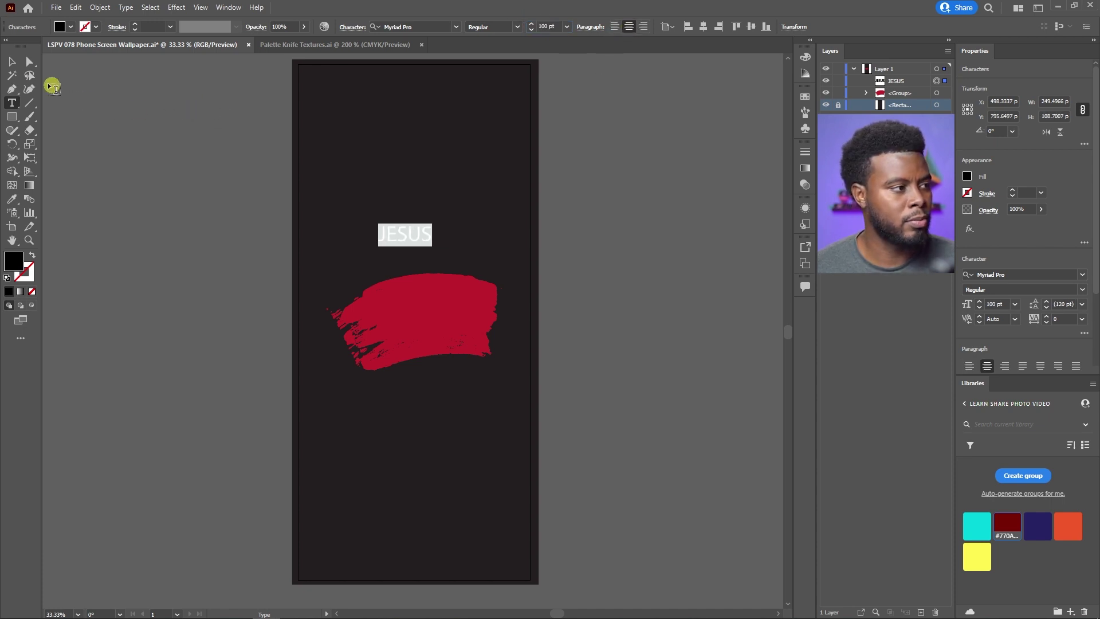
left_click(10, 61)
left_click(727, 26)
left_click(775, 26)
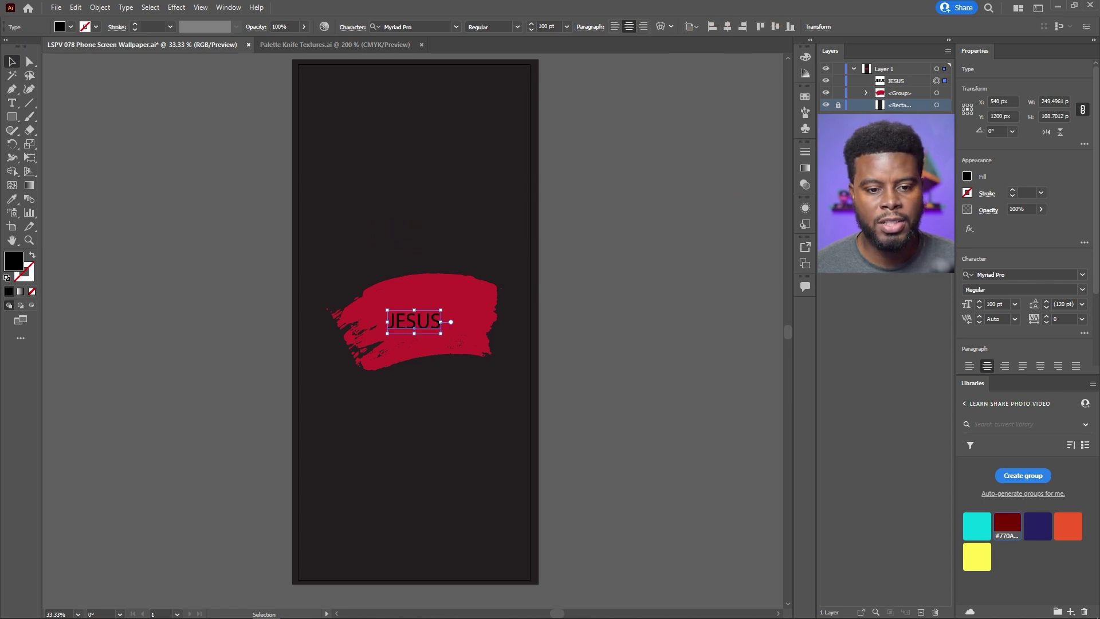
Change the fill of the "JESUS" text to white
left_click(969, 178)
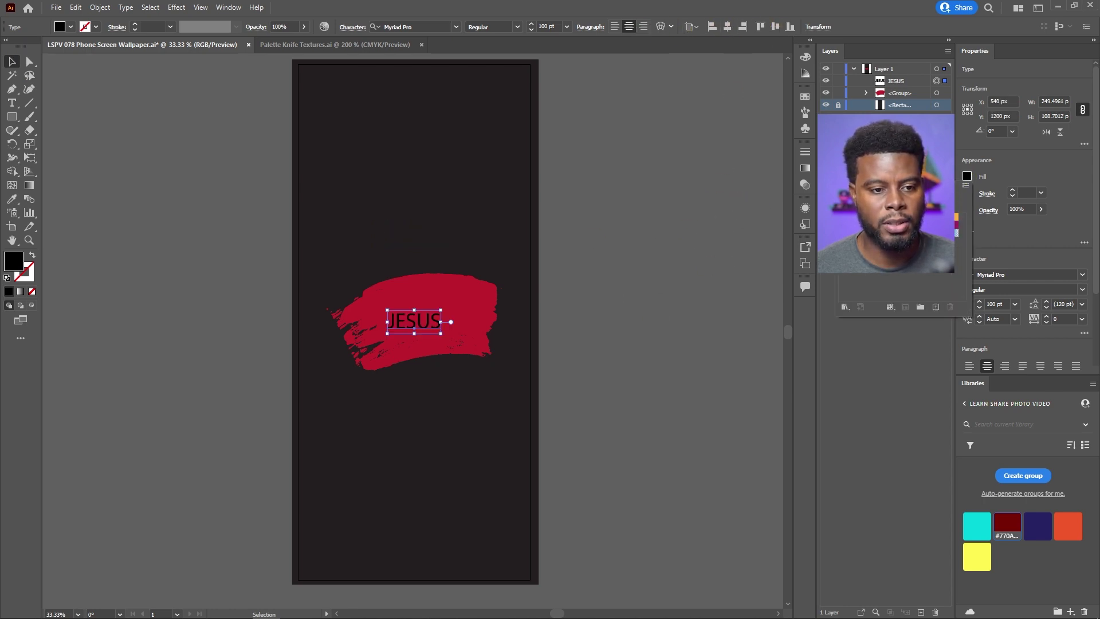
left_click(854, 140)
left_click(553, 315)
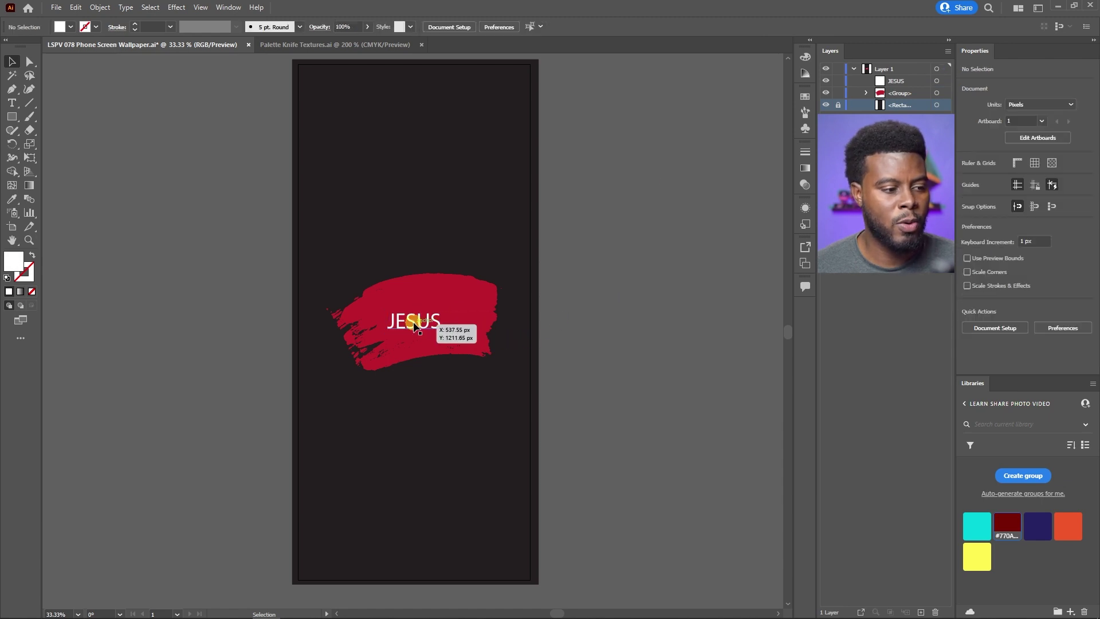
Set the font of the "JESUS" text to Bennett Bold
left_click(416, 325)
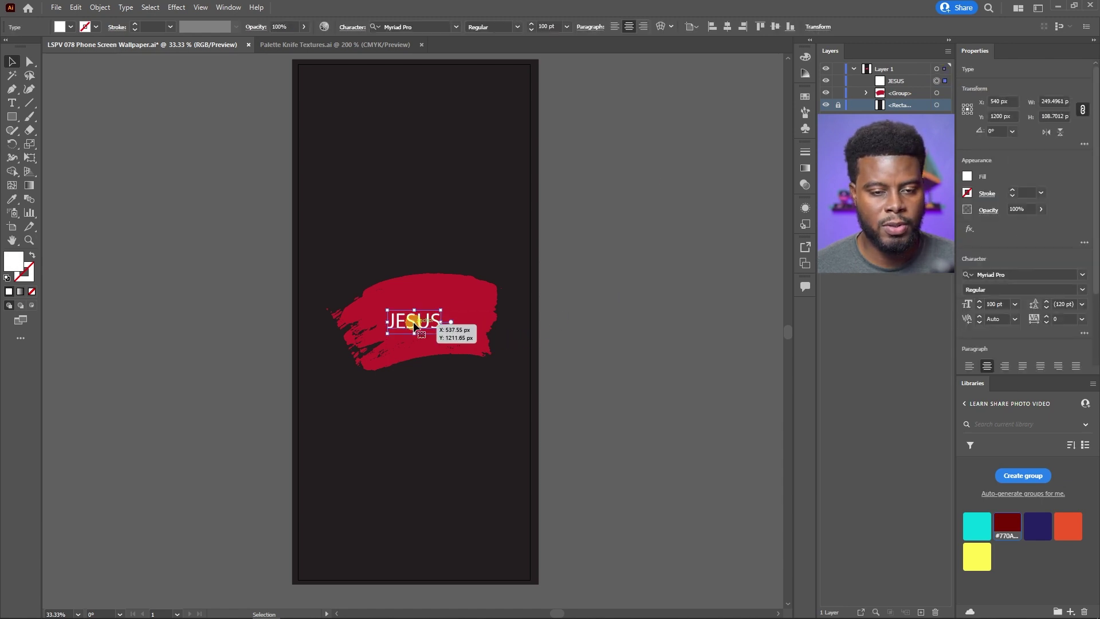
left_click(1085, 275)
type("benne")
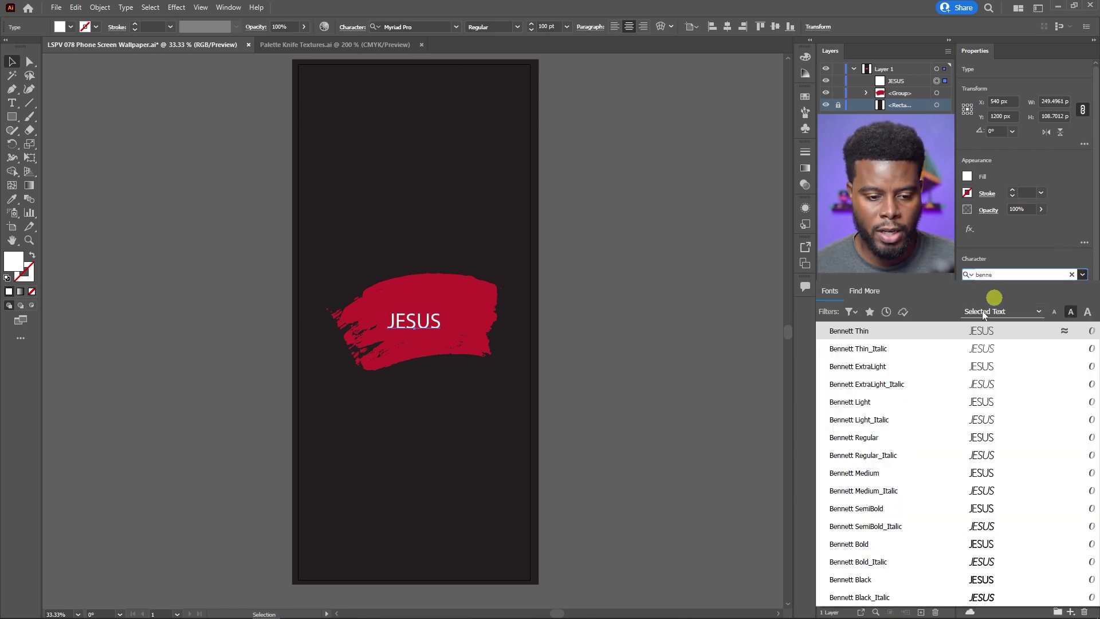
left_click(877, 543)
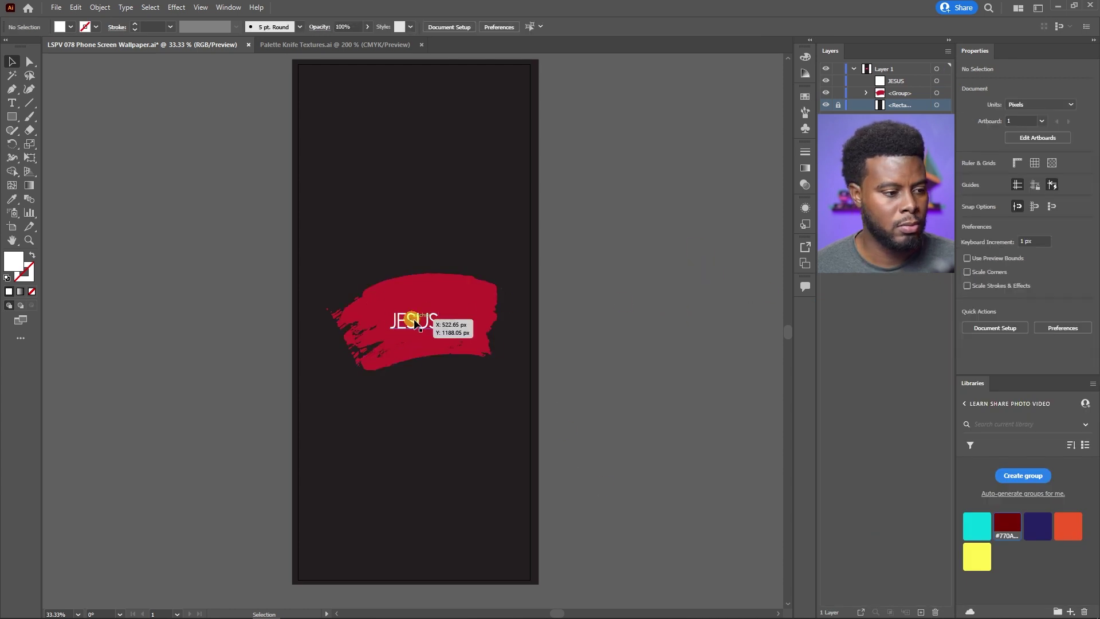
Set the font size of the "JESUS" text to 200 pt
left_click(555, 26)
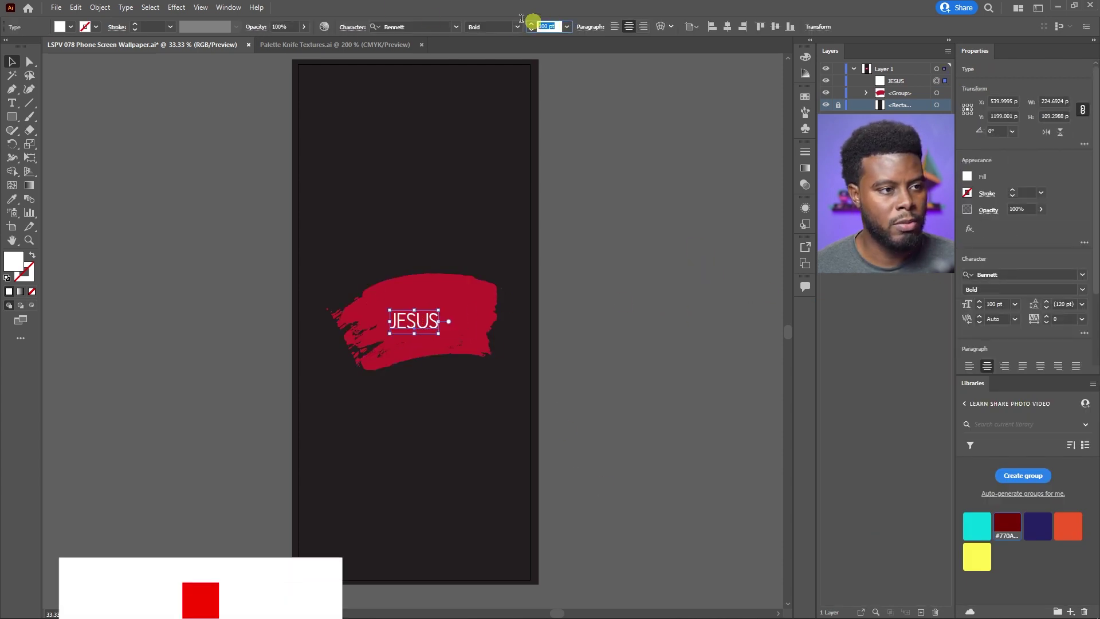
type("200")
key("Return")
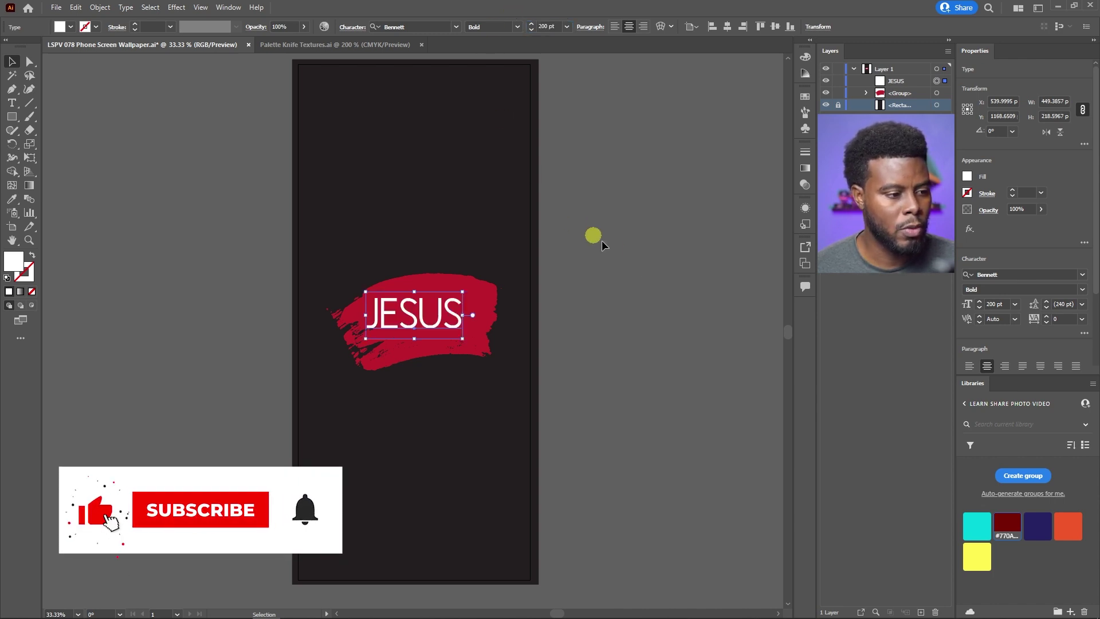
left_click(618, 283)
Duplicate the "JESUS" text into a vertical stack, with two copies above and two copies below the original
left_click(405, 321)
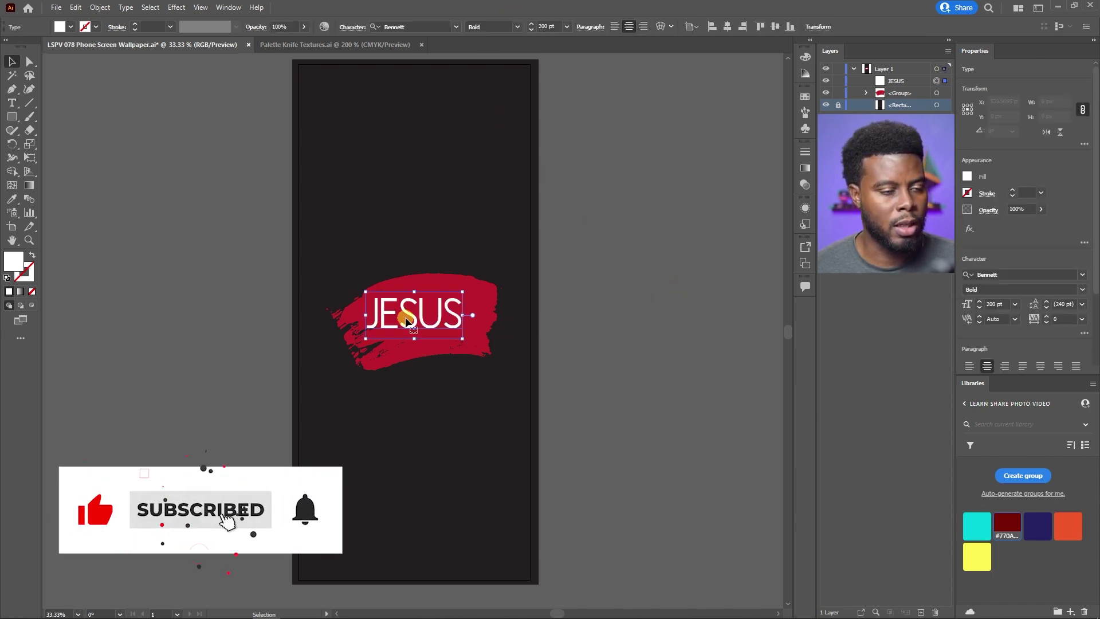
left_click(580, 270)
left_click(429, 324)
left_click_drag(428, 324, 418, 230)
left_click_drag(421, 282, 422, 409)
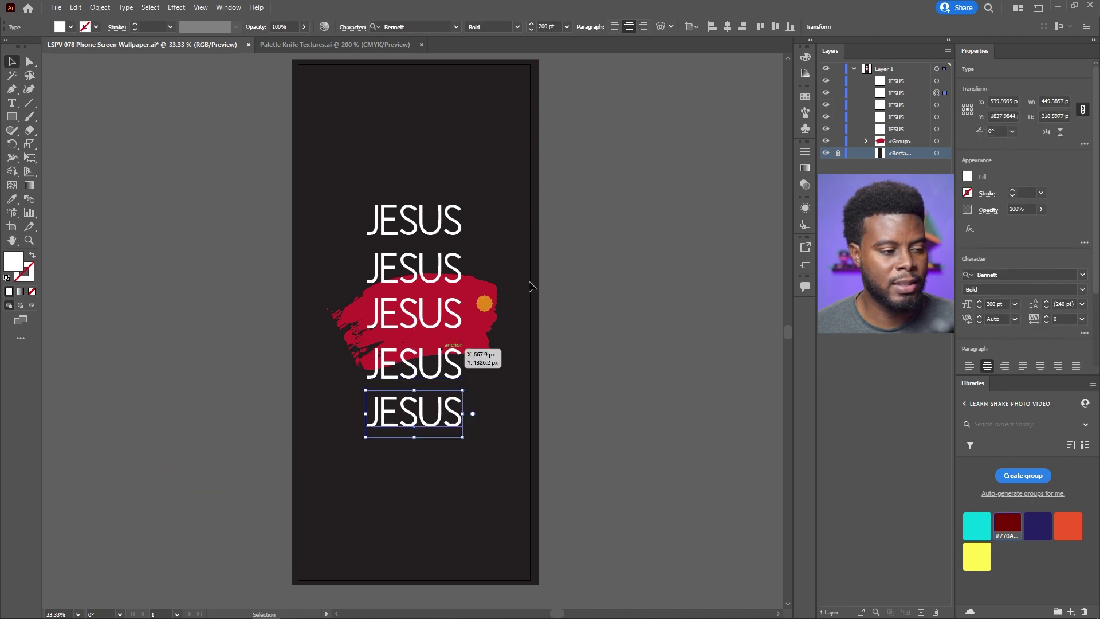
left_click(596, 269)
Change the font of the second "JESUS" from the top of the stack to Tugboat Regular
left_click(409, 264)
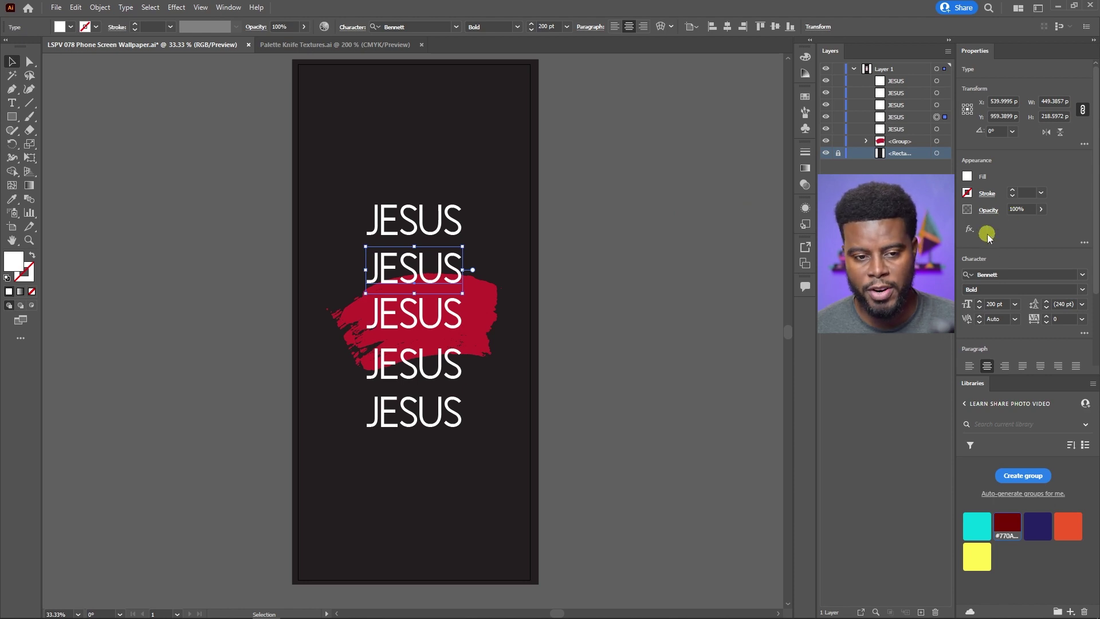
left_click(1063, 274)
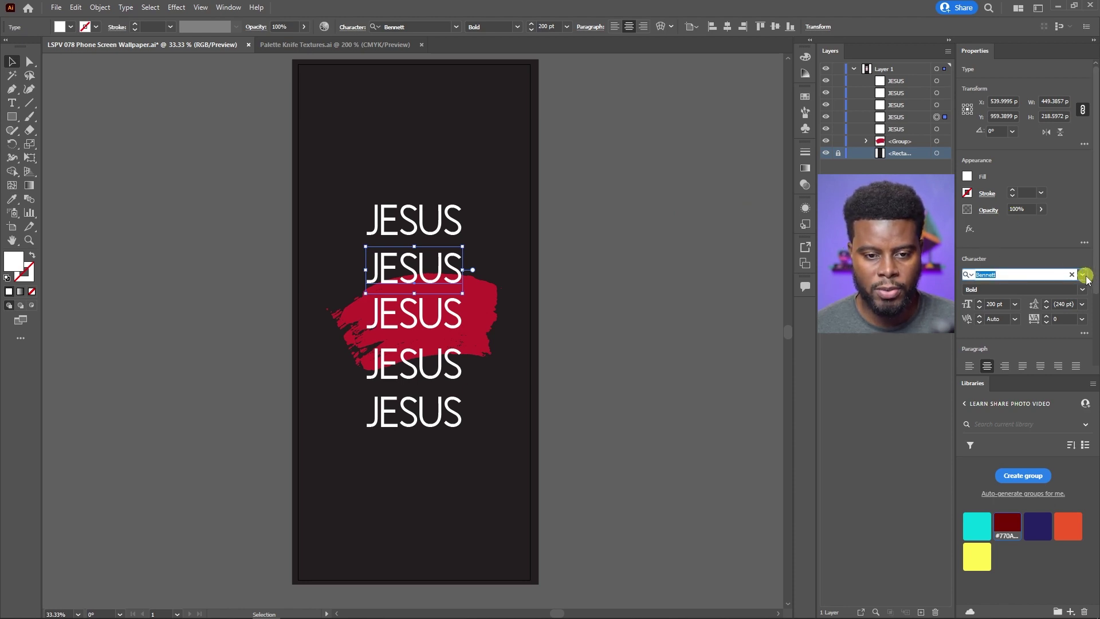
type("Tugboat")
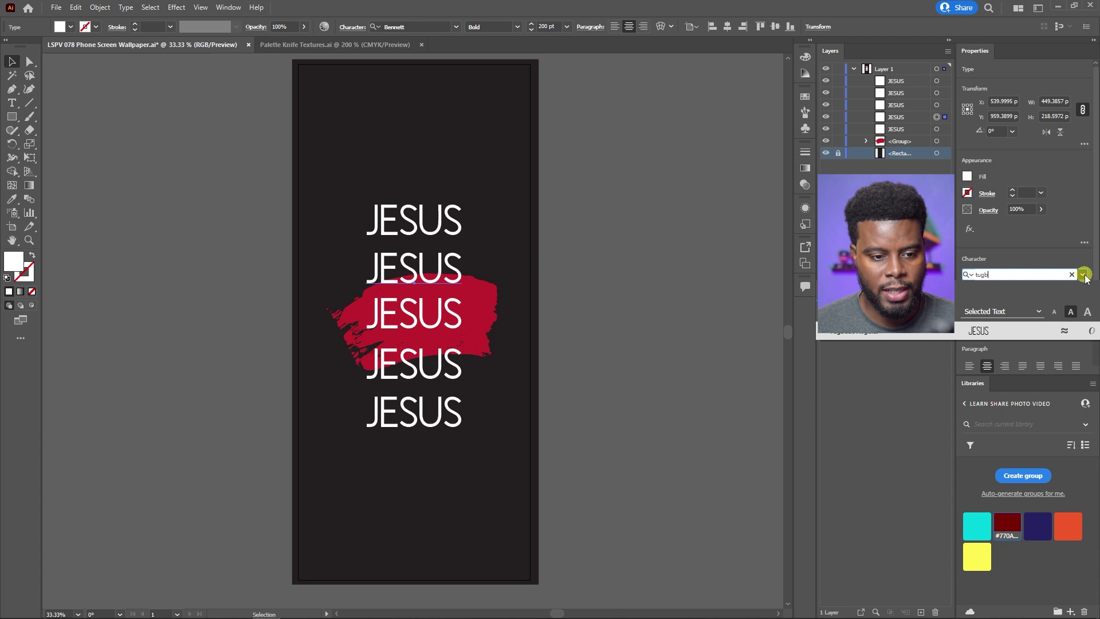
key("Return")
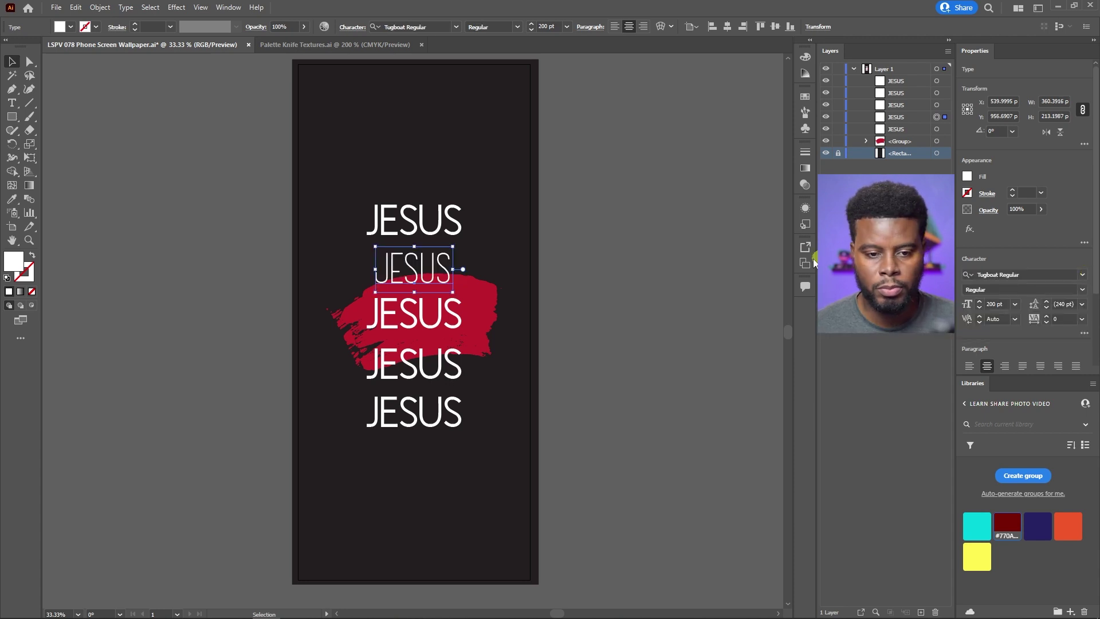
left_click(573, 246)
Change the font of the topmost "JESUS" in the stack to Comodo Regular
left_click(457, 229)
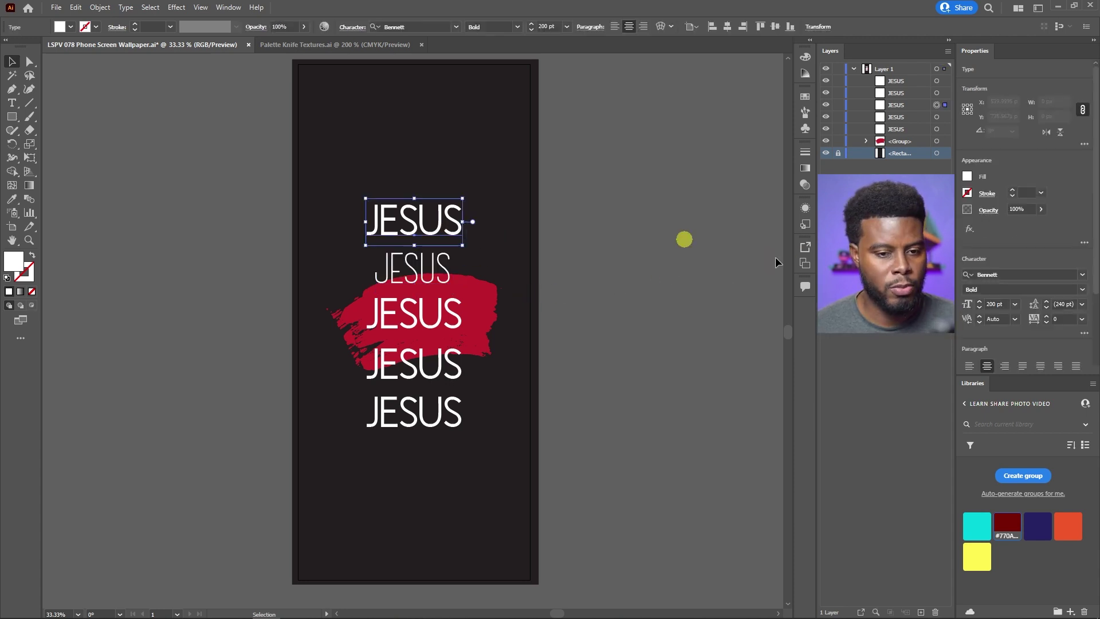
left_click(1017, 277)
type("Comodo")
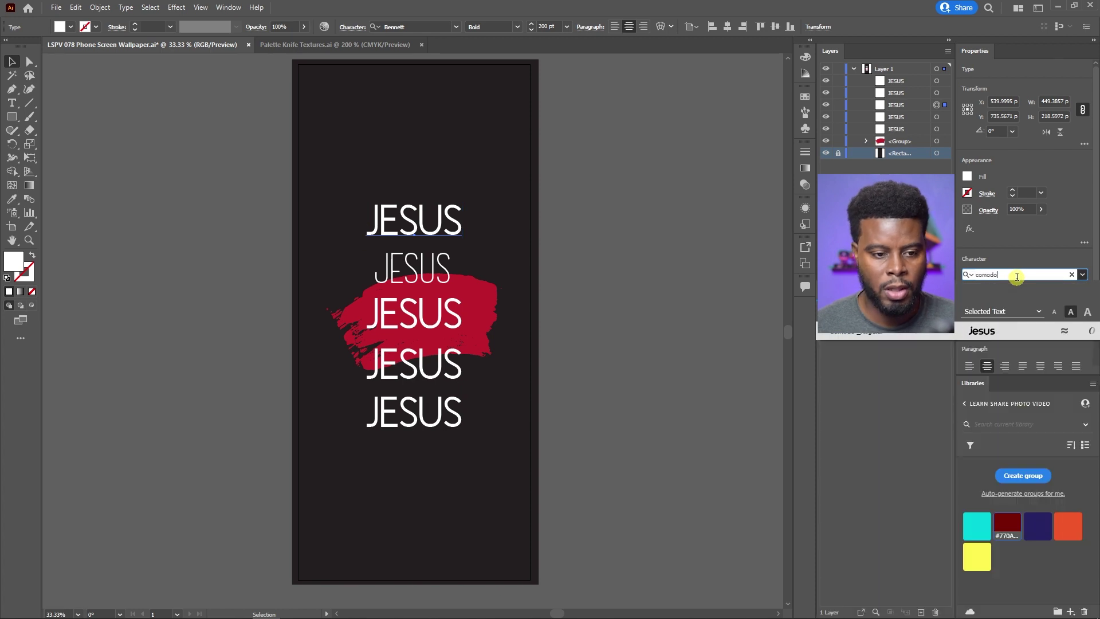
key("Return")
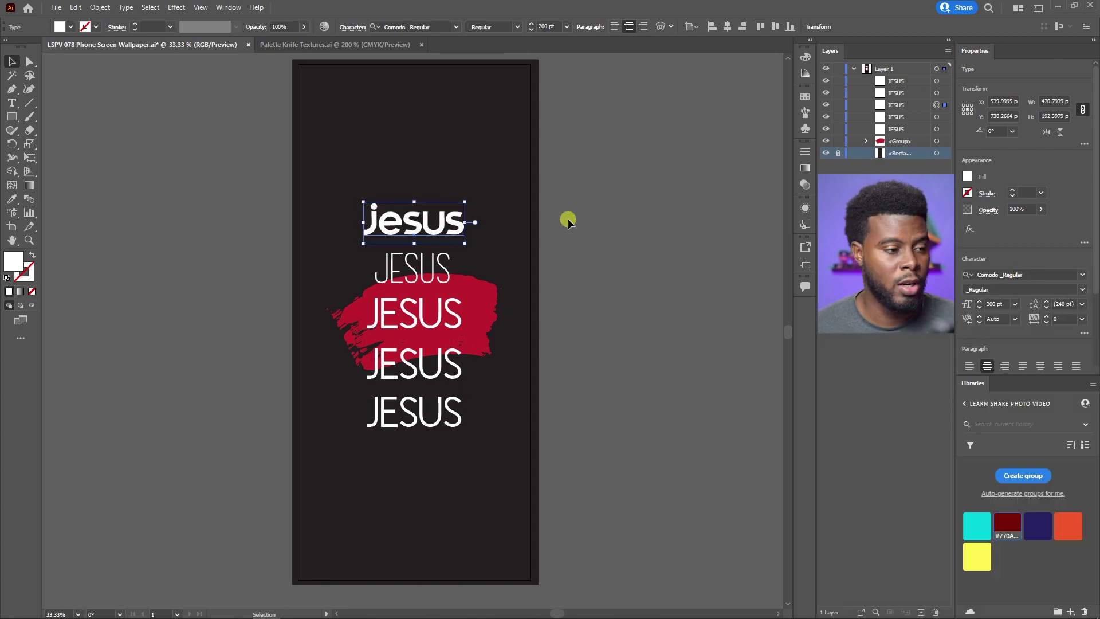
Change the font of the fourth "JESUS" from the top of the stack to Veronica Regular
left_click(432, 371)
left_click(1044, 275)
type("veronic")
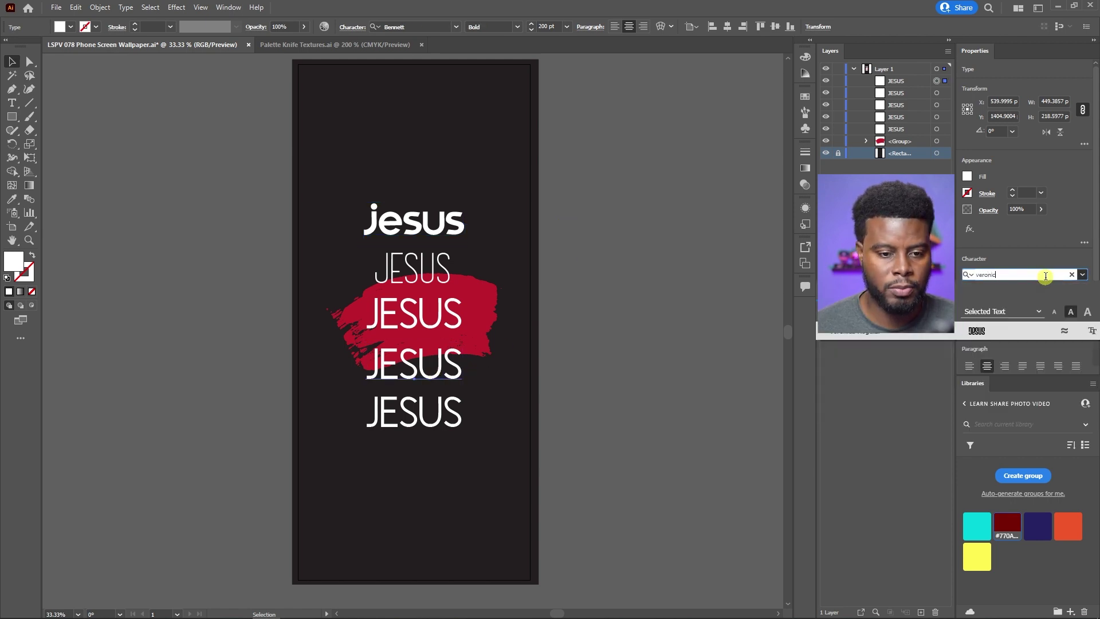
key("Return")
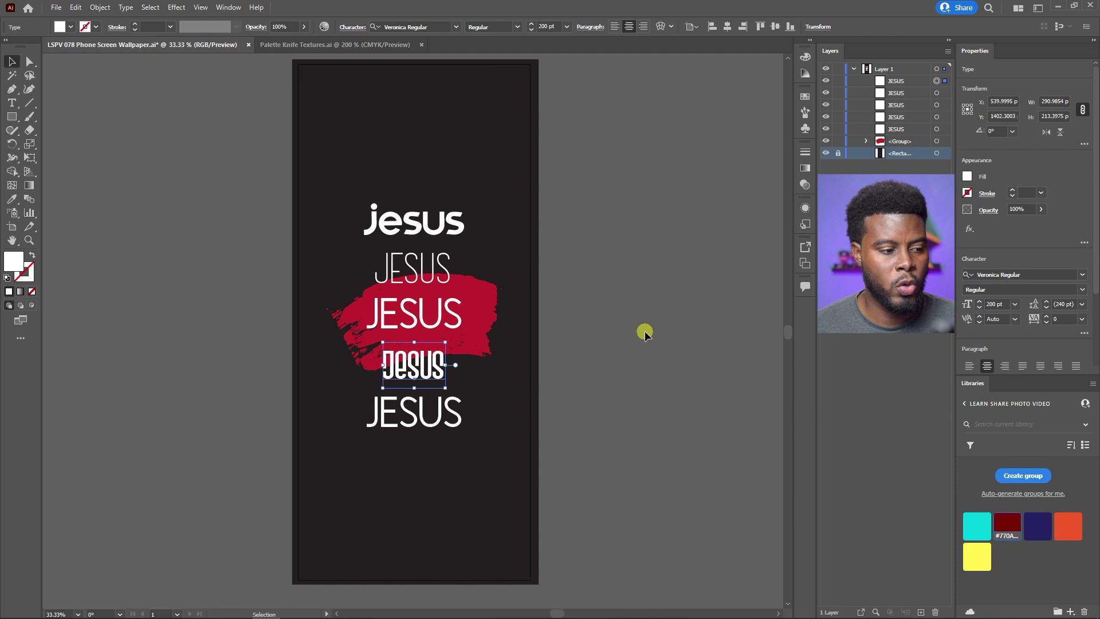
Change the font of the bottom "JESUS" in the stack to NovithaScript Regular
left_click(456, 416)
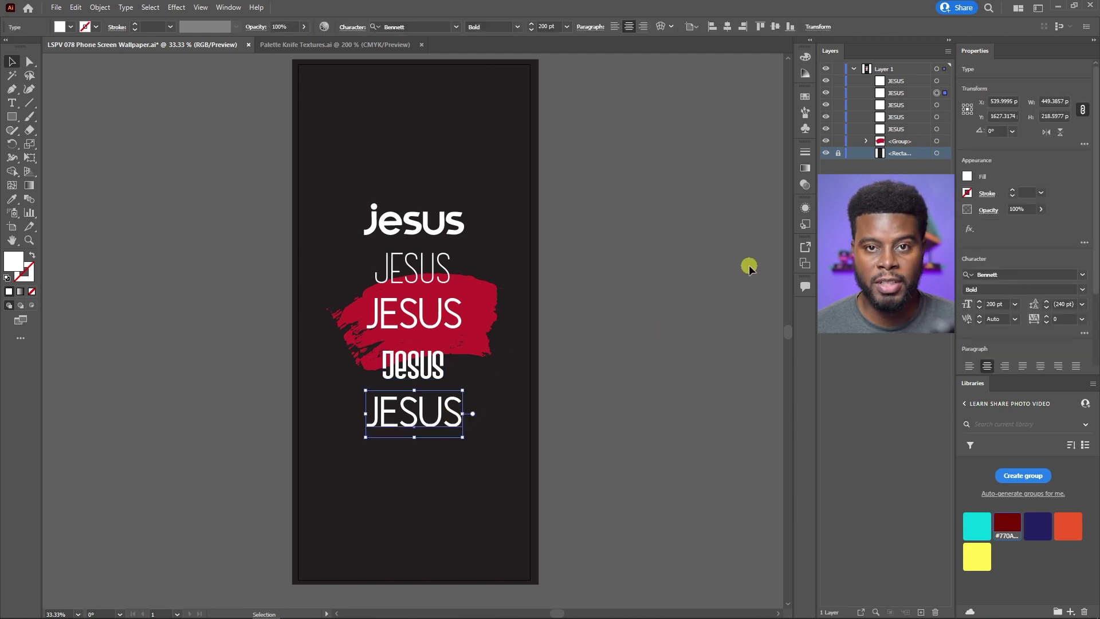
left_click(1026, 276)
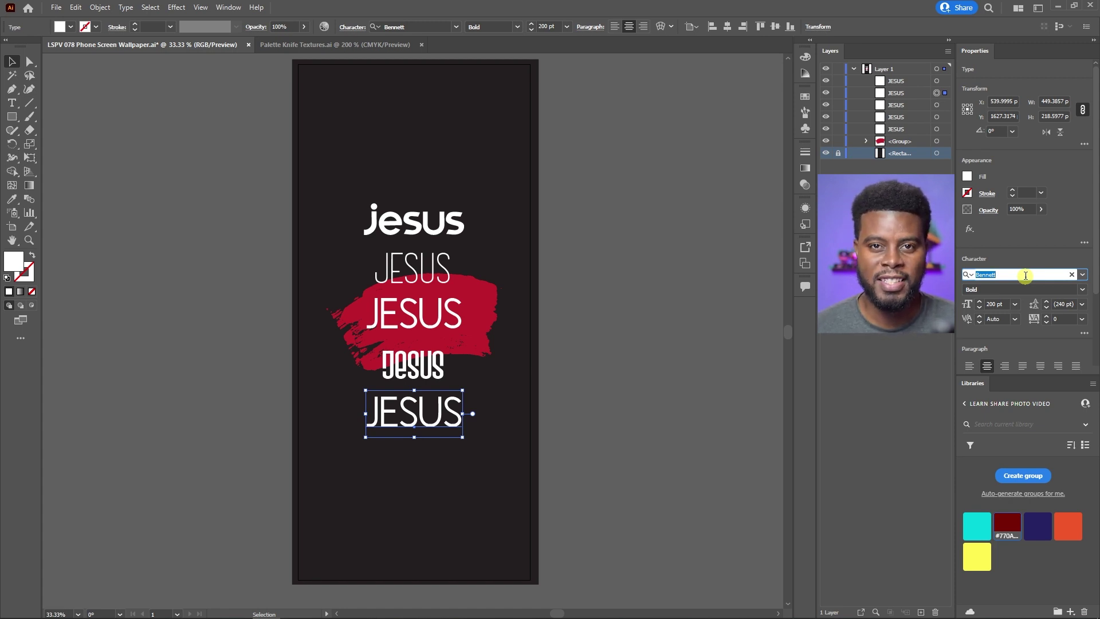
type("novith")
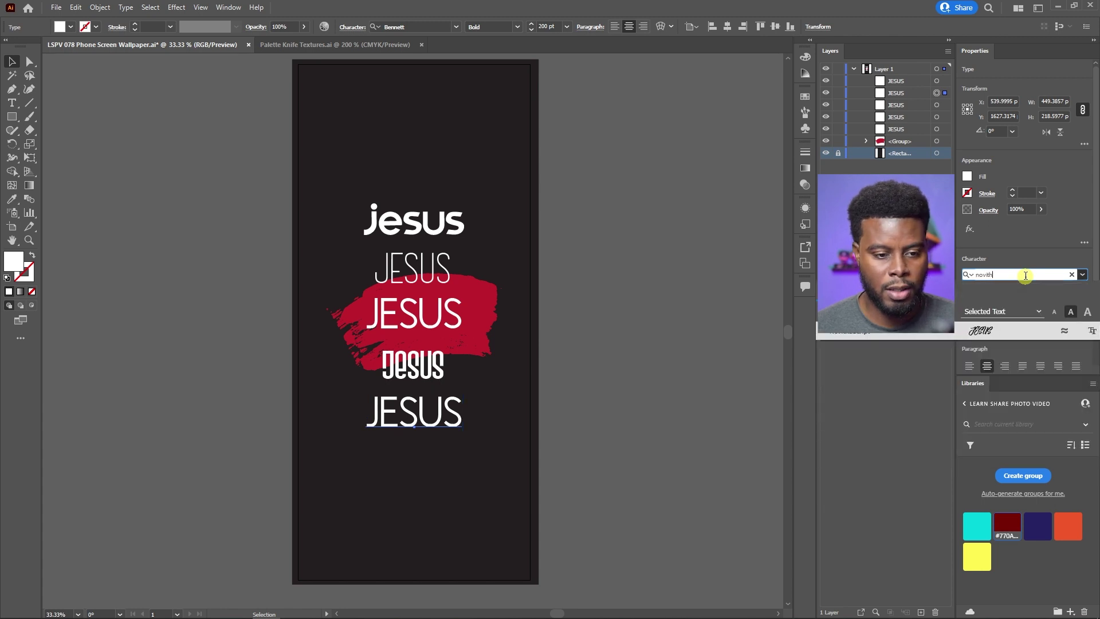
key("Return")
left_click(608, 265)
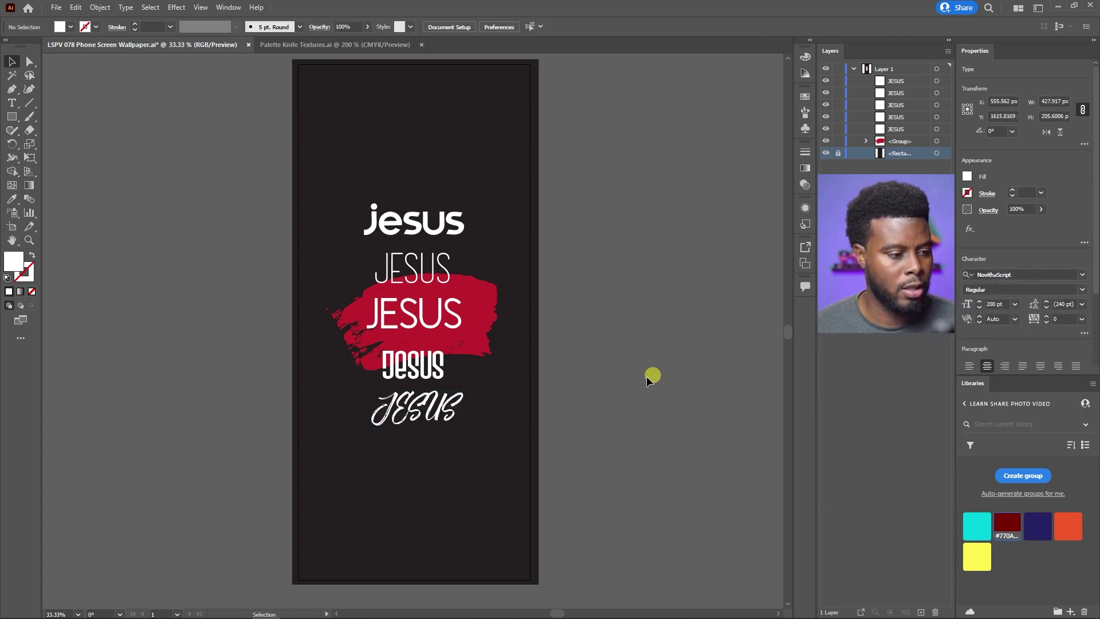
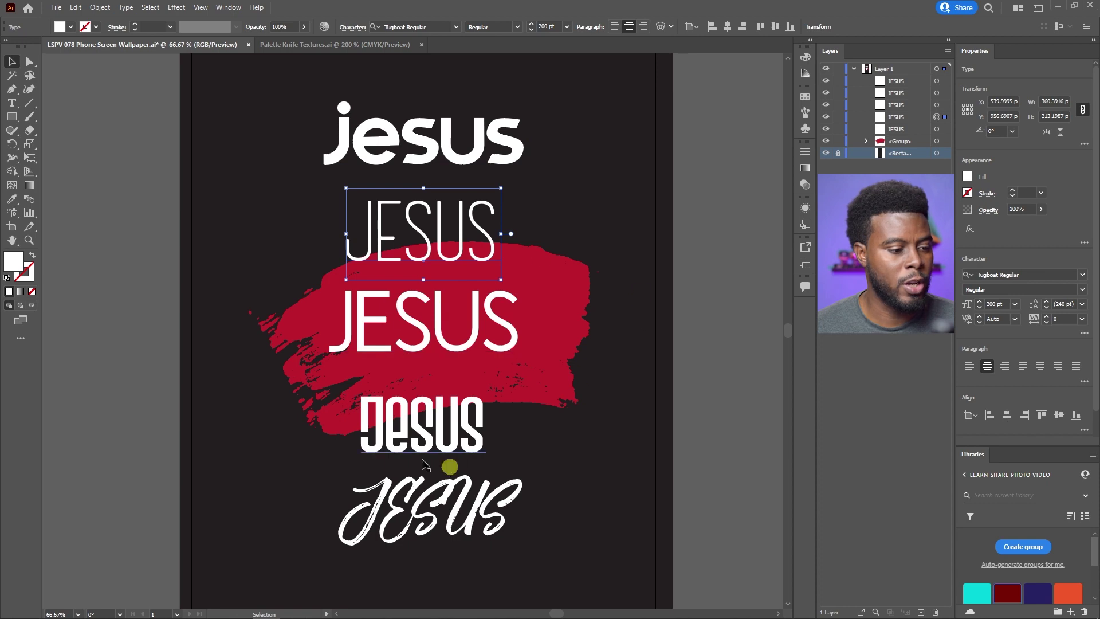
Select the Veronica version of "JESUS" to compare it with the other fonts, and show the document rulers
left_click(436, 428)
scroll(493, 418, "down", 1)
scroll(498, 418, "up", 1)
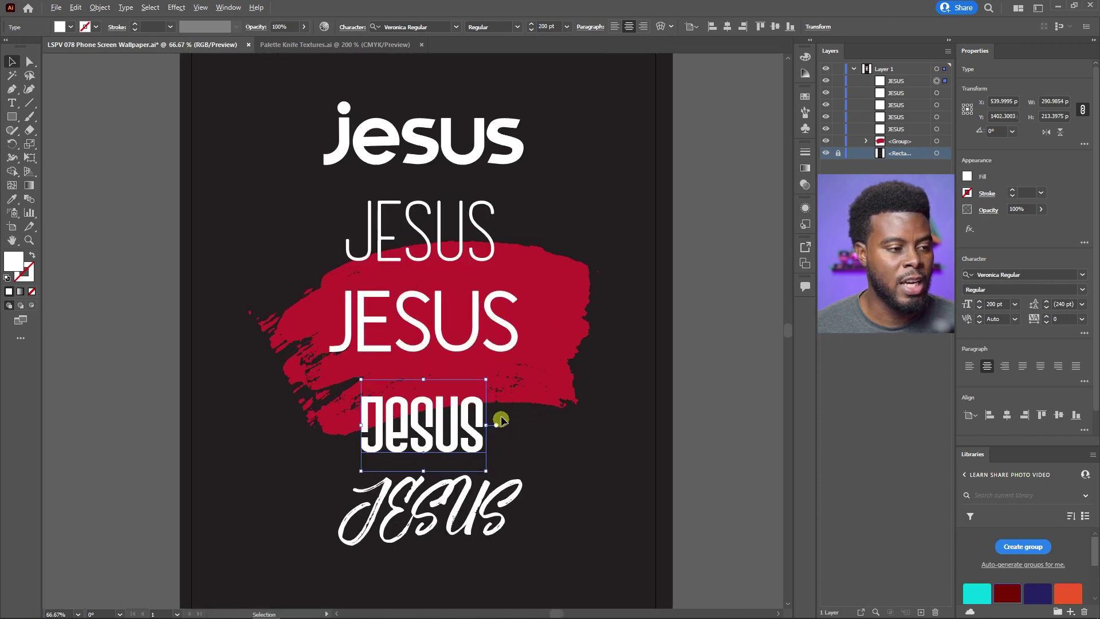
scroll(514, 340, "down", 1)
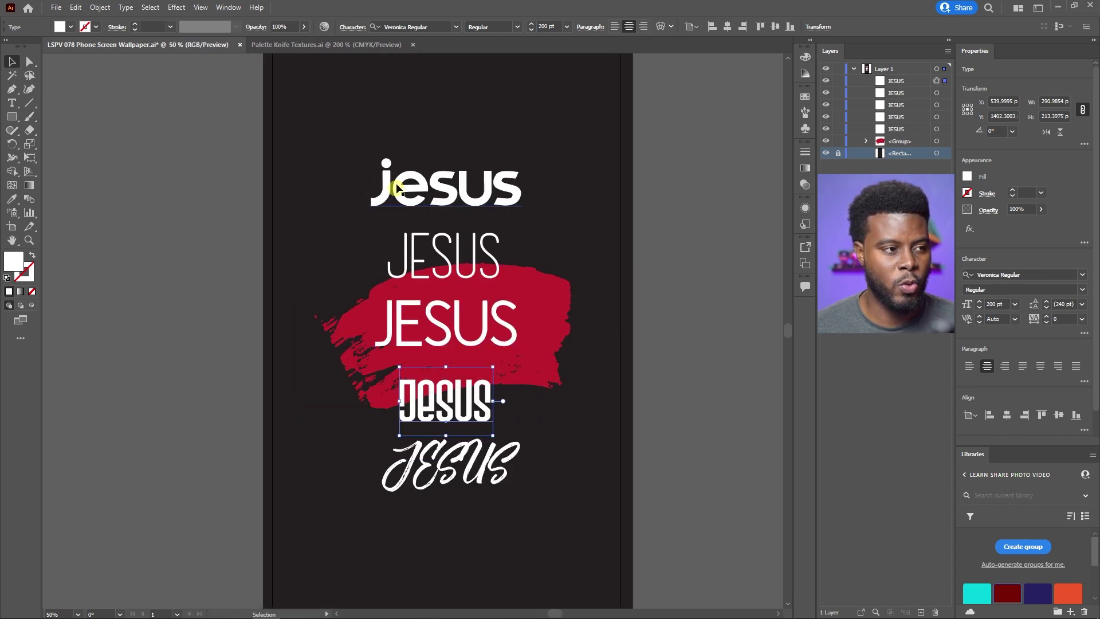
key("ctrl+r")
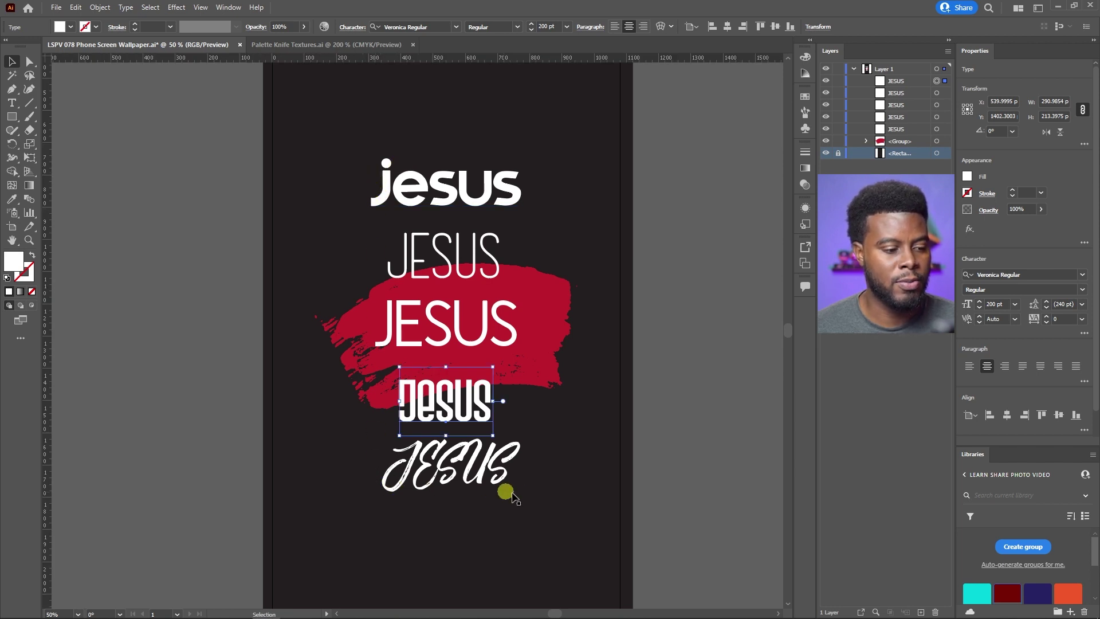
left_click(463, 474)
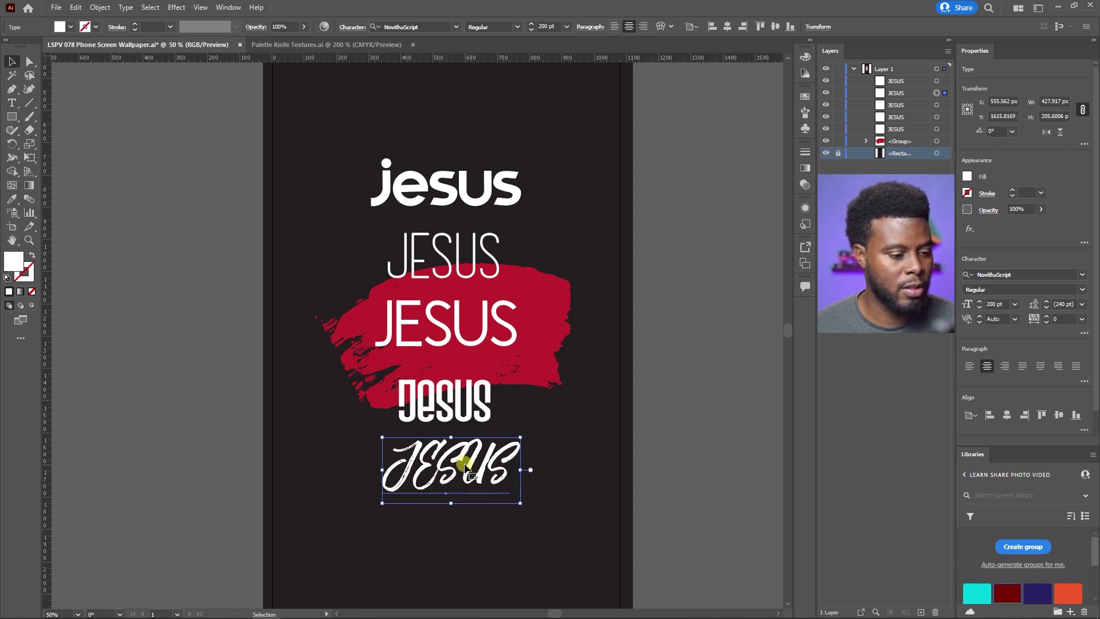
mouse_move(467, 473)
left_mouse_down()
mouse_move(467, 294)
mouse_move(448, 321)
mouse_move(449, 292)
mouse_move(460, 314)
mouse_move(461, 456)
left_mouse_up()
left_click(446, 470)
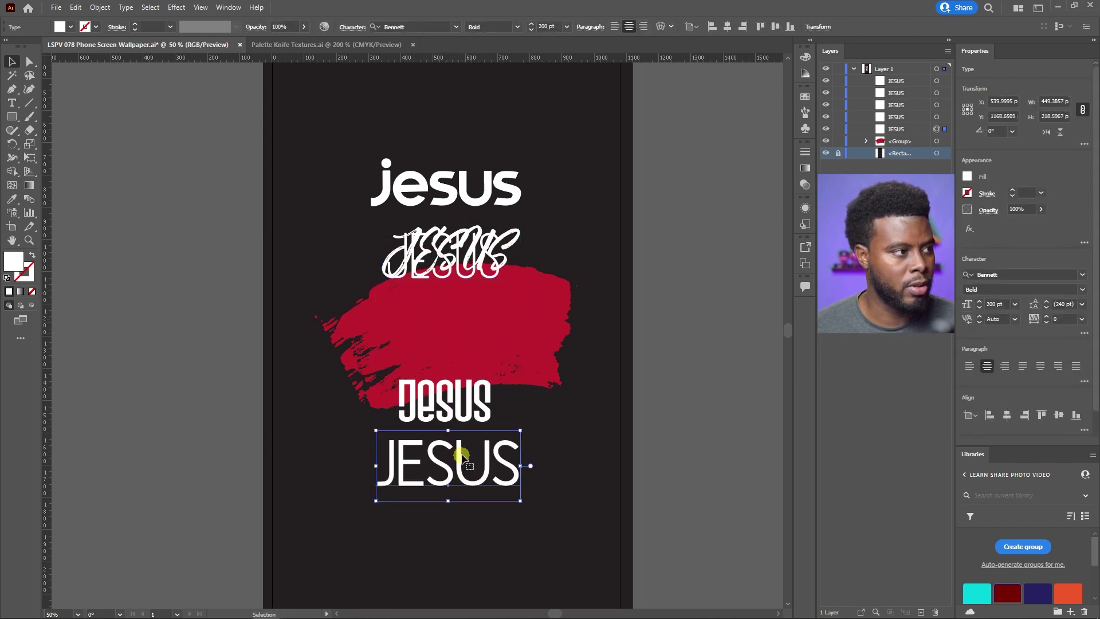
key("ctrl+z")
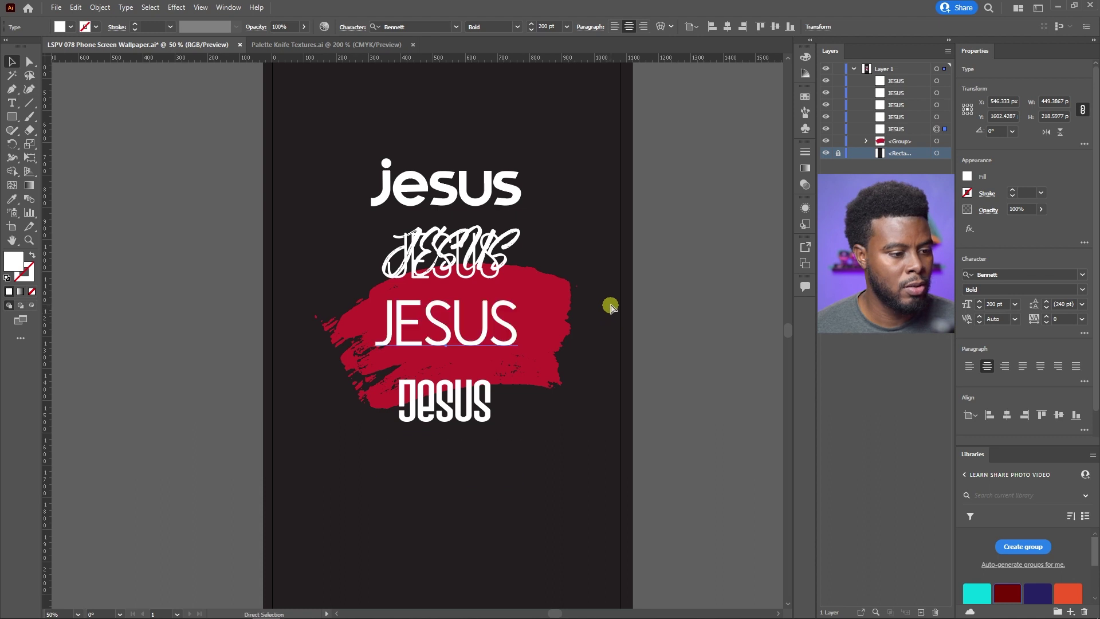
key("ctrl+z")
Swap two lines of the stack: move the Bennett "JESUS" to the bottom and the NovithaScript one to the middle, over the brush stroke
left_click(634, 290)
left_click_drag(488, 343, 465, 467)
left_click_drag(484, 305, 483, 335)
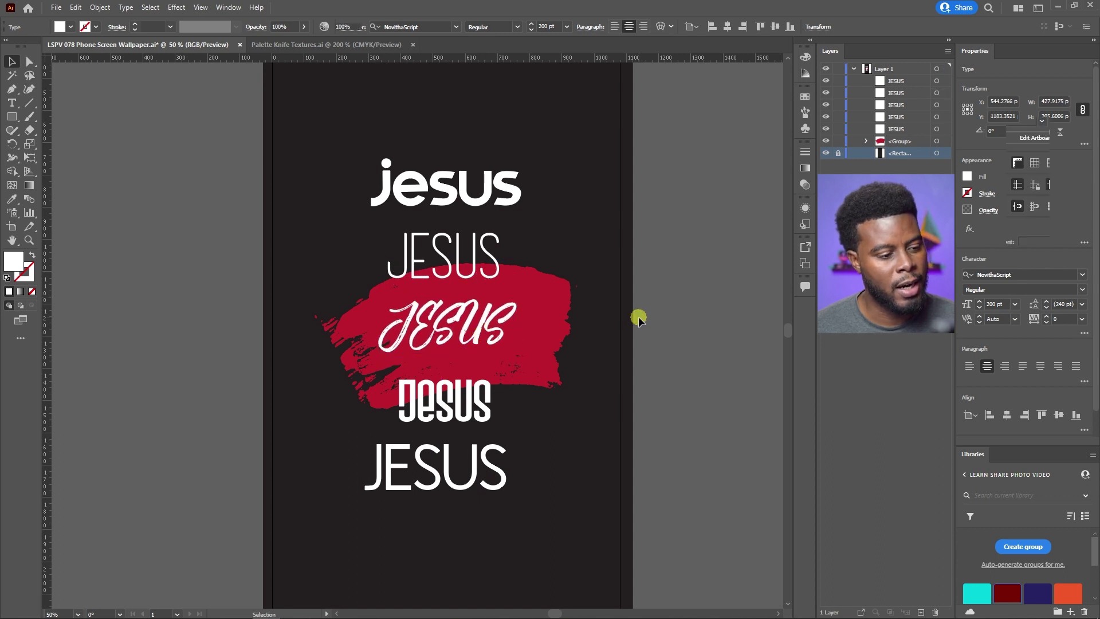
left_click(635, 314)
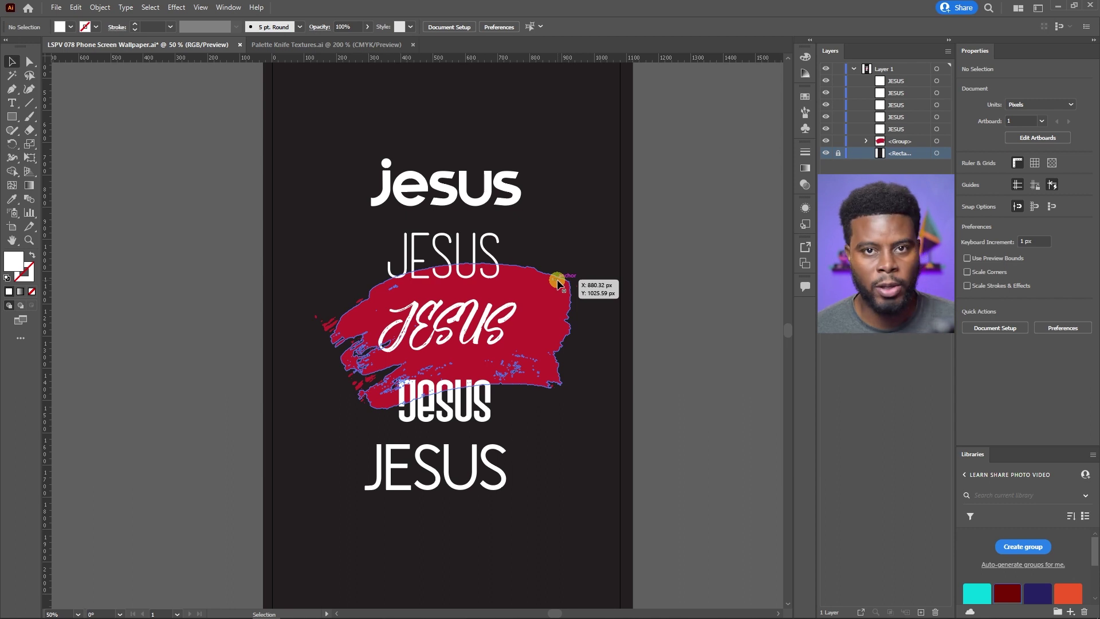
Examine the red brush stroke and compare the Tugbout, NovithaScript and Veronica versions of "JESUS" against it
left_click(539, 303)
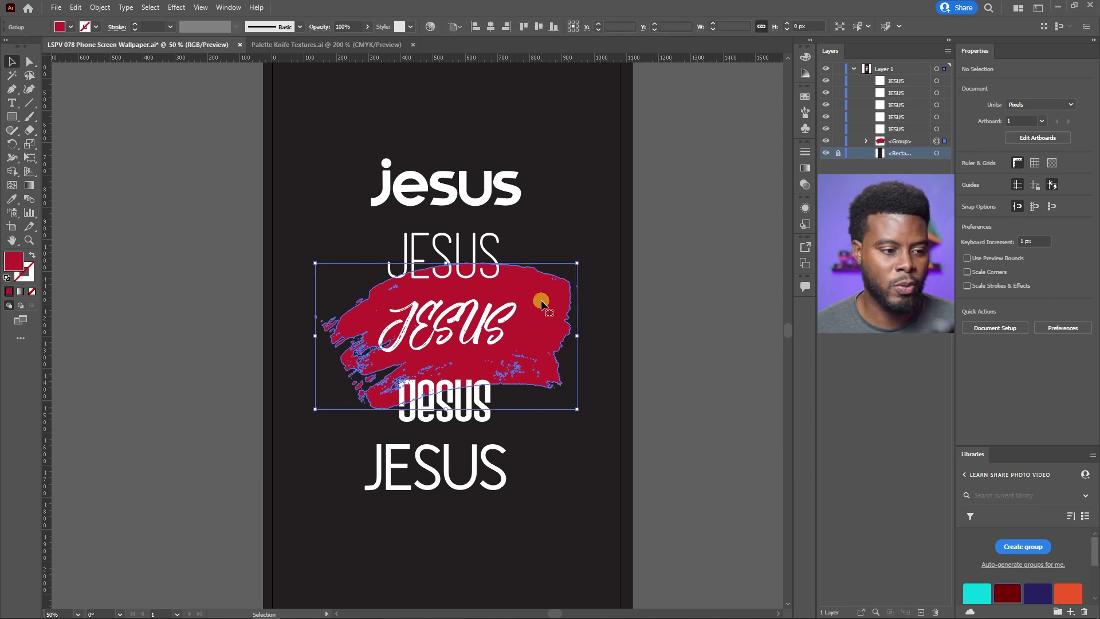
left_click(653, 296)
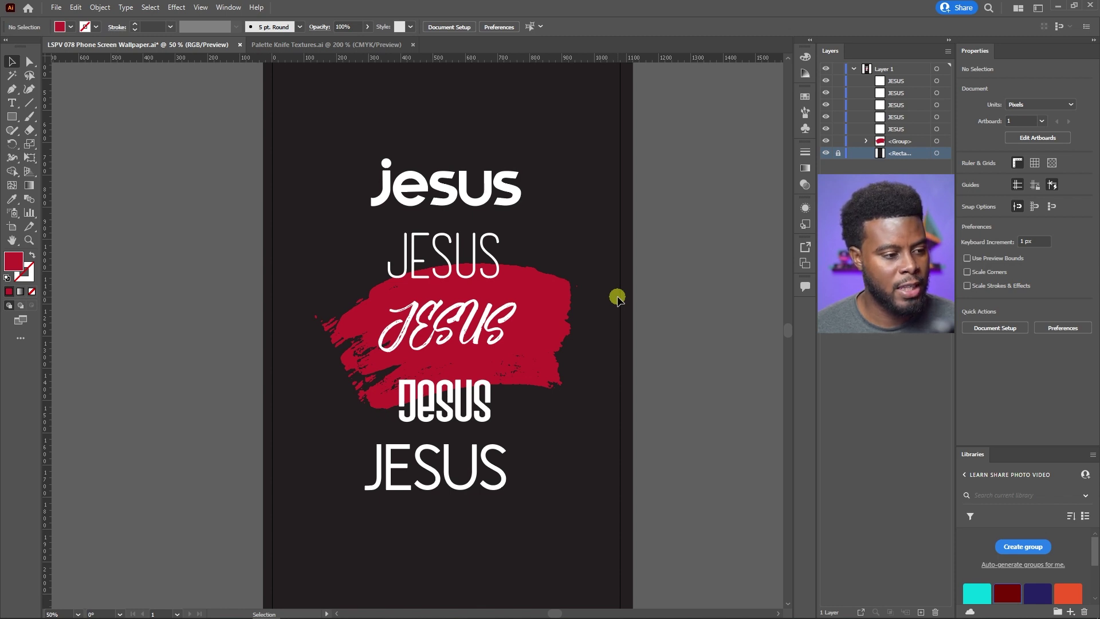
left_click(469, 262)
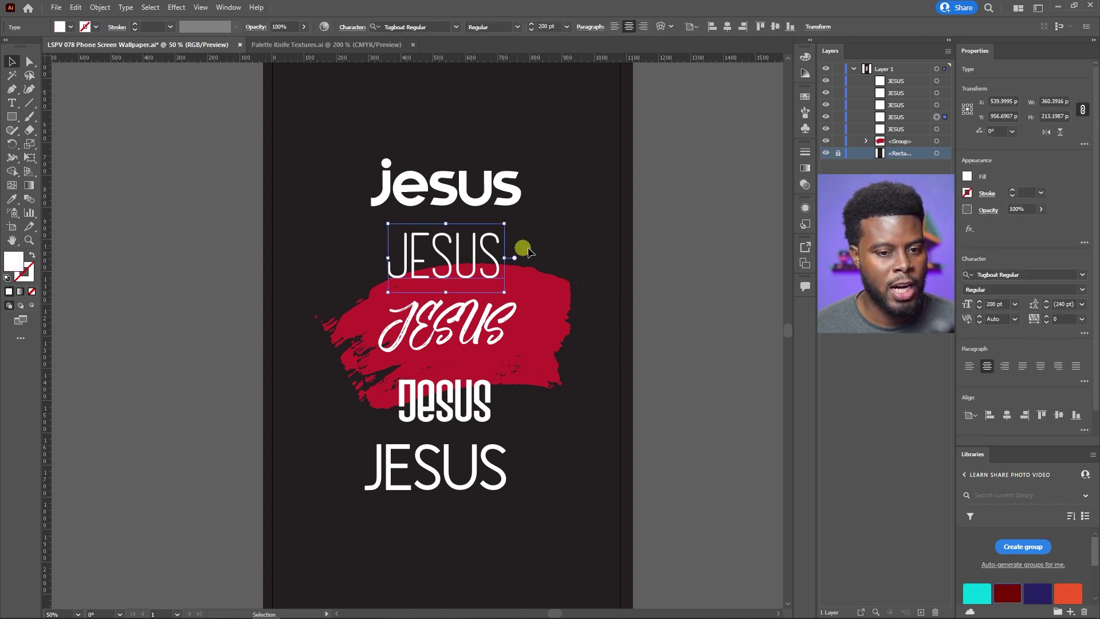
left_click(459, 408)
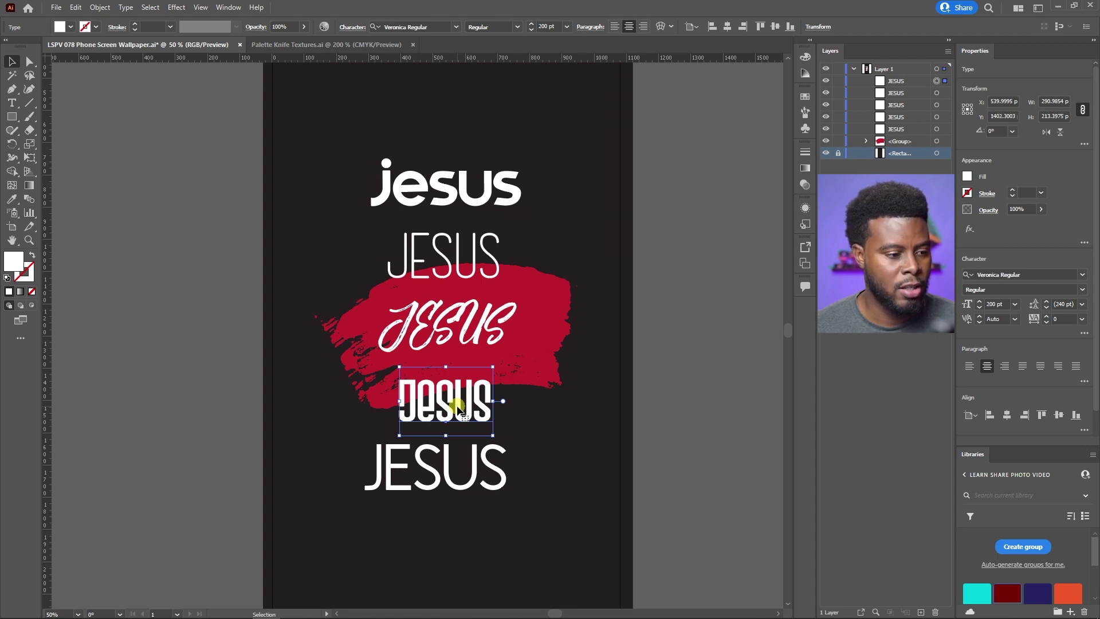
left_click(456, 247)
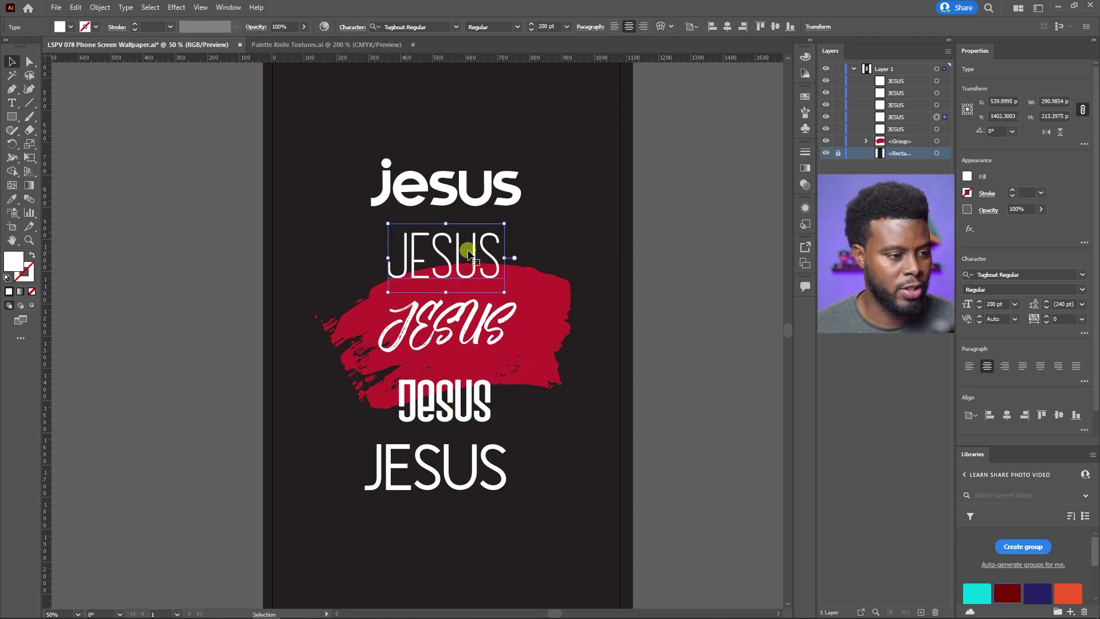
left_click(479, 318)
left_click(465, 413)
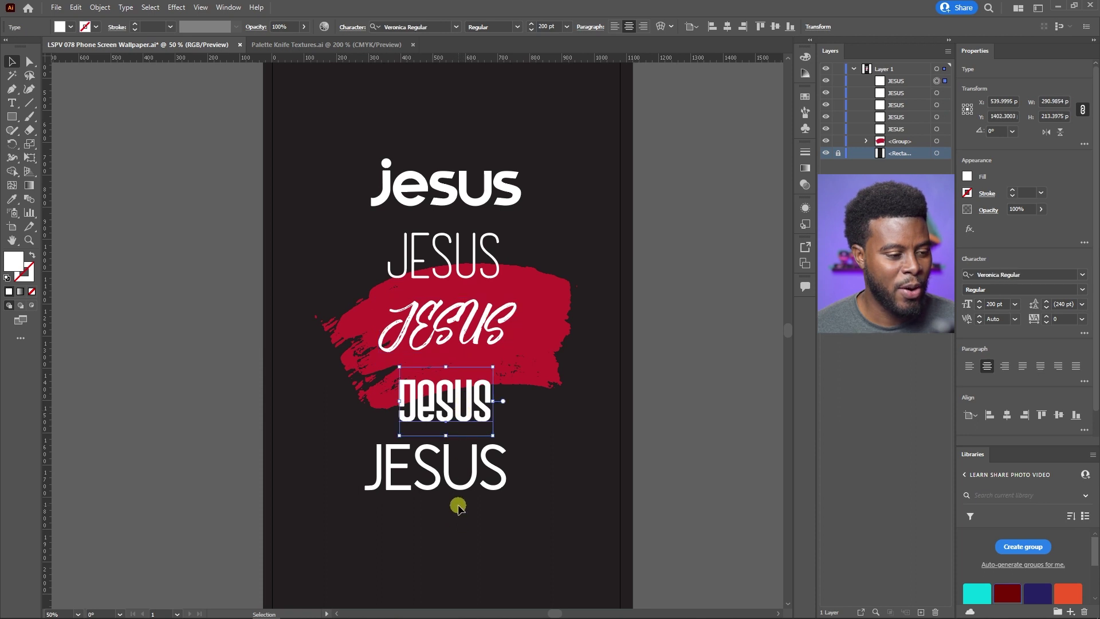
Move the Bennett and Comodo versions of "JESUS" off the artboard, and raise the Veronica version closer beneath the script one
left_click_drag(456, 480, 159, 533)
left_click_drag(438, 198, 136, 479)
left_click(457, 323)
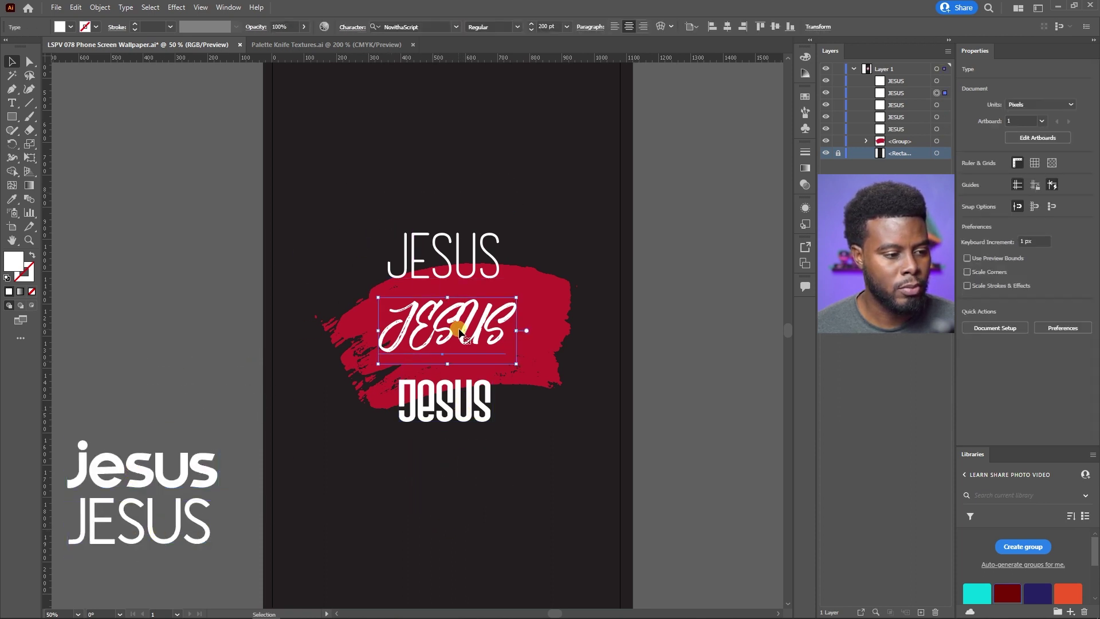
left_click(450, 418)
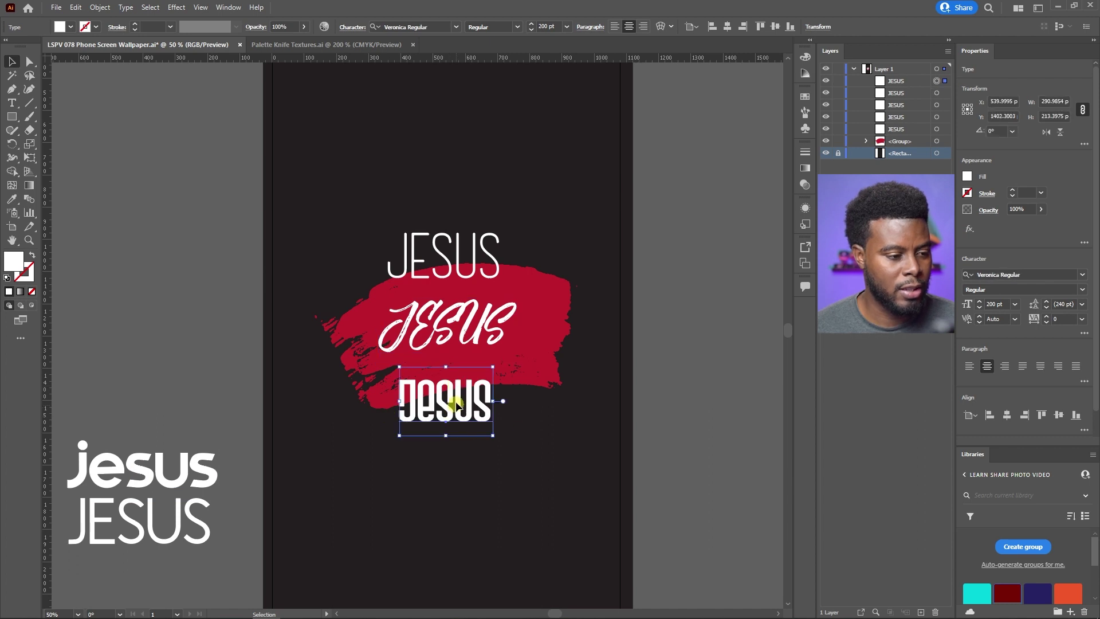
left_click_drag(457, 404, 453, 386)
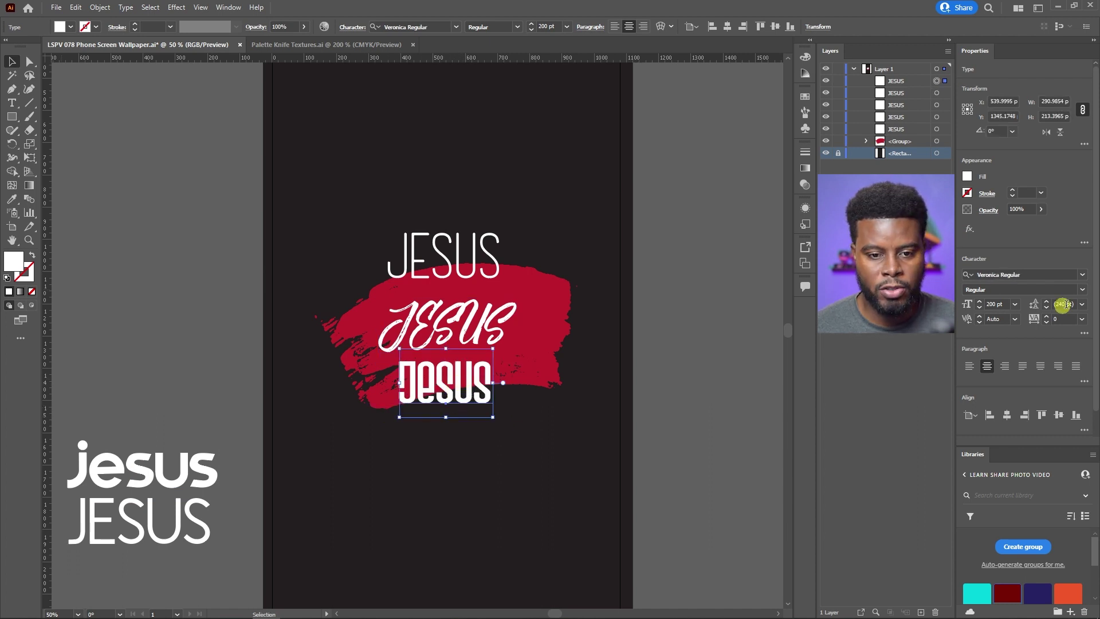
Try wider letter spacing on the Veronica "JESUS", and settle on a tracking of 10
key("Up")
key("Up")
key("Up")
key("Up")
key("Up")
key("Up")
key("Up")
key("Up")
key("Up")
key("Up")
key("Up")
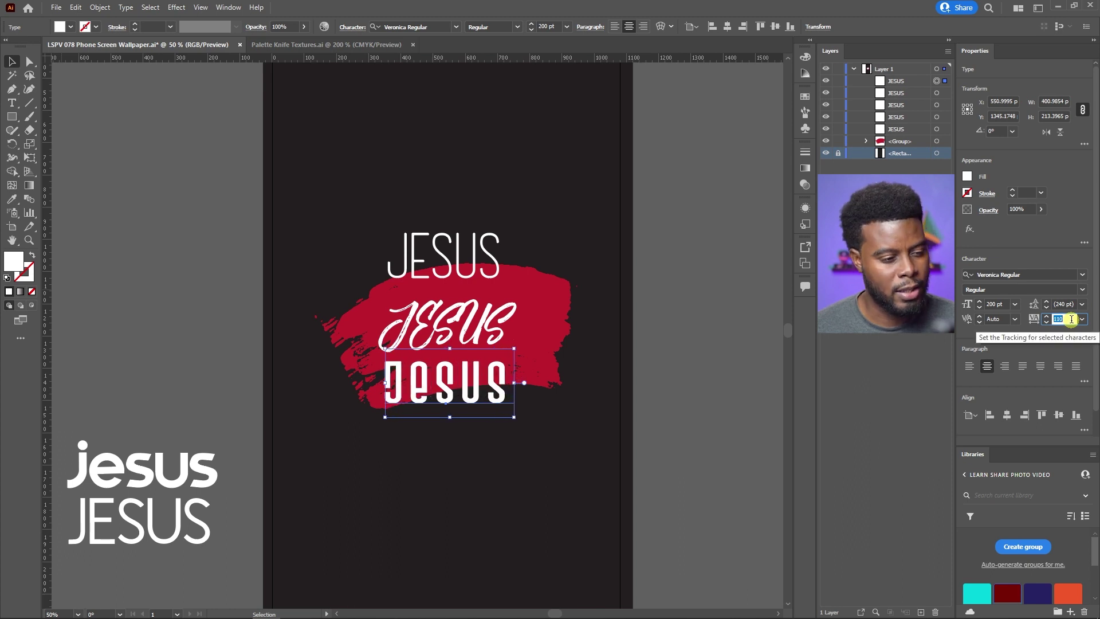
key("Down")
key("Down")
key("Down")
key("Down")
key("Down")
key("Down")
key("Down")
key("Down")
key("Down")
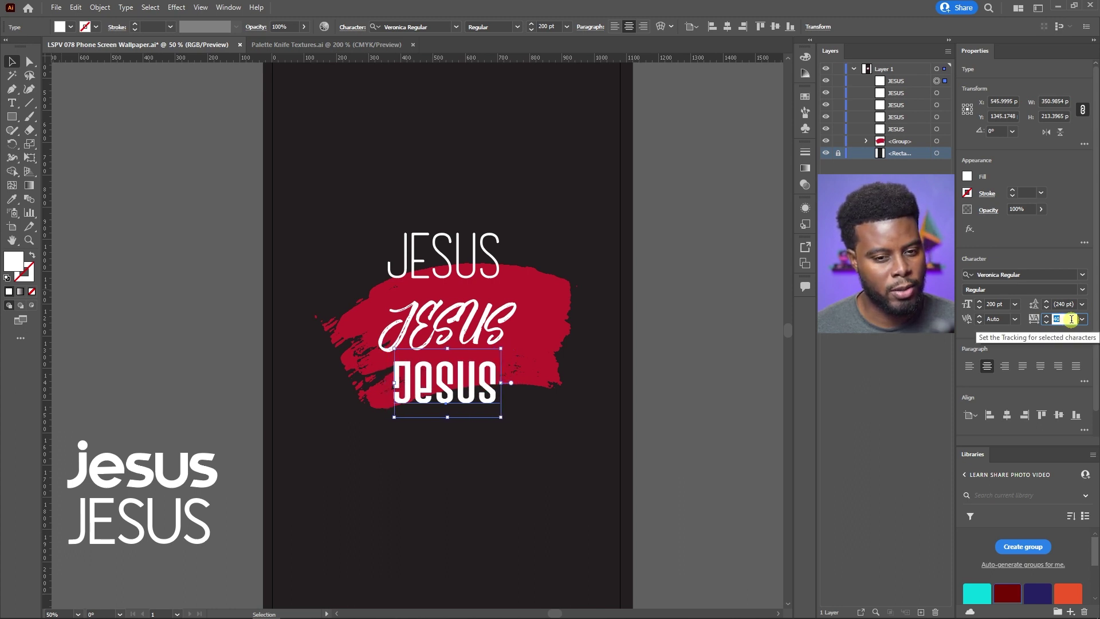
key("Down")
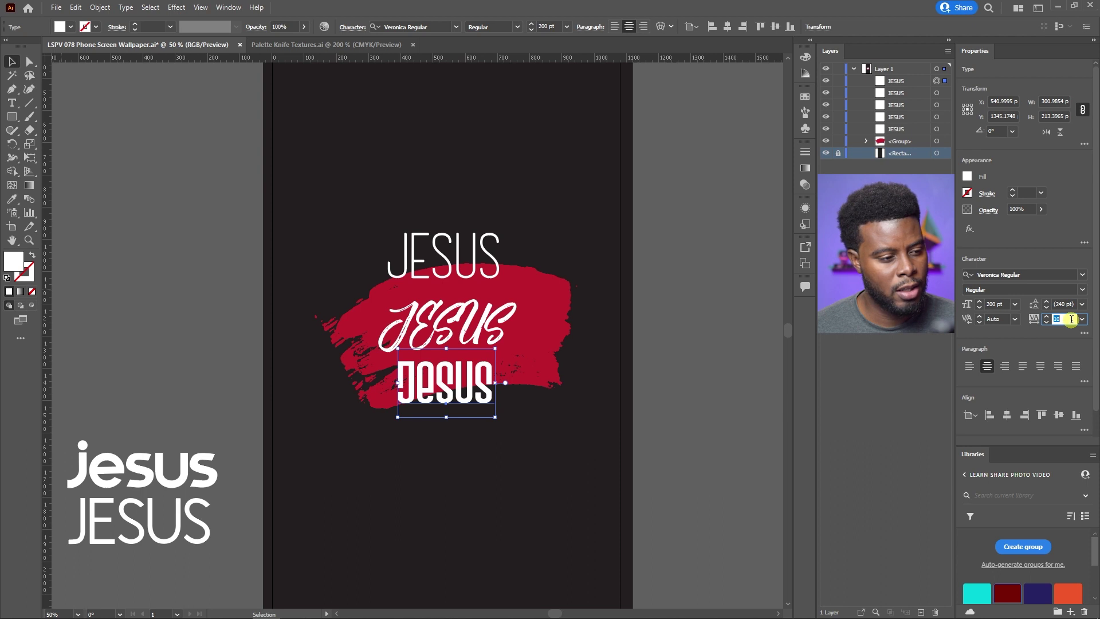
Reduce the font size of the thin Tugbout "JESUS" above the script version to 160 pt
left_click(484, 243)
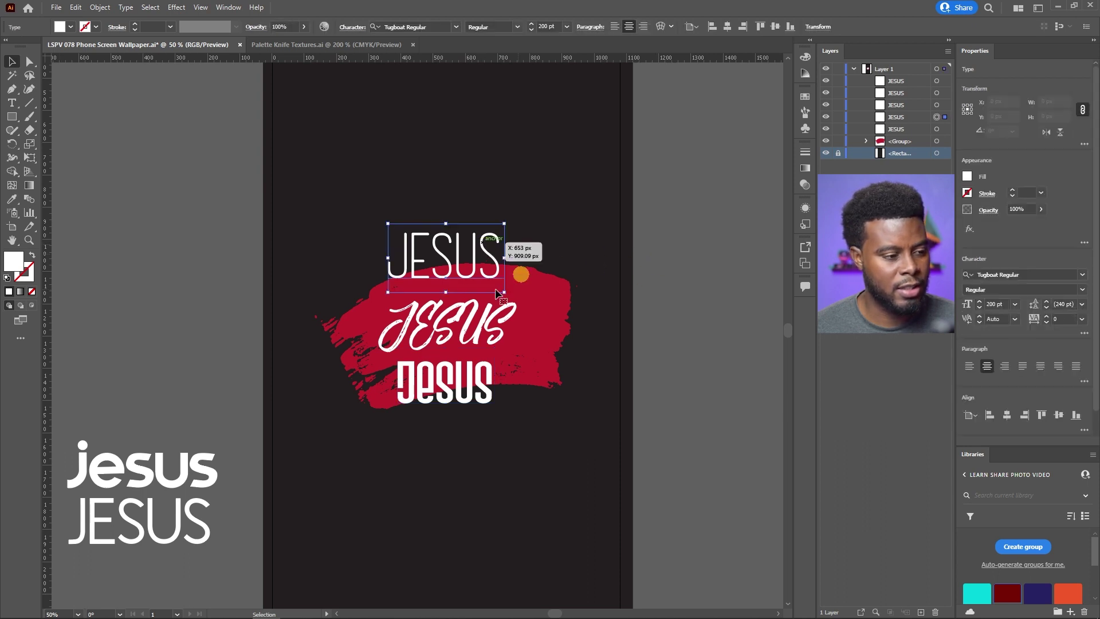
left_click(1005, 303)
type("190")
key("Return")
key("shift+Down")
key("shift+Down")
key("shift+Down")
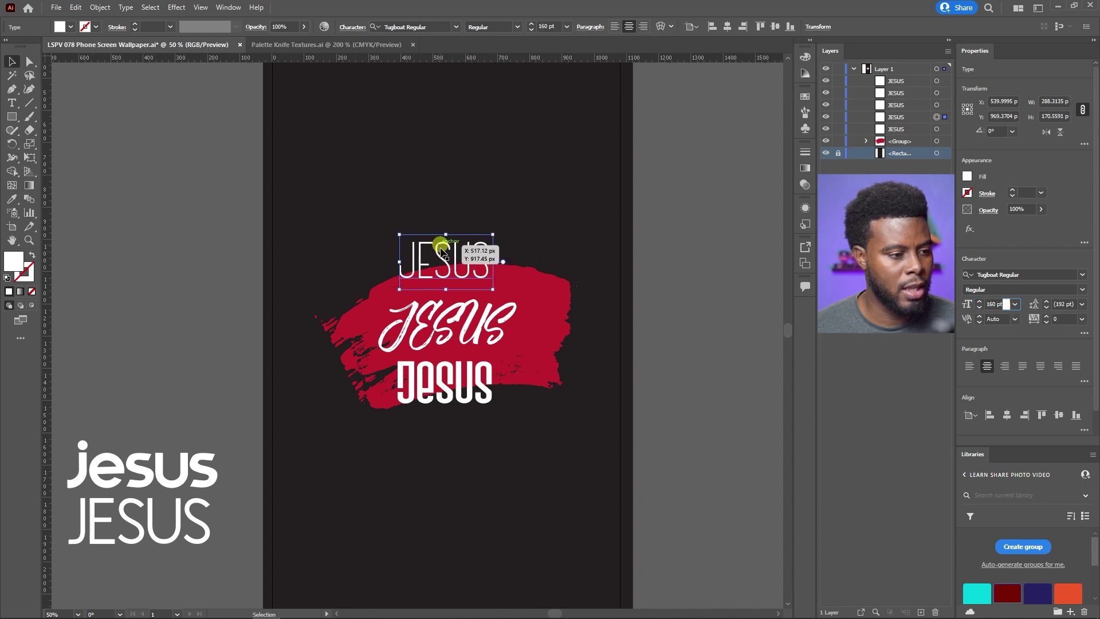
Place the Tugbout "JESUS" directly beneath the Veronica one and set its font size to 172 pt to match that width
left_click_drag(442, 247, 445, 424)
scroll(491, 393, "up", 3)
scroll(295, 369, "down", 2)
scroll(307, 367, "left", 3)
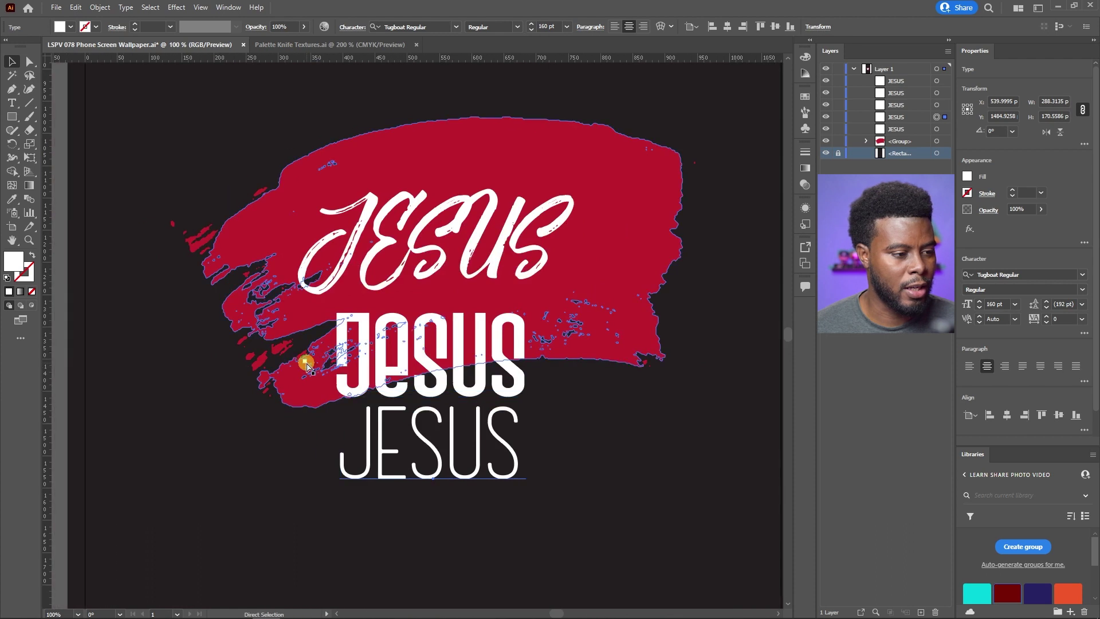
left_click(424, 413)
left_click(1006, 304)
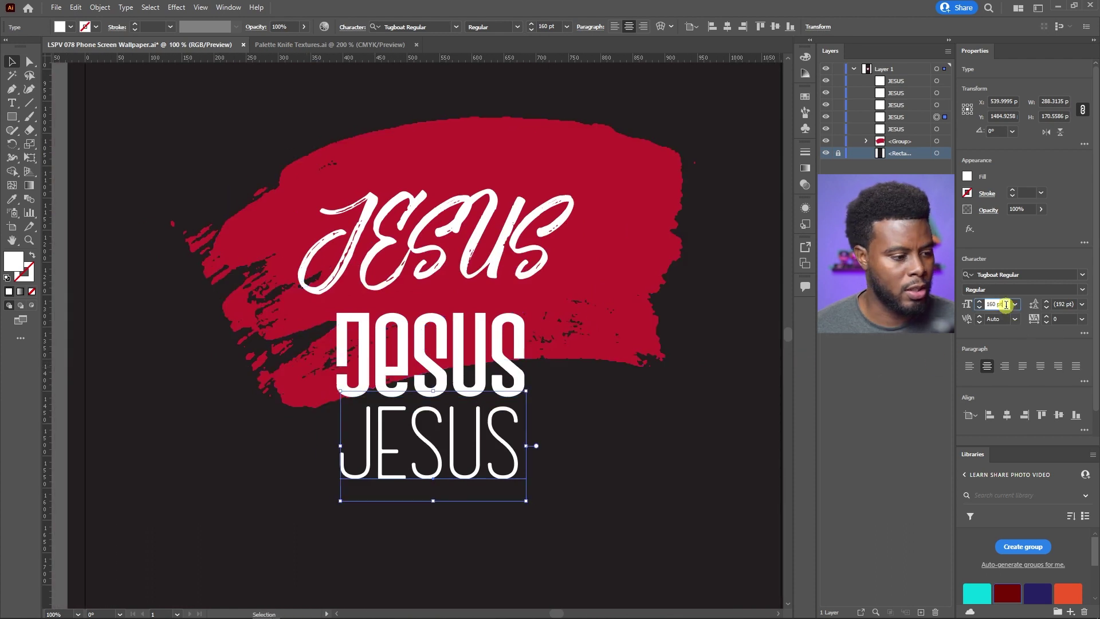
key("shift+Up")
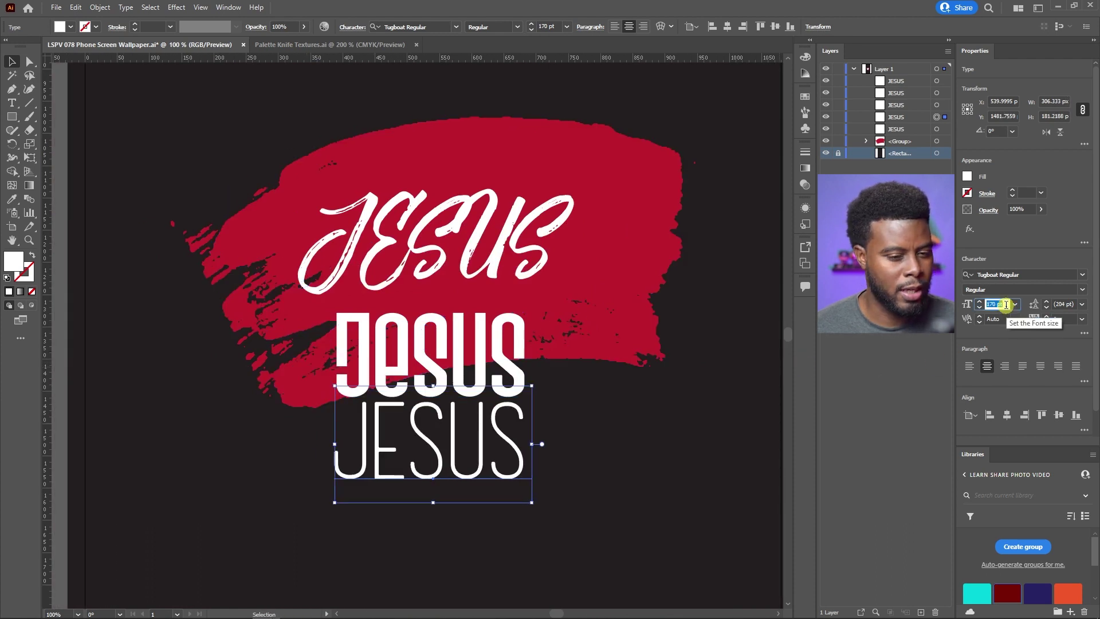
key("Up")
key("Up")
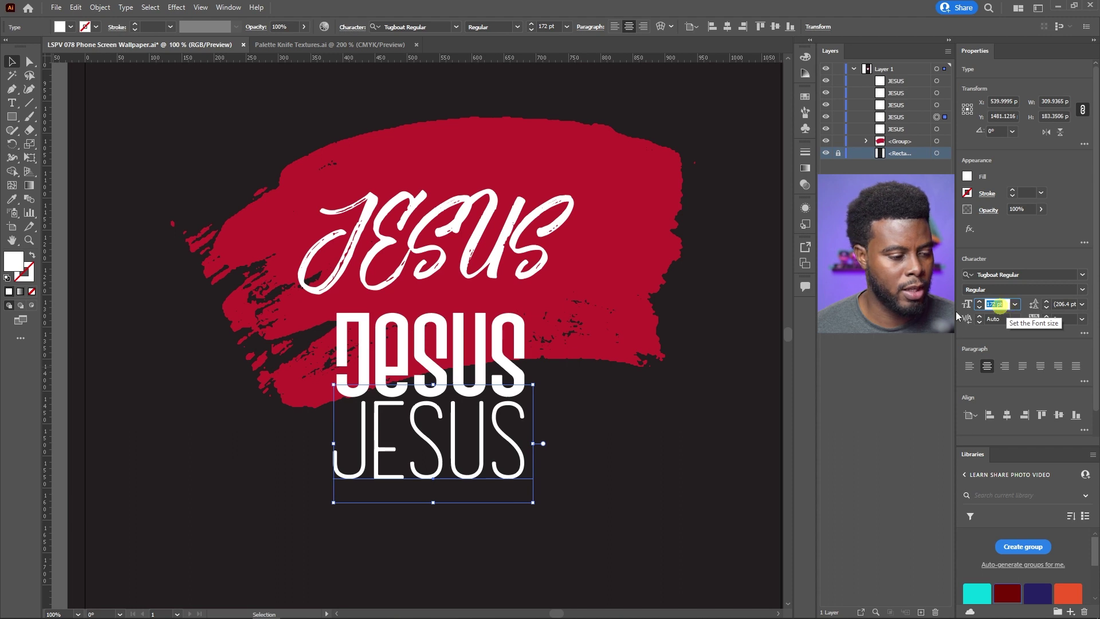
Move the resized Tugbout "JESUS" back to the top of the stack, just above the script version
scroll(441, 421, "down", 2)
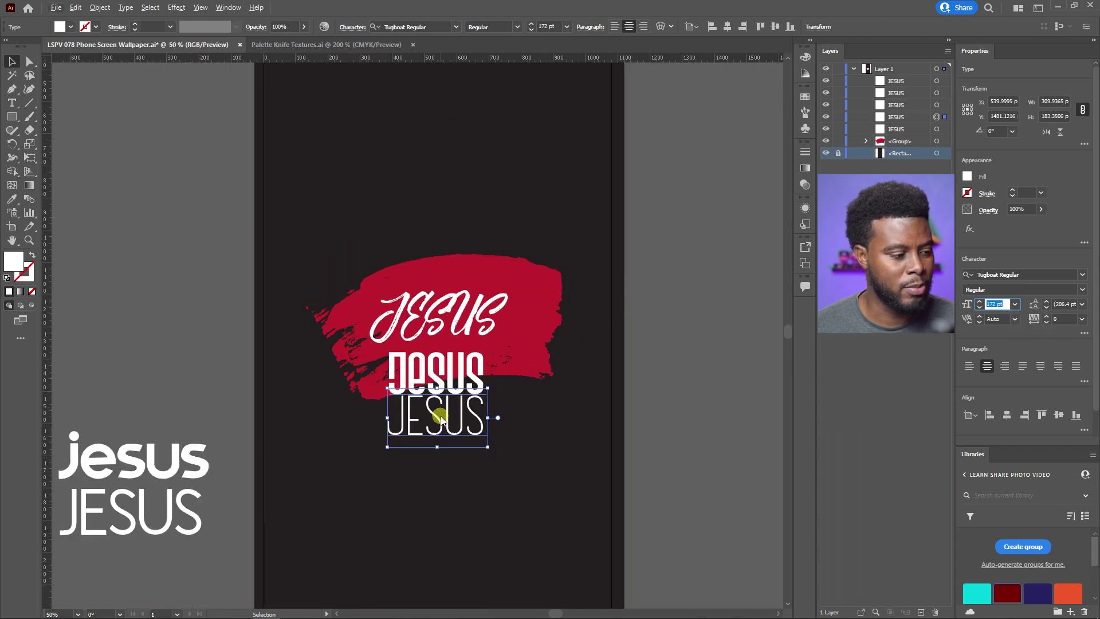
mouse_move(449, 421)
left_mouse_down()
mouse_move(454, 253)
mouse_move(456, 266)
left_mouse_up()
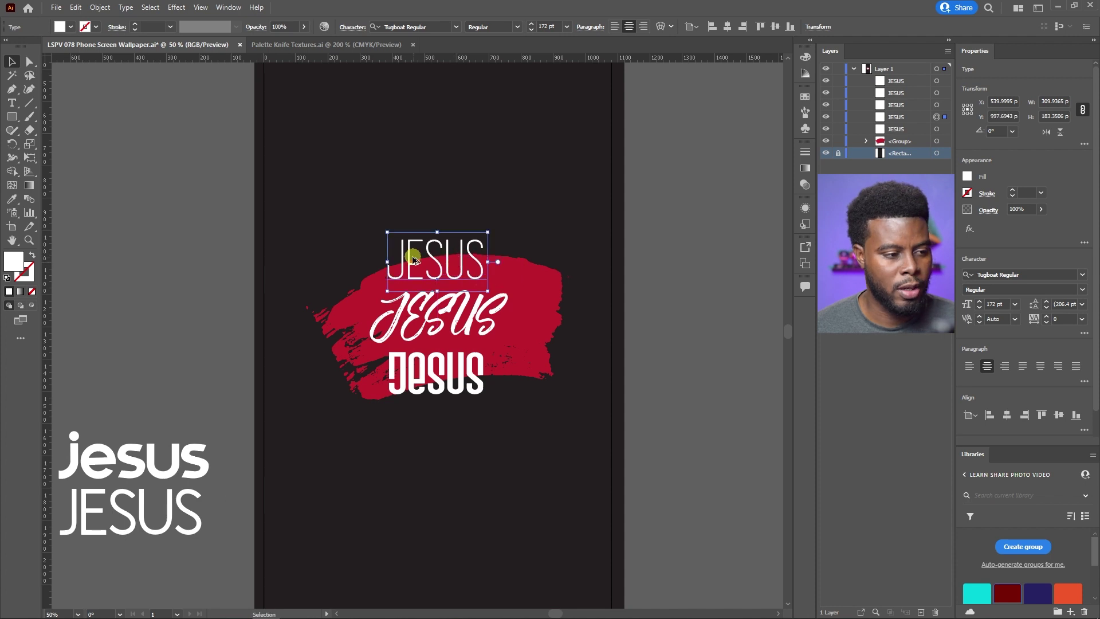
scroll(457, 267, "up", 2)
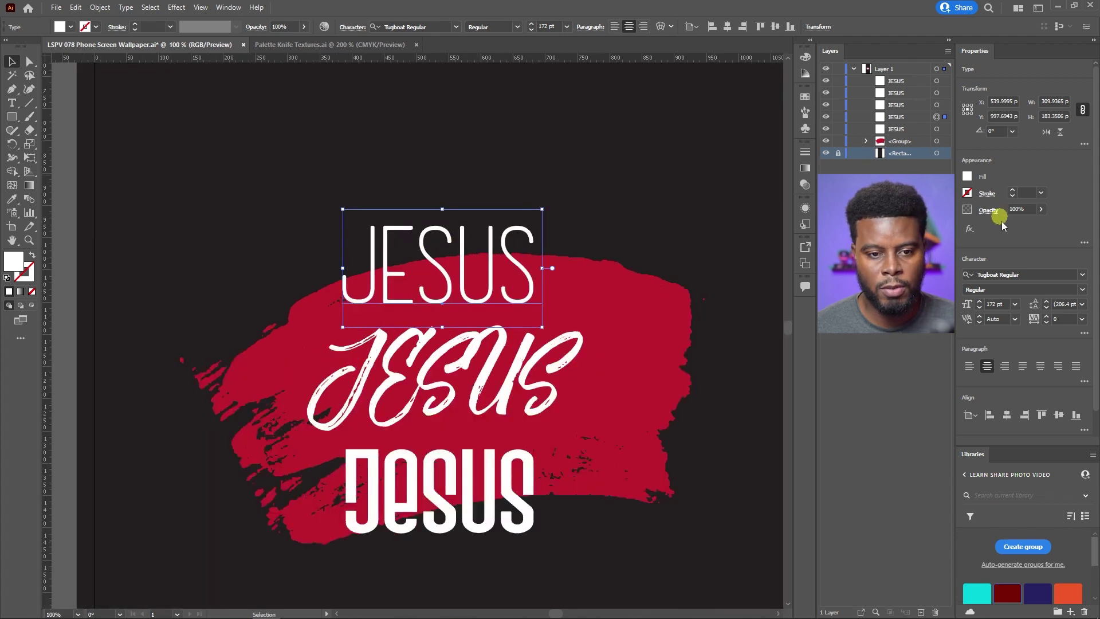
key("ctrl+shift+b")
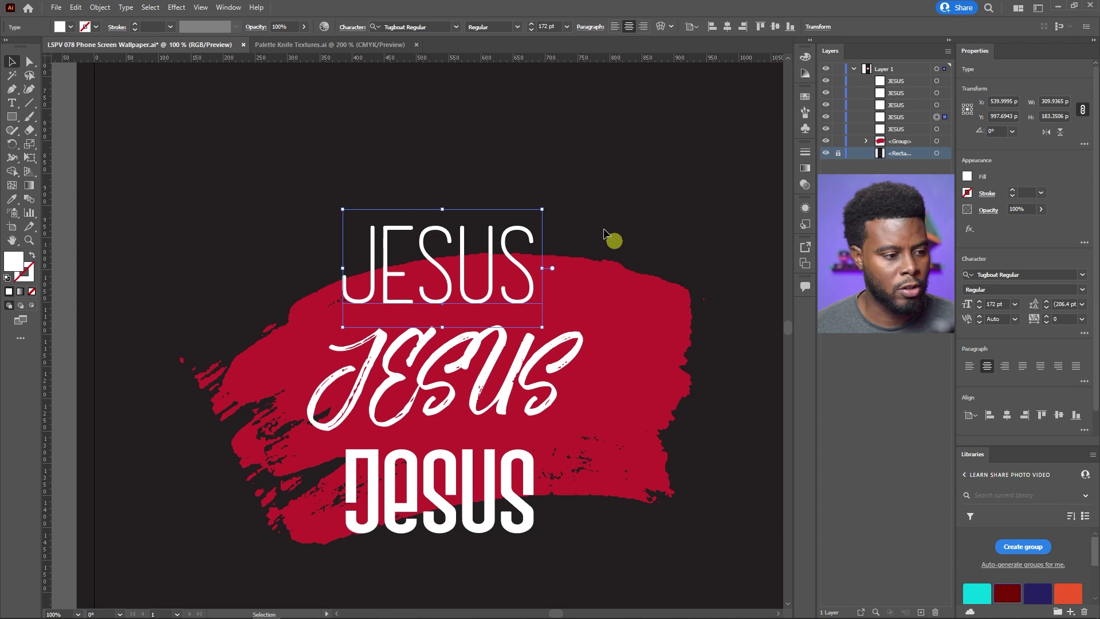
scroll(493, 235, "down", 1)
left_click(528, 453)
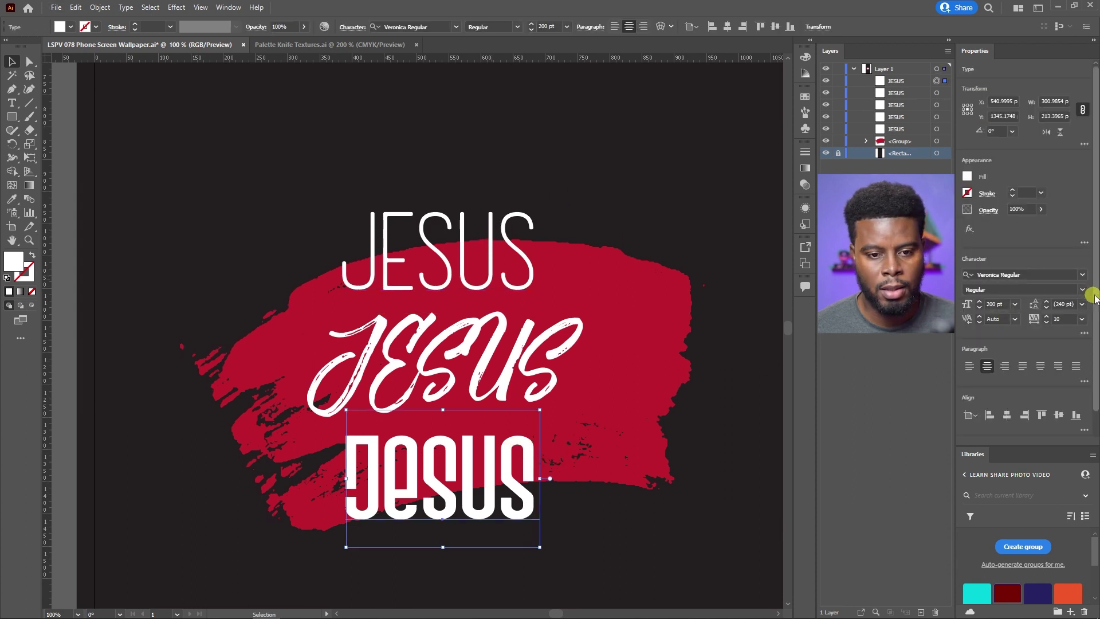
left_click(492, 385)
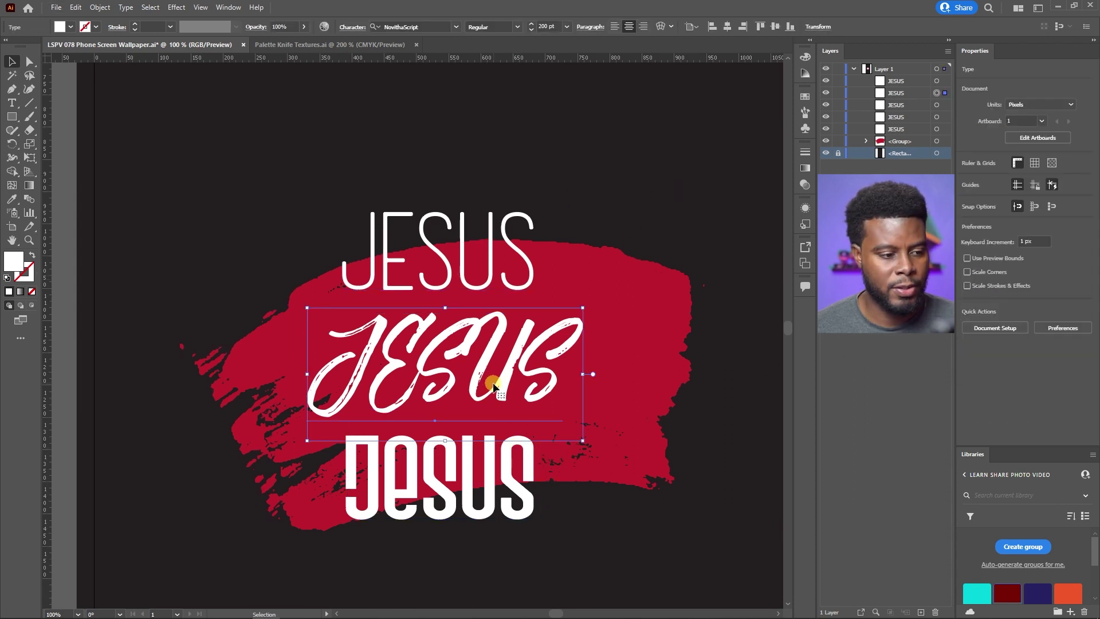
left_click(1083, 291)
left_click(1085, 295)
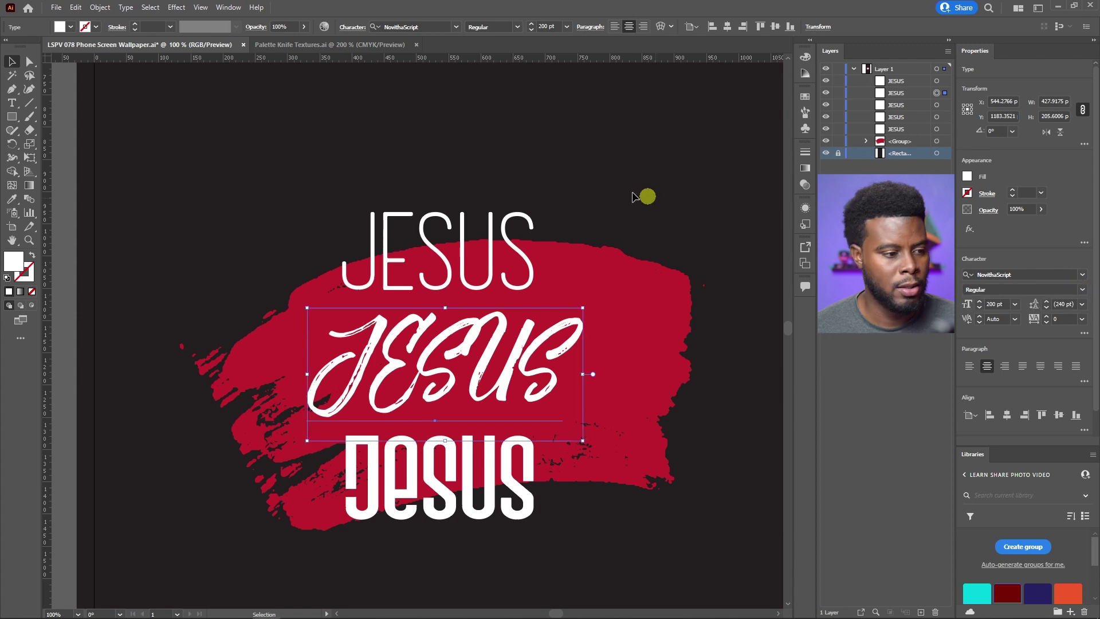
Select the three "JESUS" lines together with the brush stroke and align their centres horizontally
left_click(675, 204)
scroll(541, 177, "down", 1)
scroll(538, 172, "down", 1)
scroll(538, 172, "up", 1)
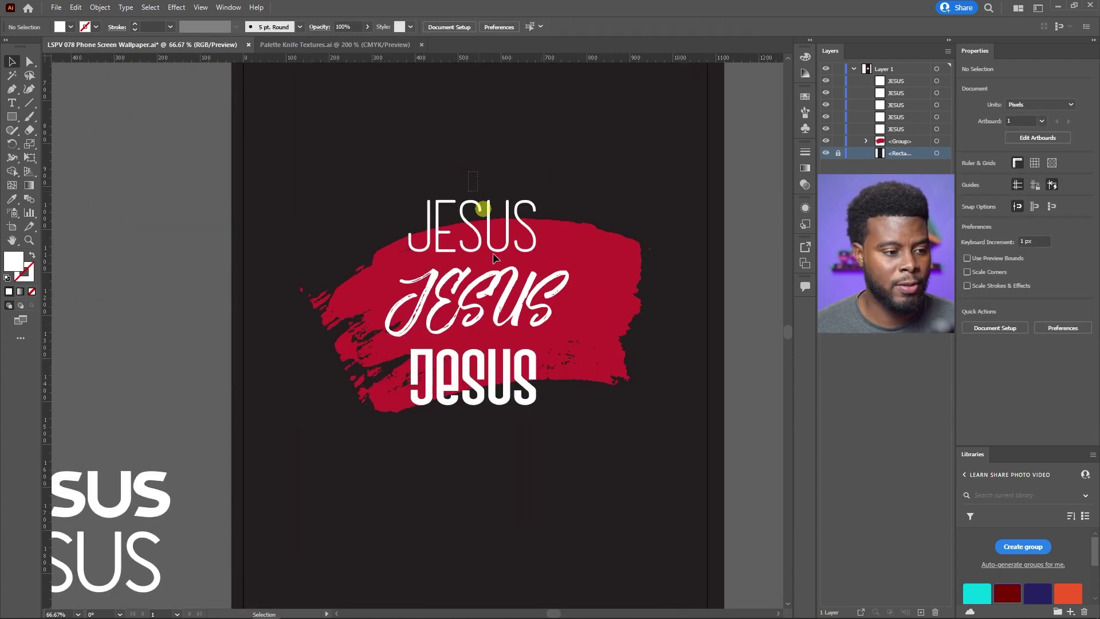
left_click_drag(507, 435, 509, 436)
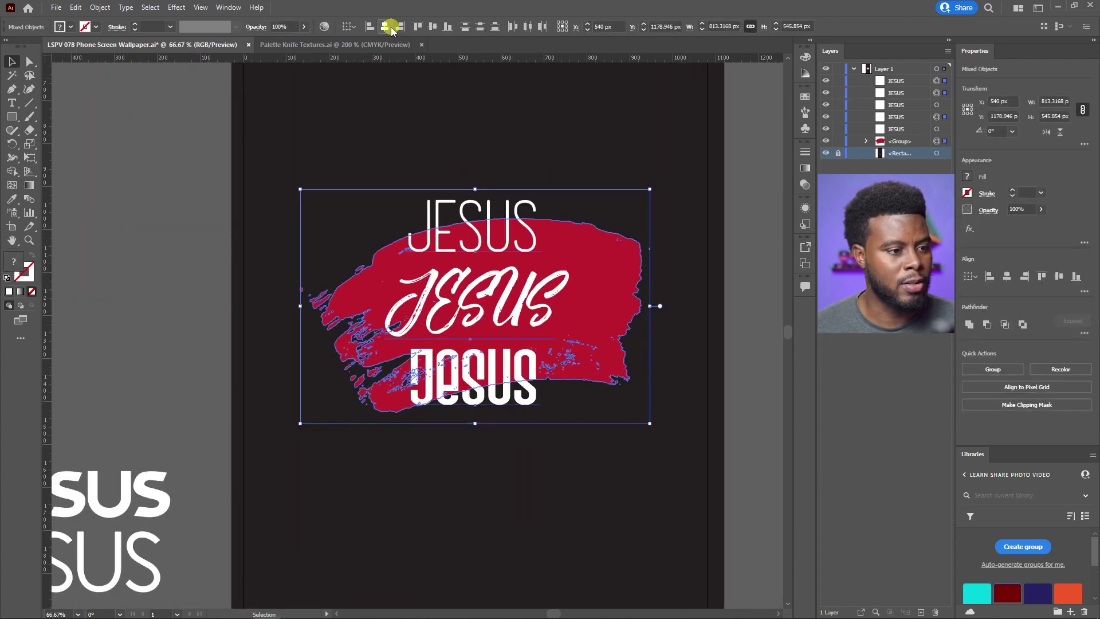
left_click(565, 148)
Centre the red brush stroke group horizontally on the artboard and lock it
left_click(596, 251)
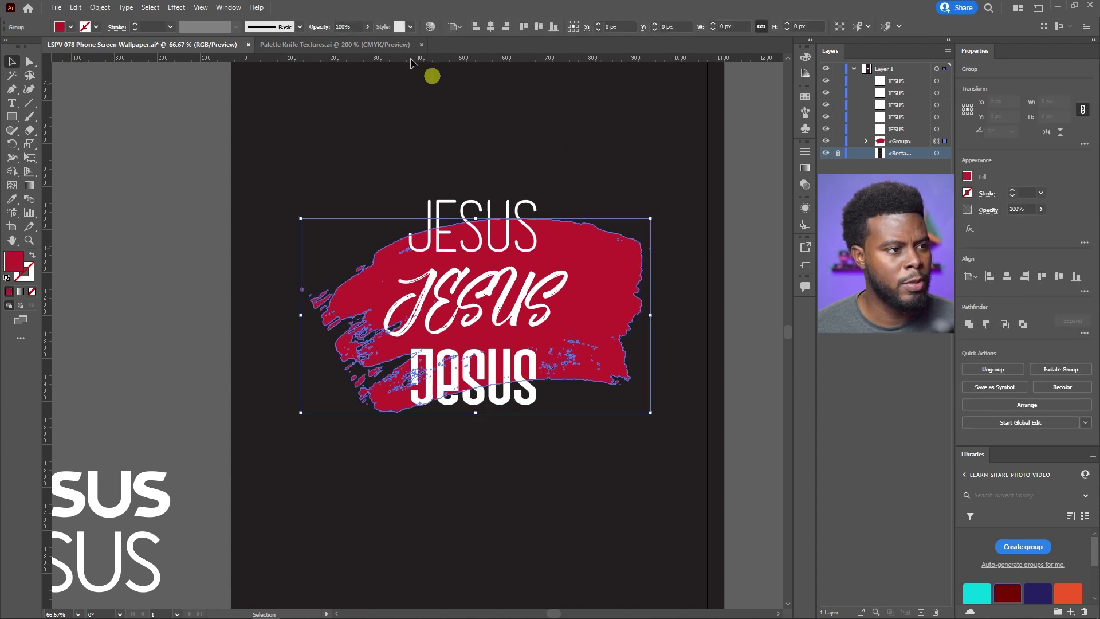
left_click(492, 27)
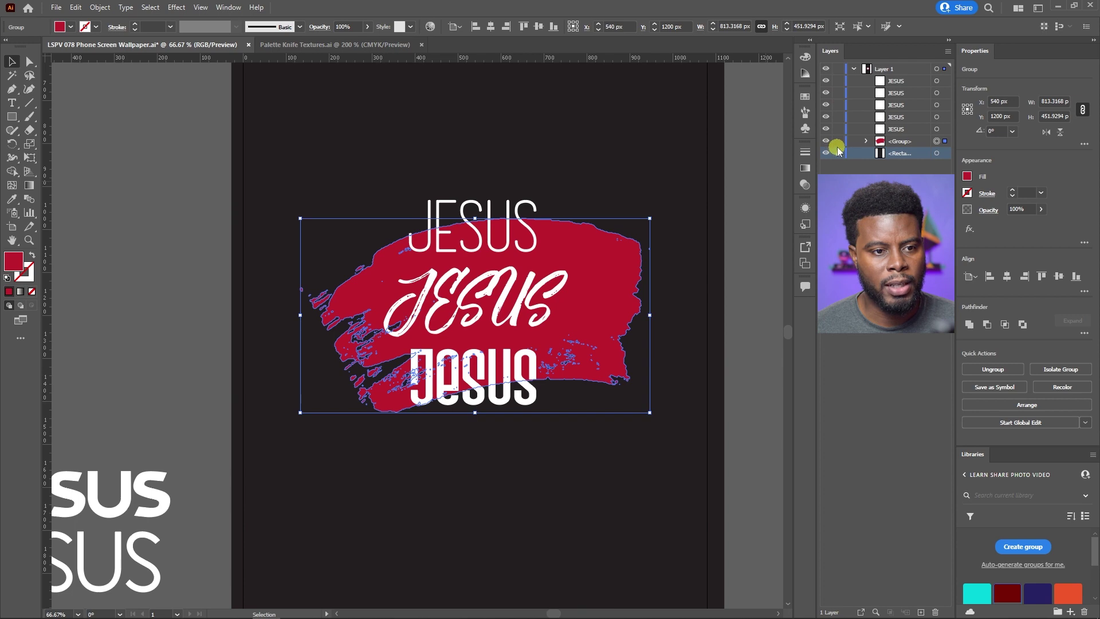
left_click_drag(837, 143, 838, 153)
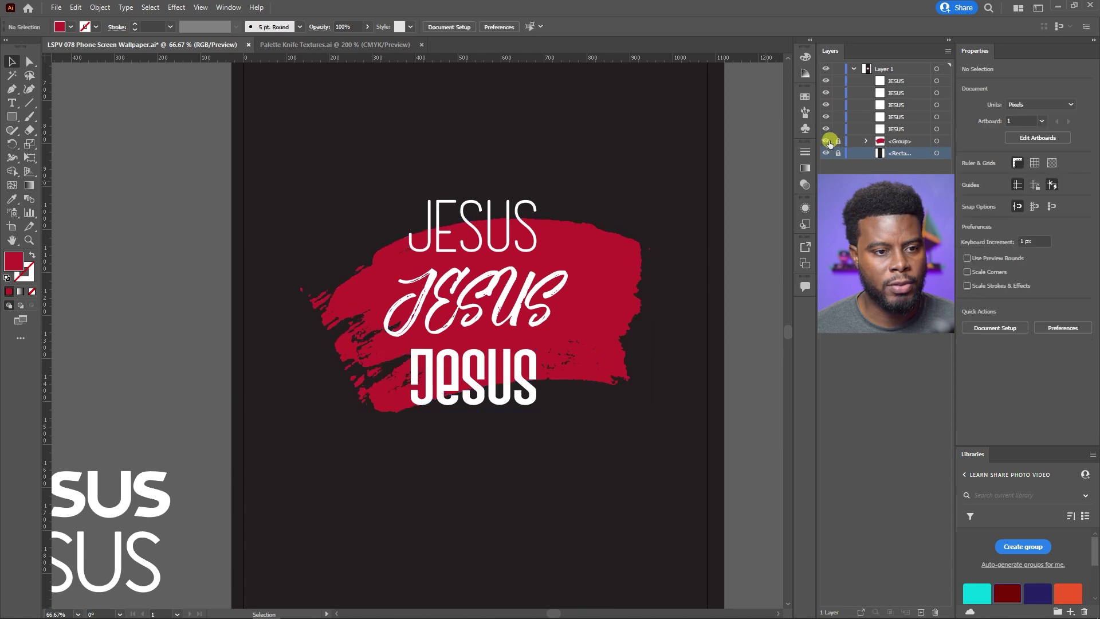
left_click(469, 287)
scroll(484, 408, "down", 1)
scroll(484, 405, "up", 2)
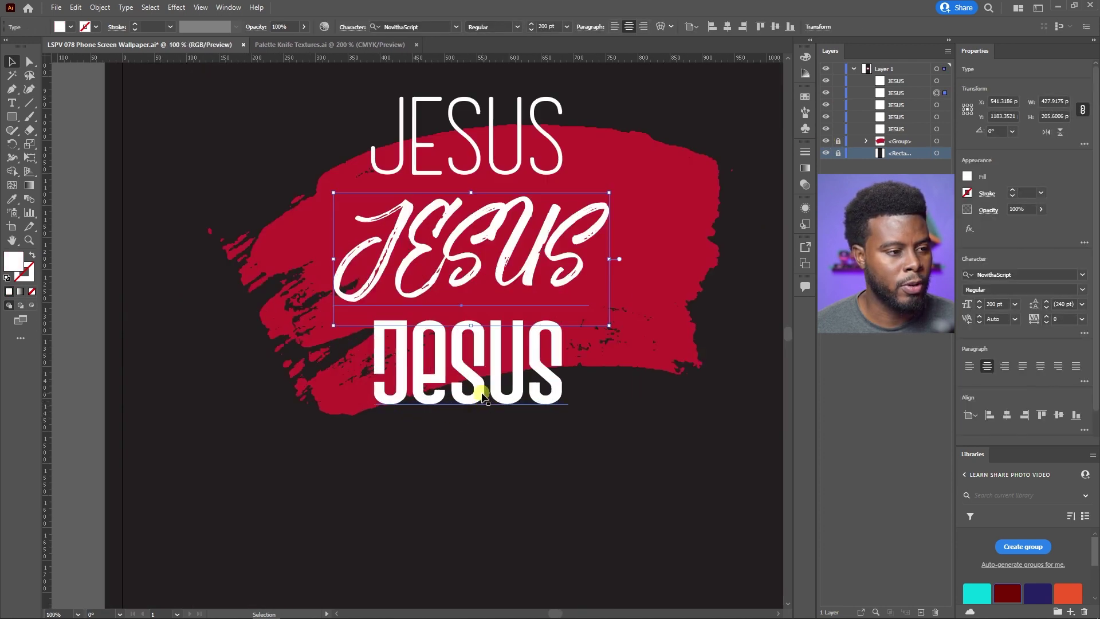
left_click(478, 399)
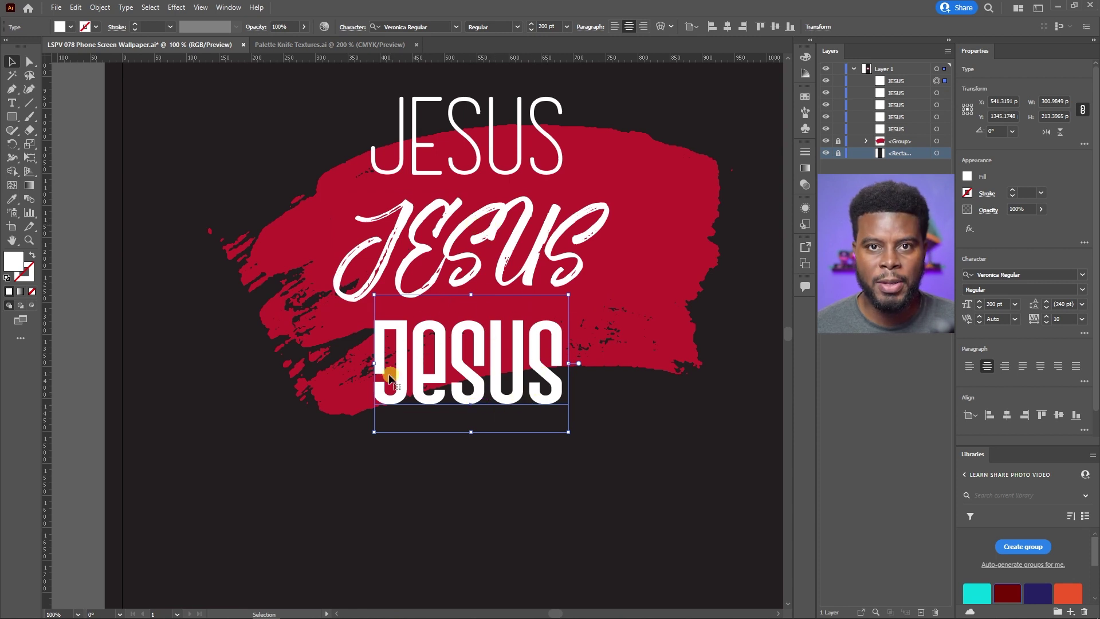
Duplicate the three "JESUS" lines onto the pasteboard beyond the artboard's lower-left corner and move the two spare "JESUS" texts down beside them
scroll(416, 396, "down", 2)
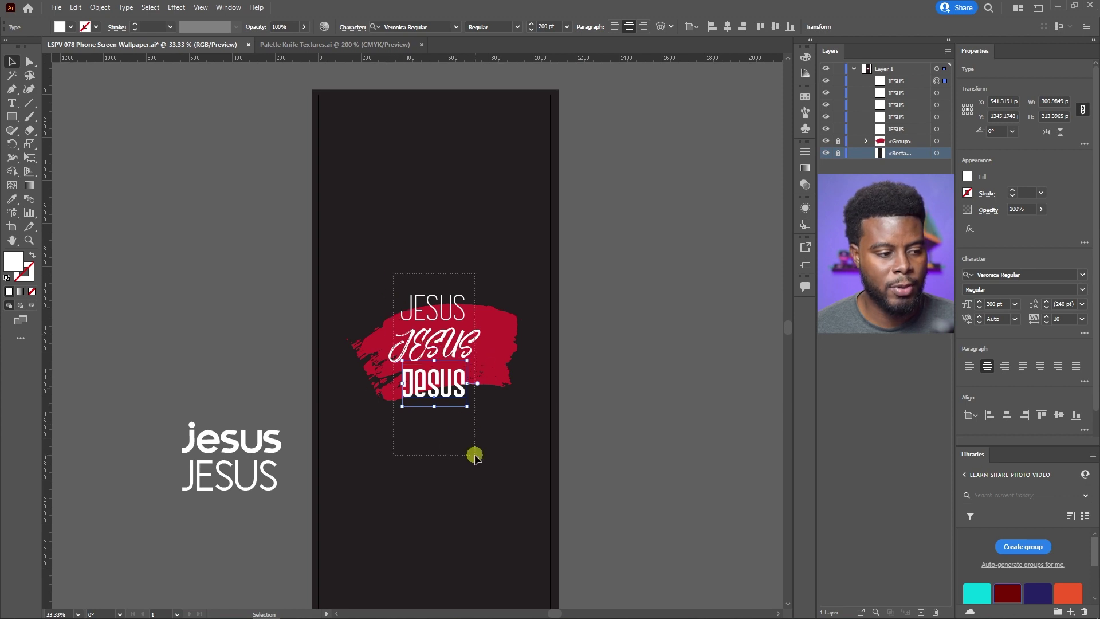
left_click_drag(475, 456, 467, 425)
scroll(436, 344, "down", 1)
left_click_drag(413, 336, 164, 544)
scroll(192, 459, "down", 2)
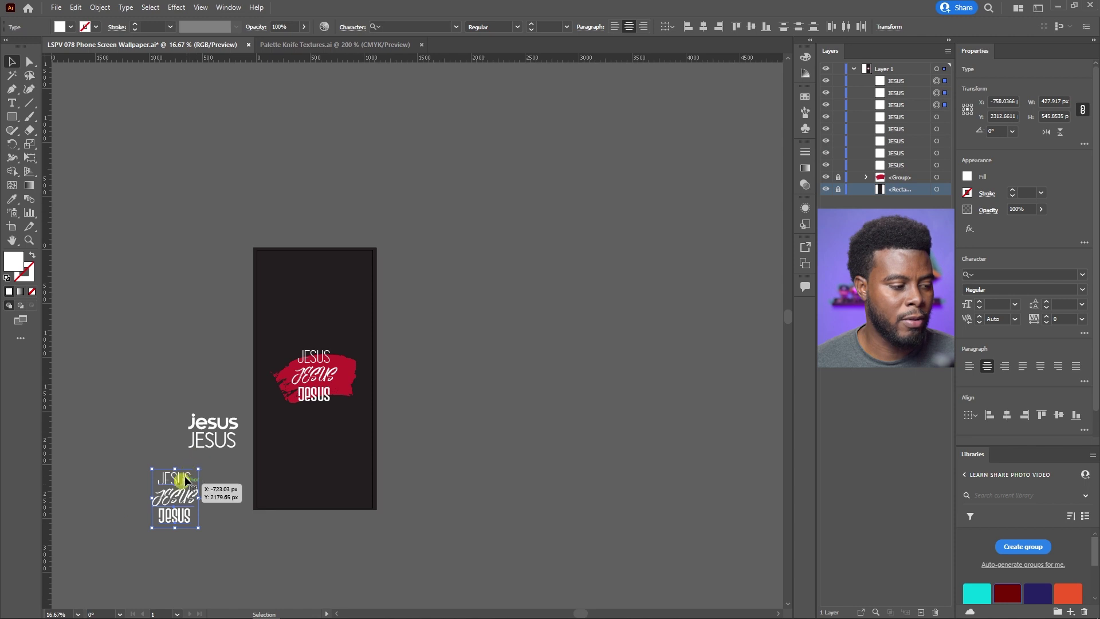
left_click_drag(185, 479, 146, 538)
left_click_drag(226, 429, 147, 597)
scroll(335, 360, "up", 1)
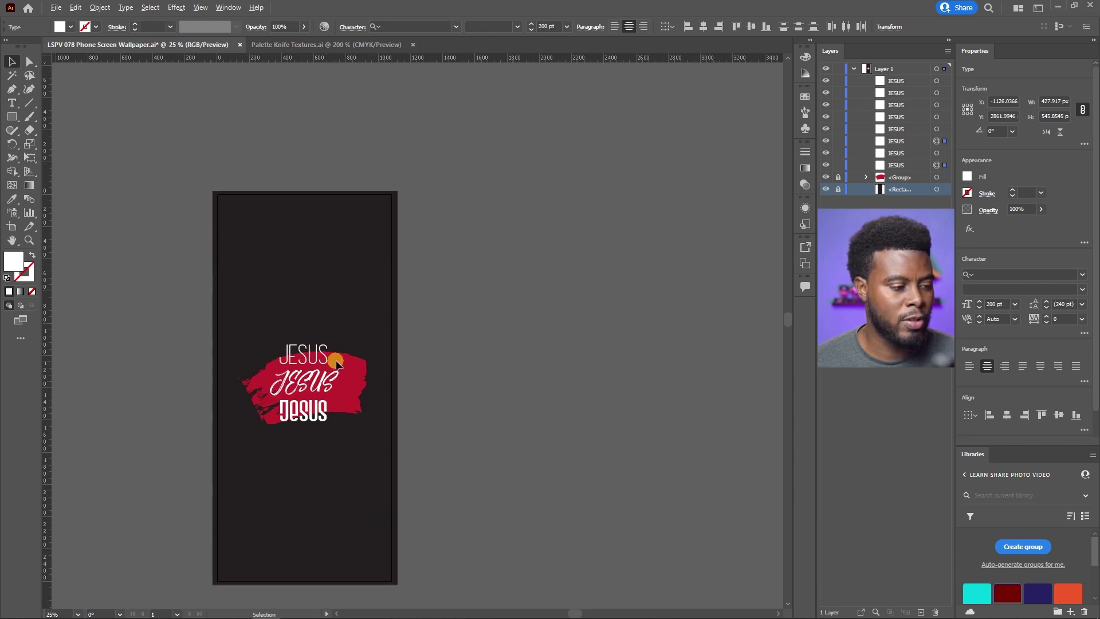
Convert the three "JESUS" lines over the brush stroke to outlines
scroll(336, 360, "up", 4)
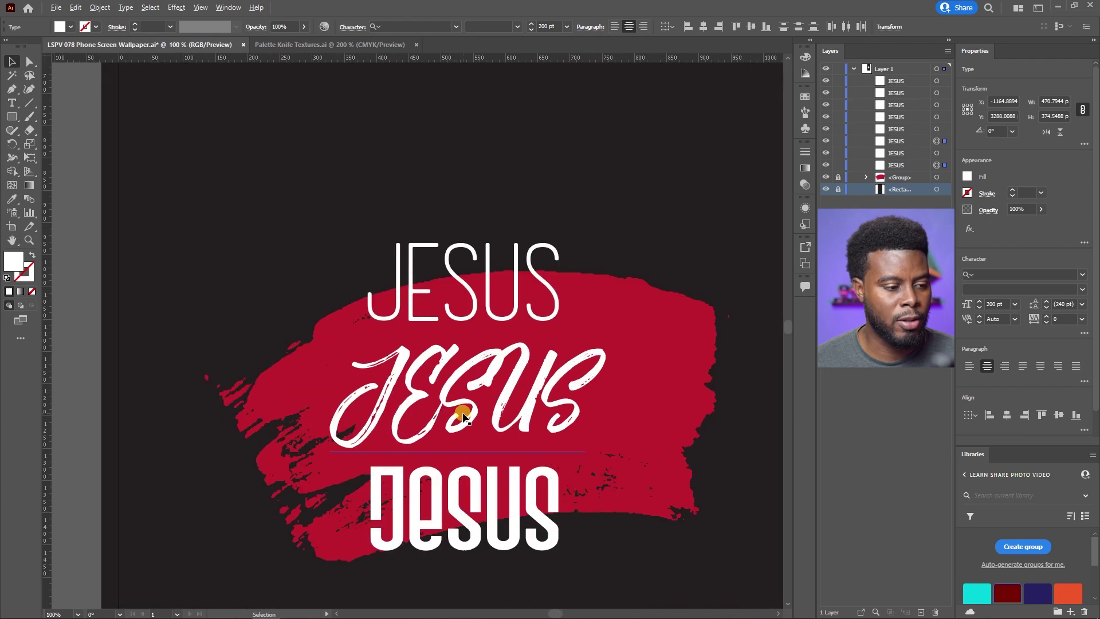
scroll(476, 361, "down", 2)
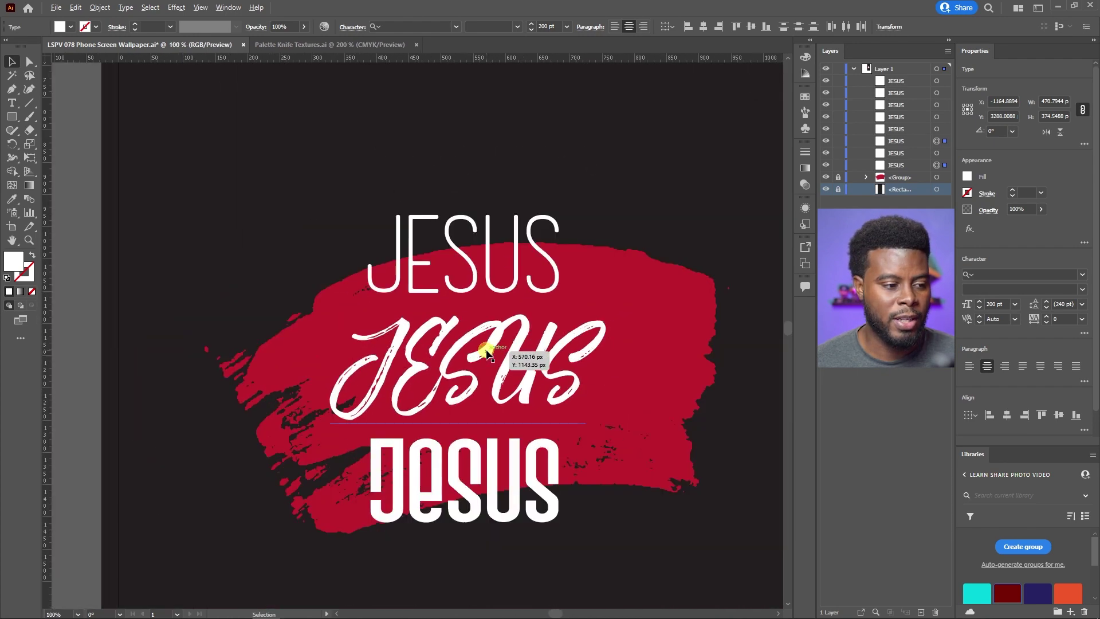
left_click(491, 342)
left_click(498, 418, "shift")
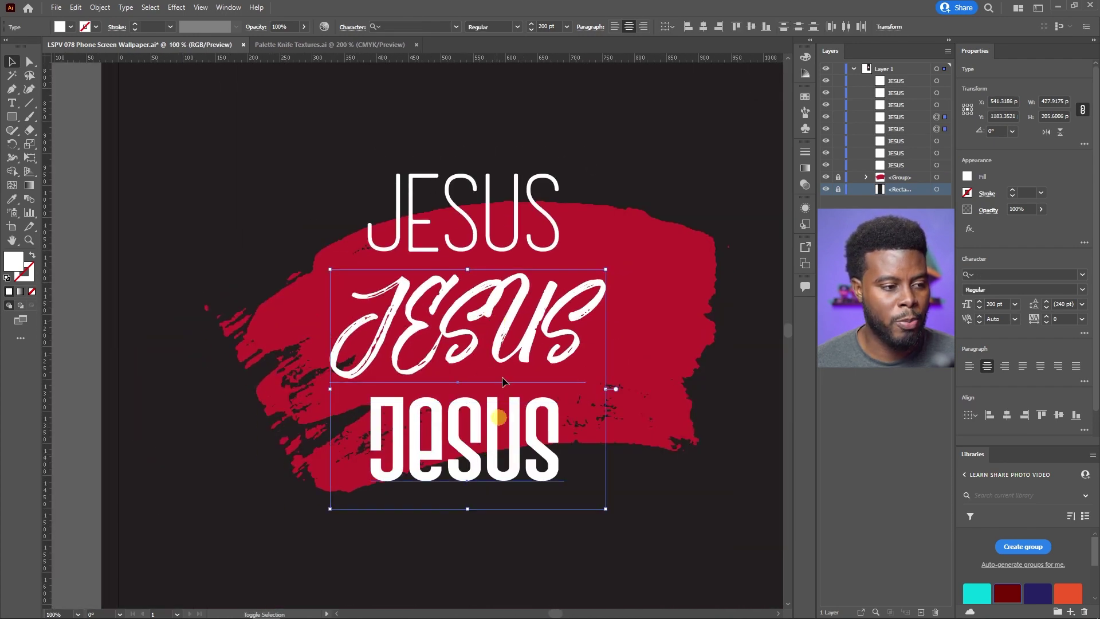
left_click(498, 237, "shift")
right_click(527, 287)
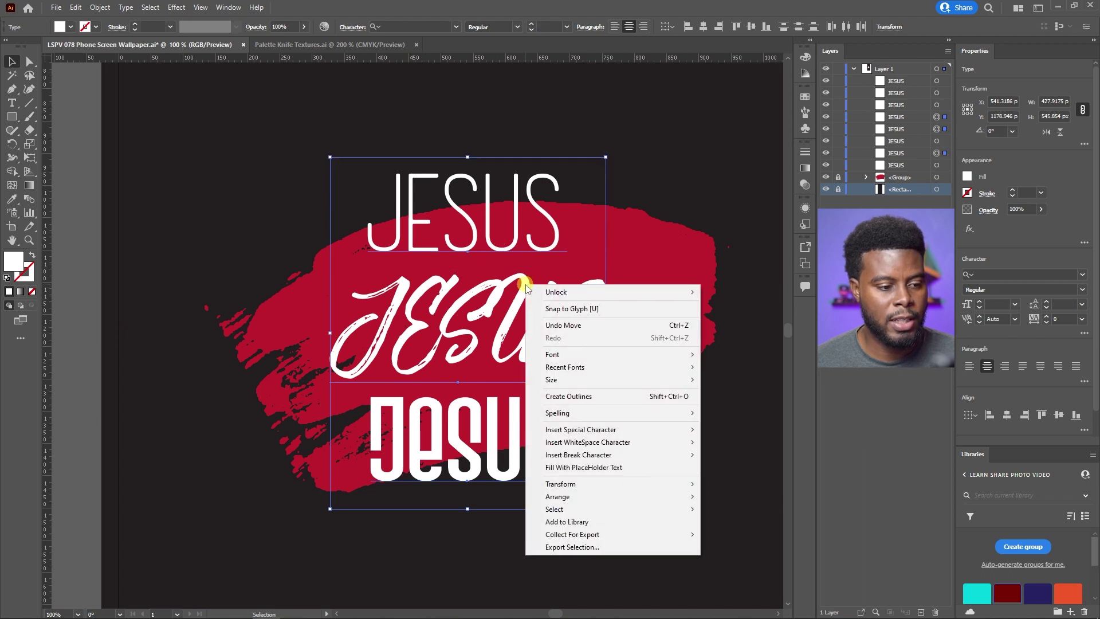
left_click(615, 401)
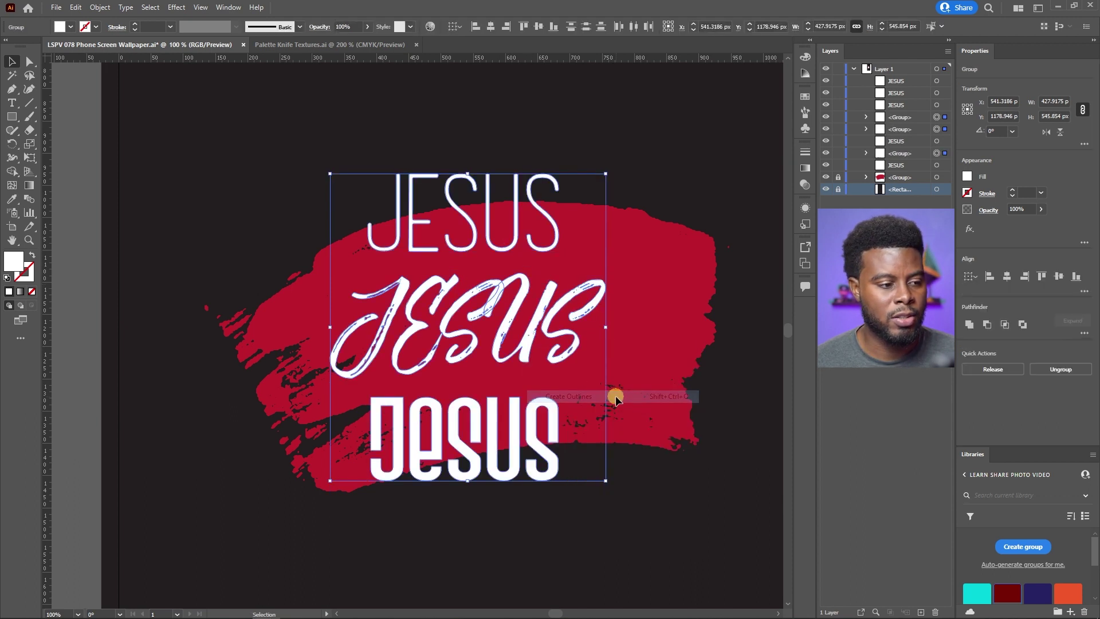
Examine the bottom "JESUS" outline's bounds, undo the outline conversion and compare them with the live text box
left_click(570, 528)
left_click(518, 454)
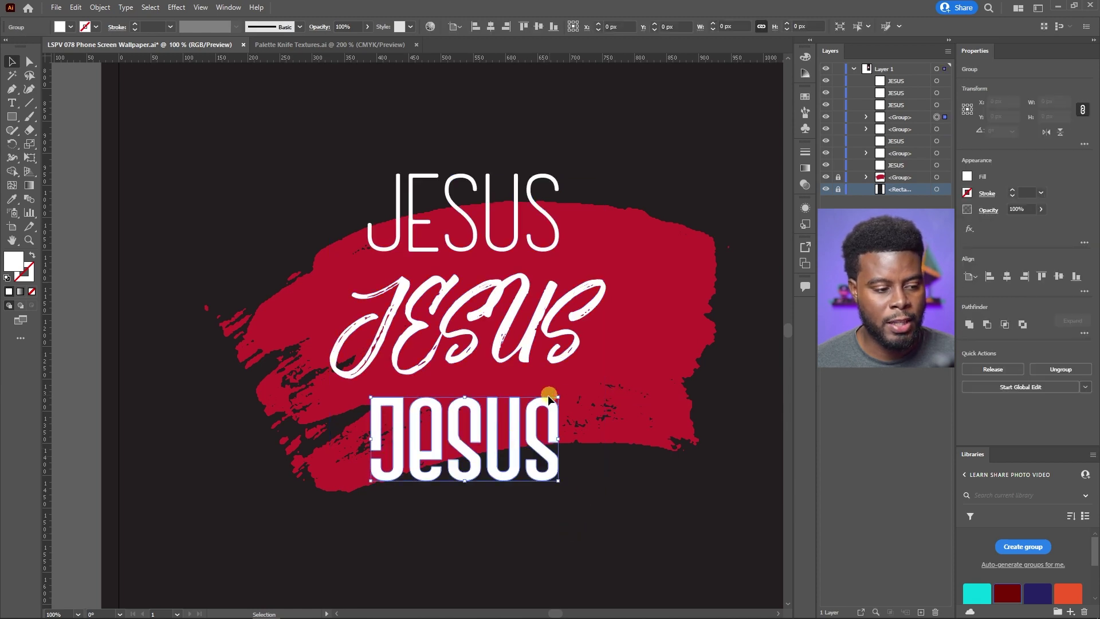
scroll(548, 398, "up", 2)
scroll(627, 349, "right", 1)
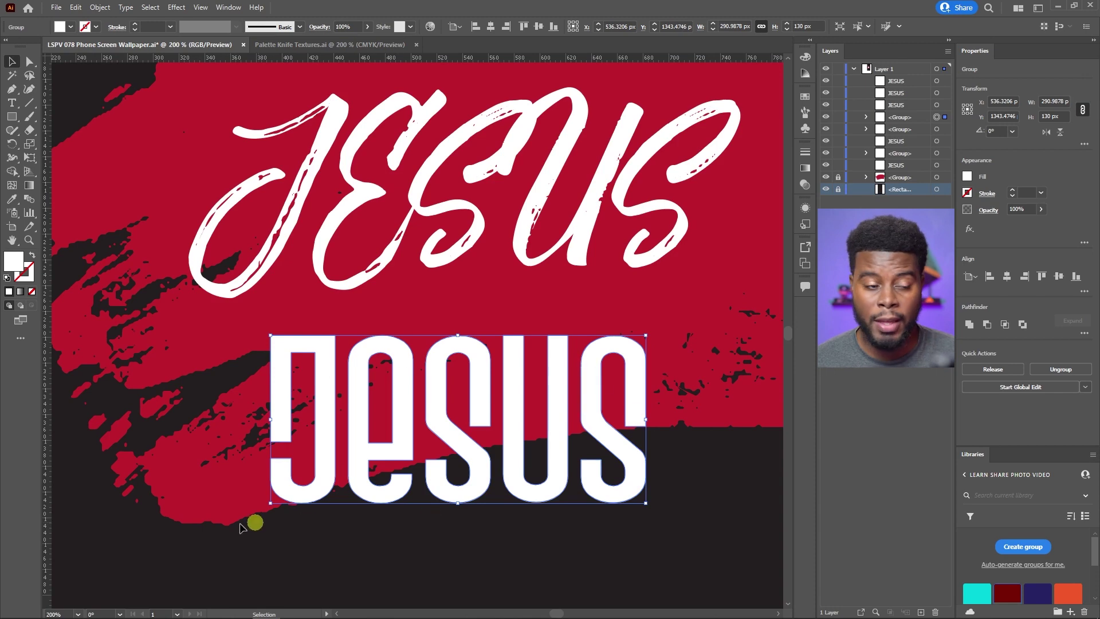
left_click(101, 530)
key("v")
key("ctrl+a")
key("ctrl+shift+g")
key("ctrl+shift+a")
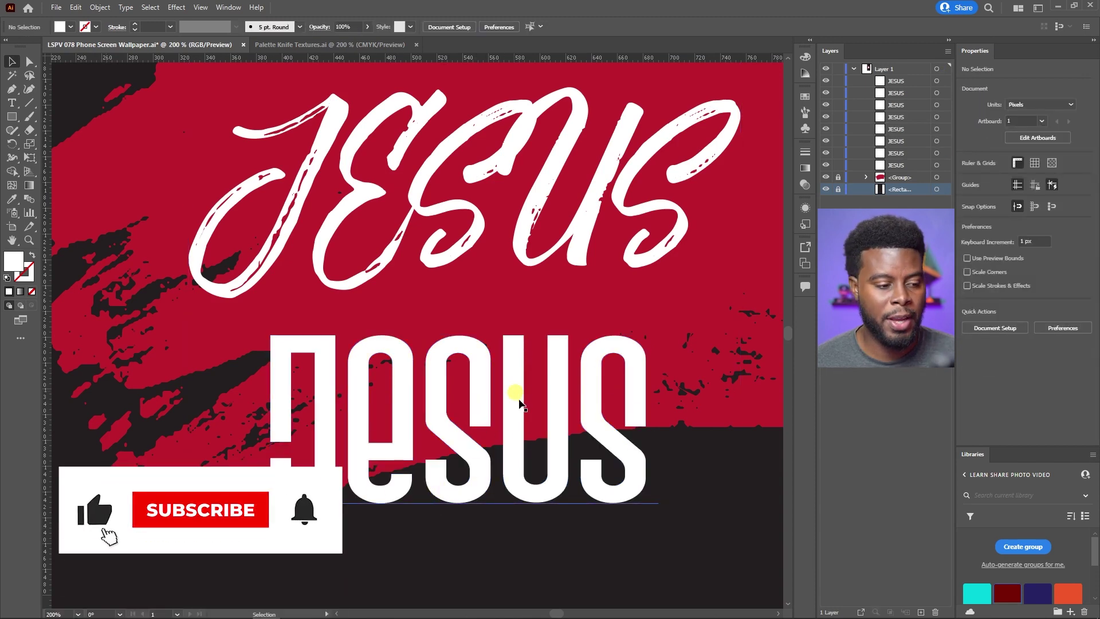
left_click(491, 386)
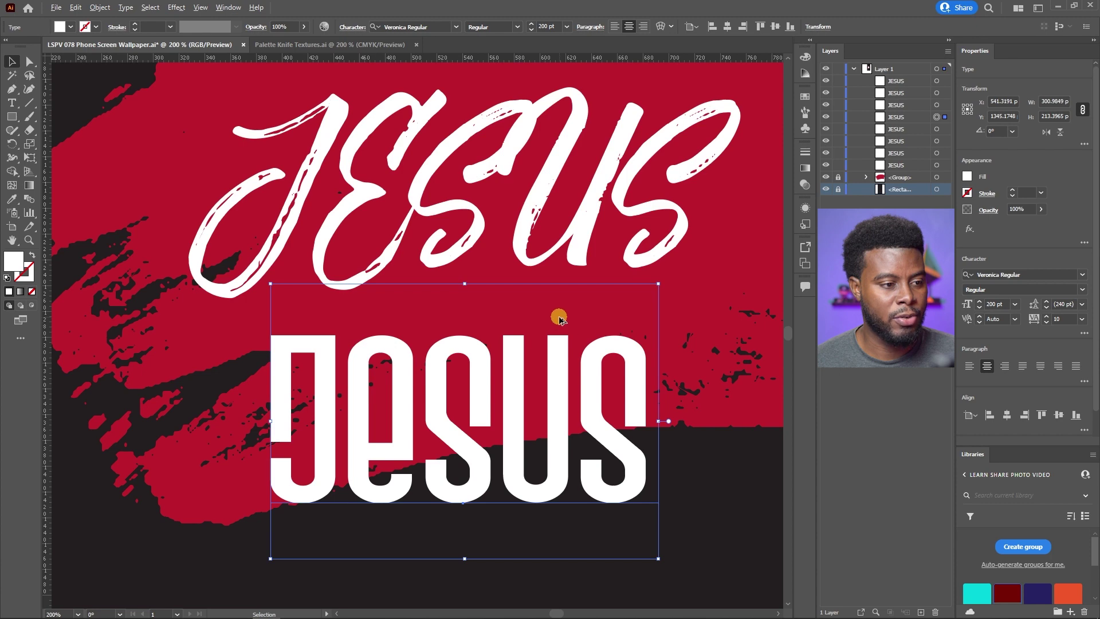
Restore the outlines of the three "JESUS" lines and check the tight bounds of the bottom one
key("ctrl+1")
key("ctrl+a")
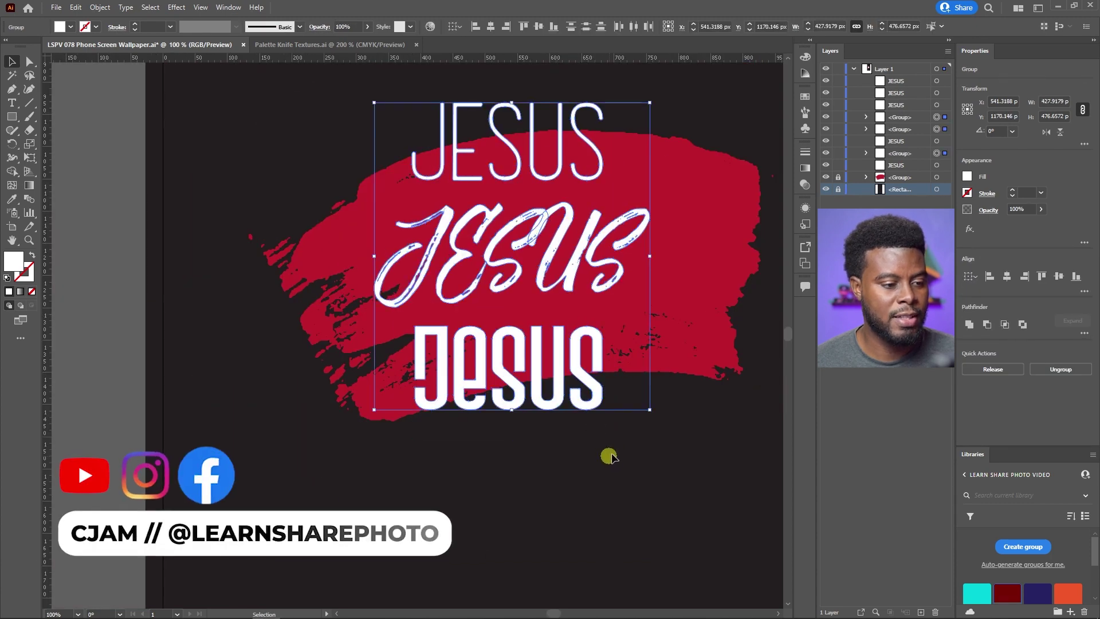
left_click(609, 456)
left_click(593, 398)
scroll(597, 411, "up", 1)
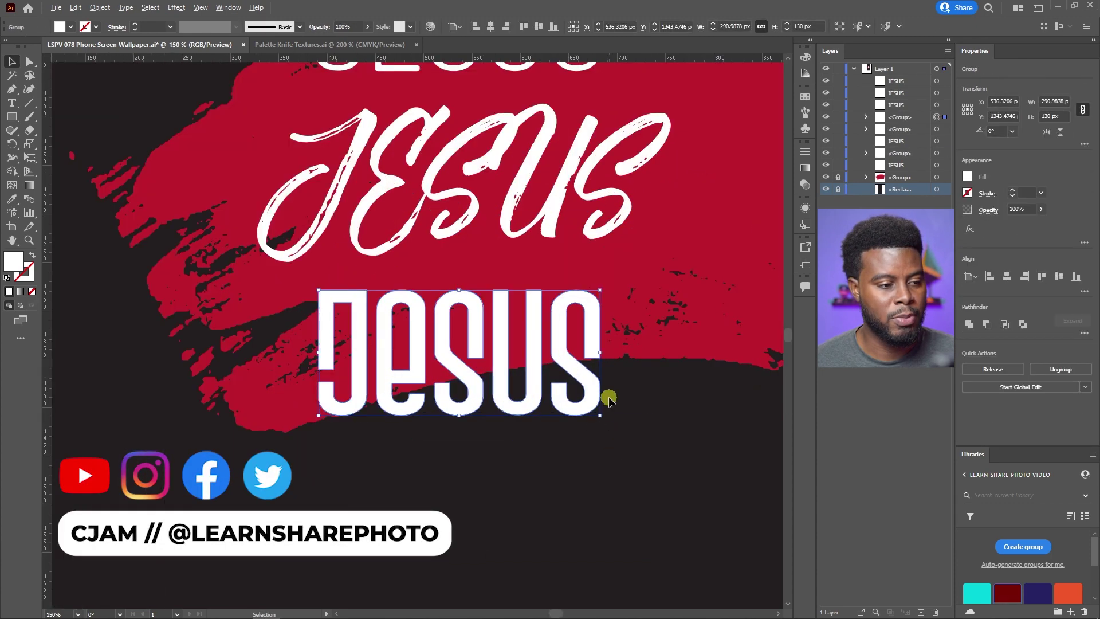
scroll(609, 400, "down", 1)
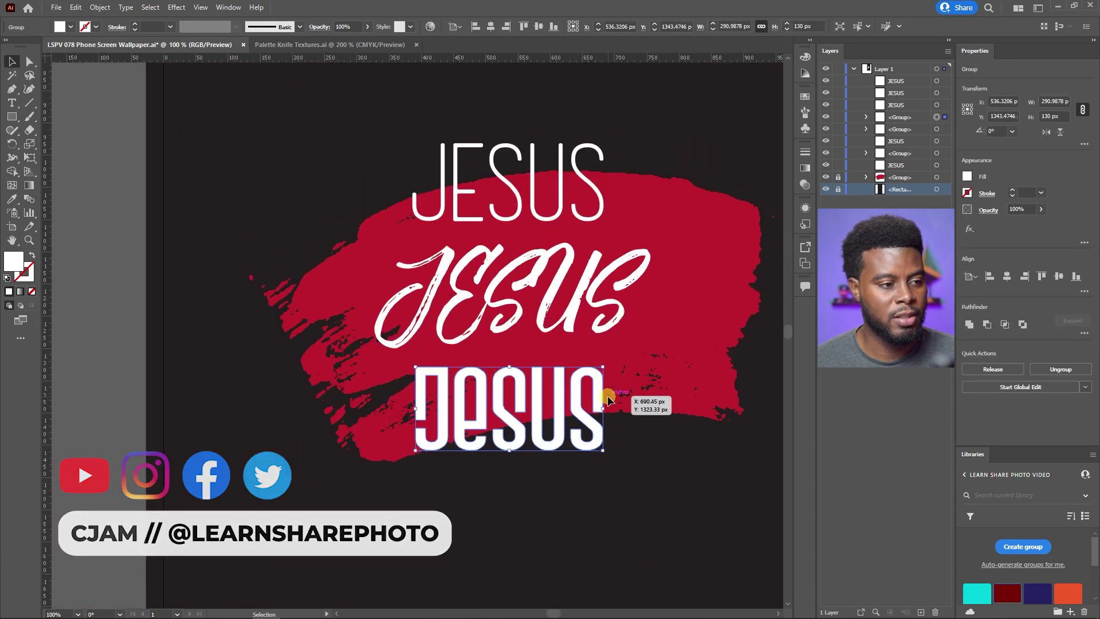
Centre the script "JESUS" outline horizontally and vertically on the artboard
left_click(559, 282)
left_click(492, 27)
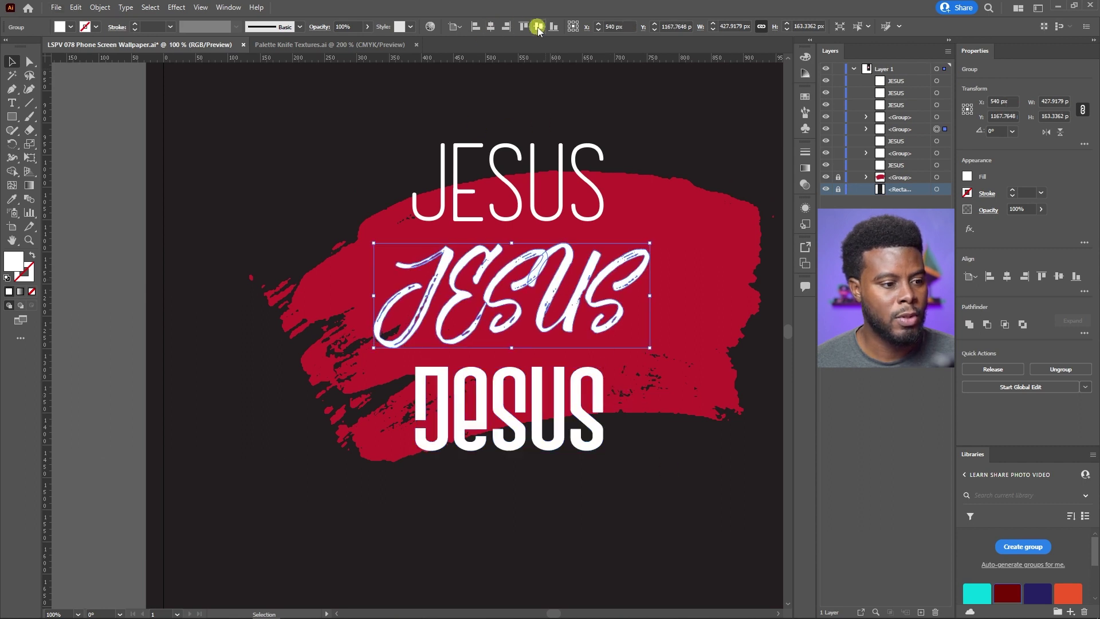
left_click(539, 26)
left_click(696, 231)
scroll(529, 344, "right", 1)
Centre the bold bottom "JESUS" and the thin top "JESUS" outlines horizontally on the artboard
left_click(467, 396)
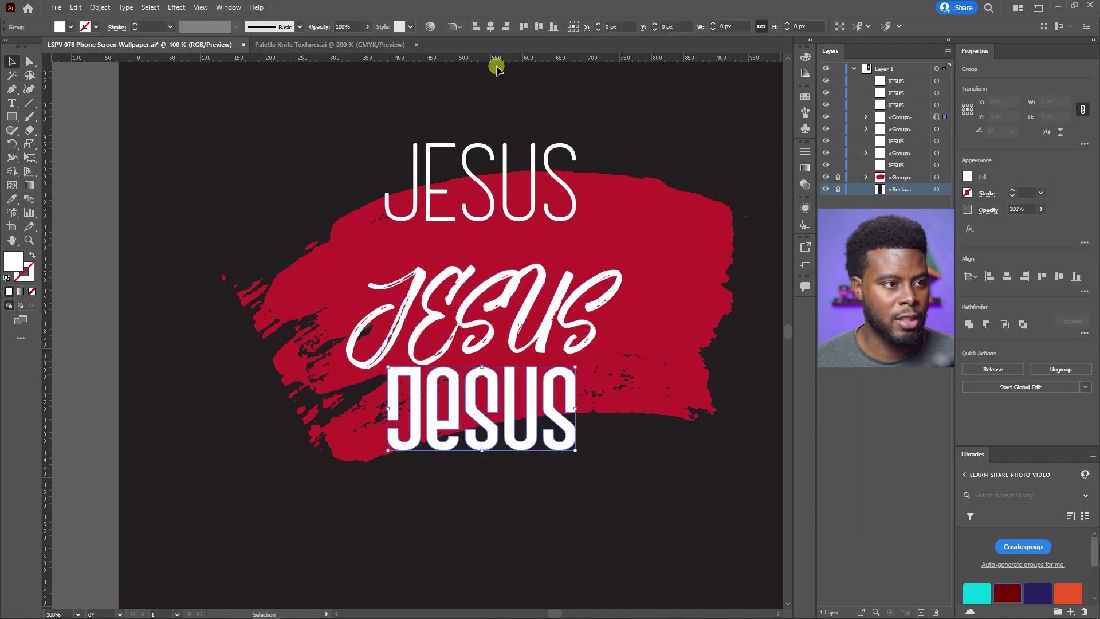
left_click(490, 26)
left_click(514, 186)
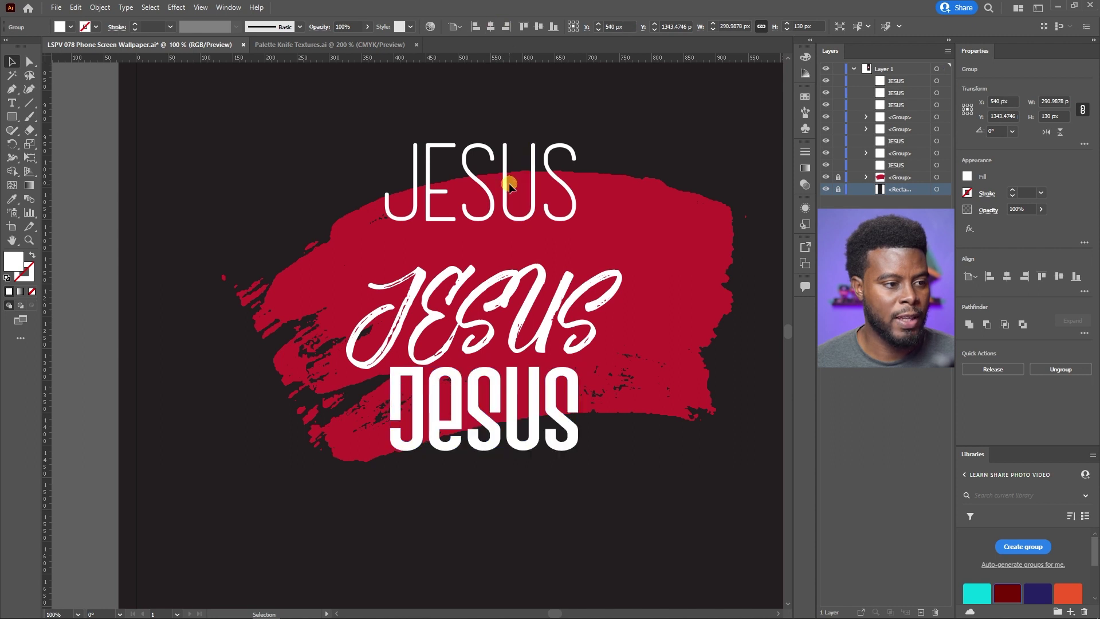
left_click(491, 26)
left_click(541, 208)
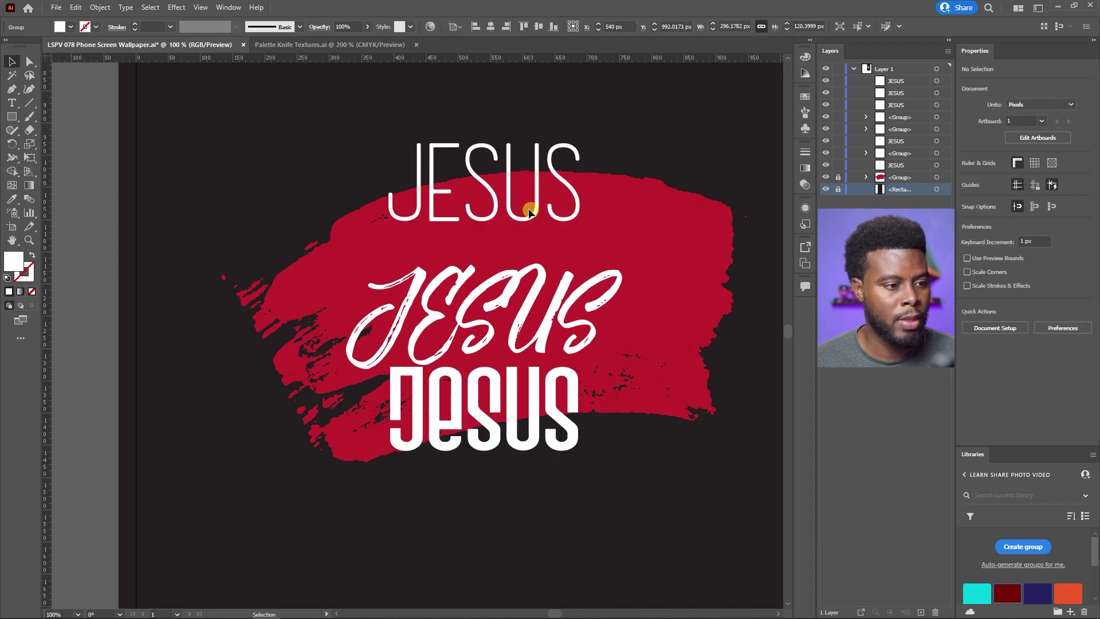
Move the thin "JESUS" down against the script line, nudge the bold one slightly lower, and align all three centres horizontally
mouse_move(492, 198)
left_mouse_down()
mouse_move(493, 235)
mouse_move(493, 198)
left_mouse_up()
left_click(513, 429)
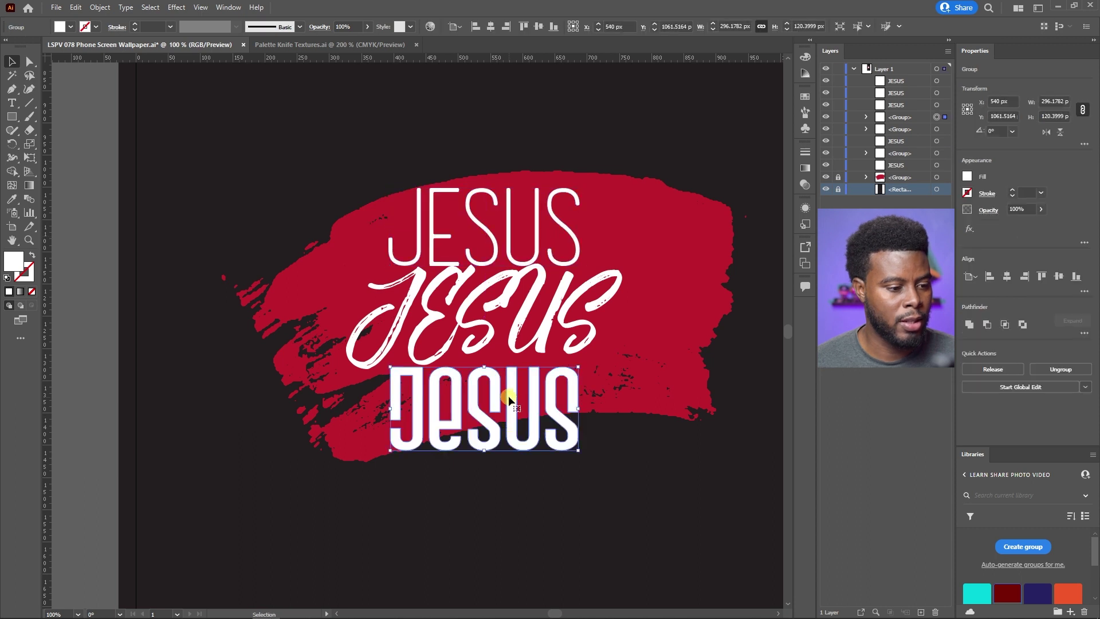
left_click_drag(513, 395, 516, 396)
left_click_drag(479, 165, 484, 436)
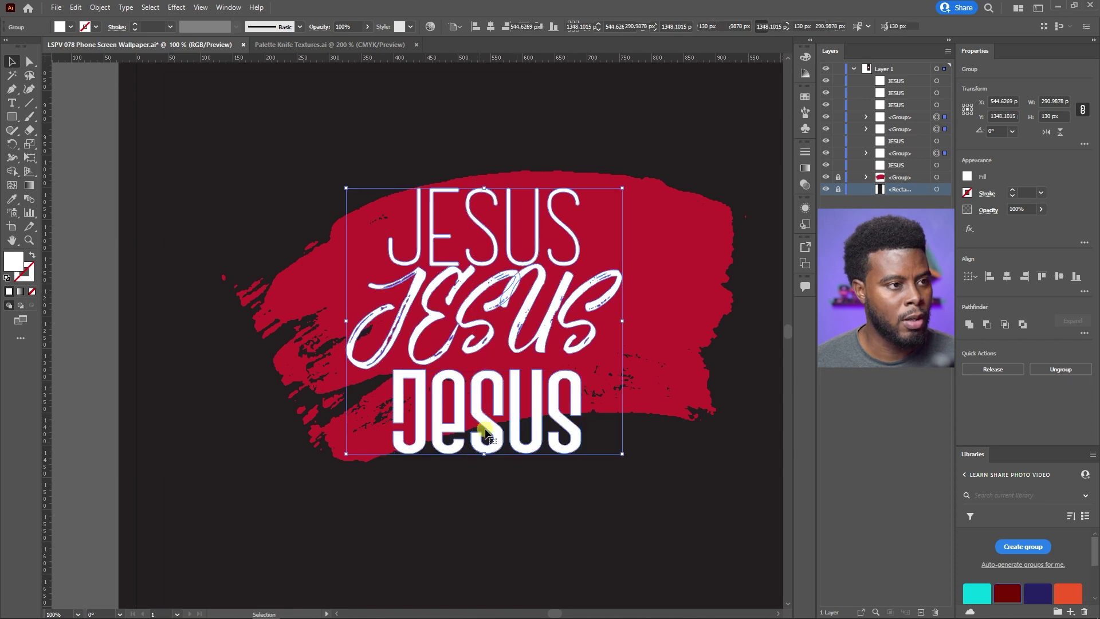
left_click(487, 114)
Try a copy of the thin "JESUS" beneath the stack and a copy of the bold "JESUS" above it
left_click(493, 245)
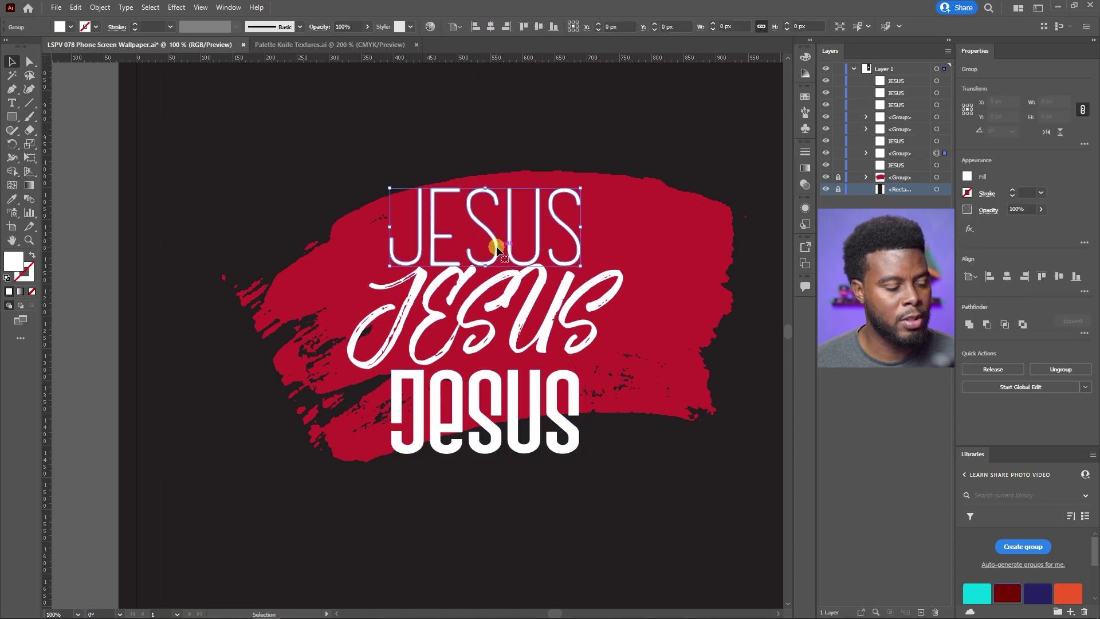
left_click_drag(492, 239, 497, 511)
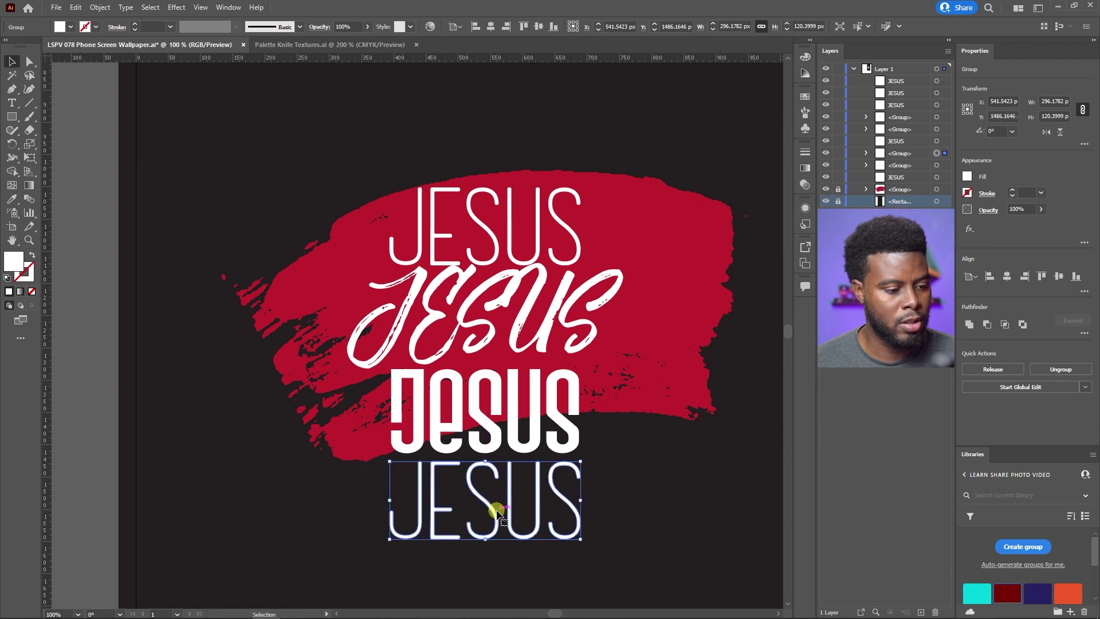
left_click_drag(500, 443, 495, 163)
scroll(488, 183, "down", 1)
scroll(516, 206, "up", 2)
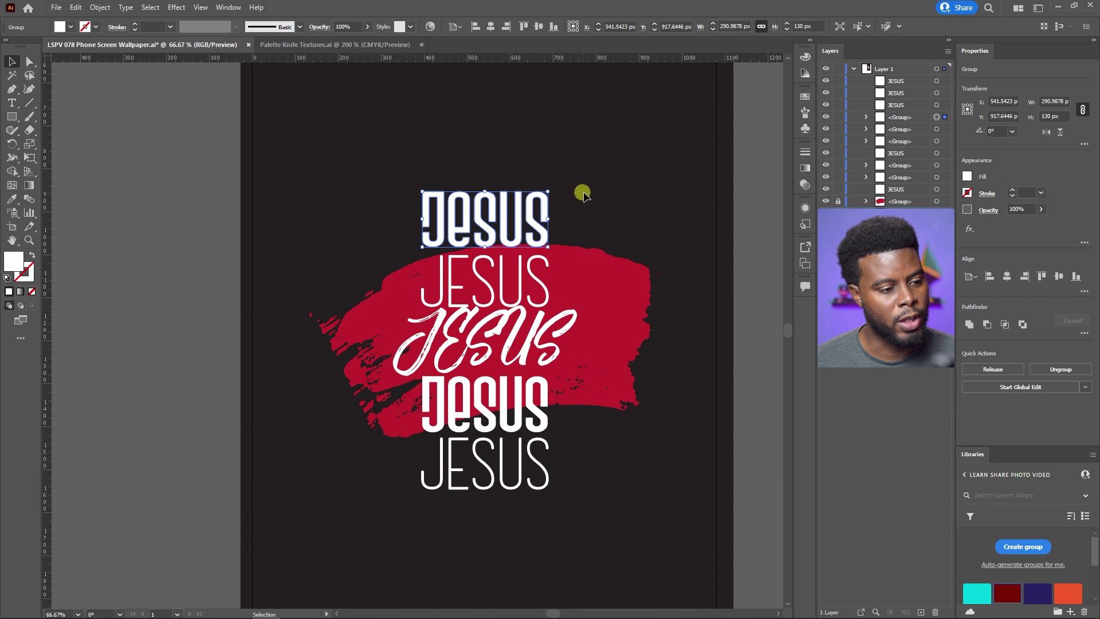
left_click(590, 201)
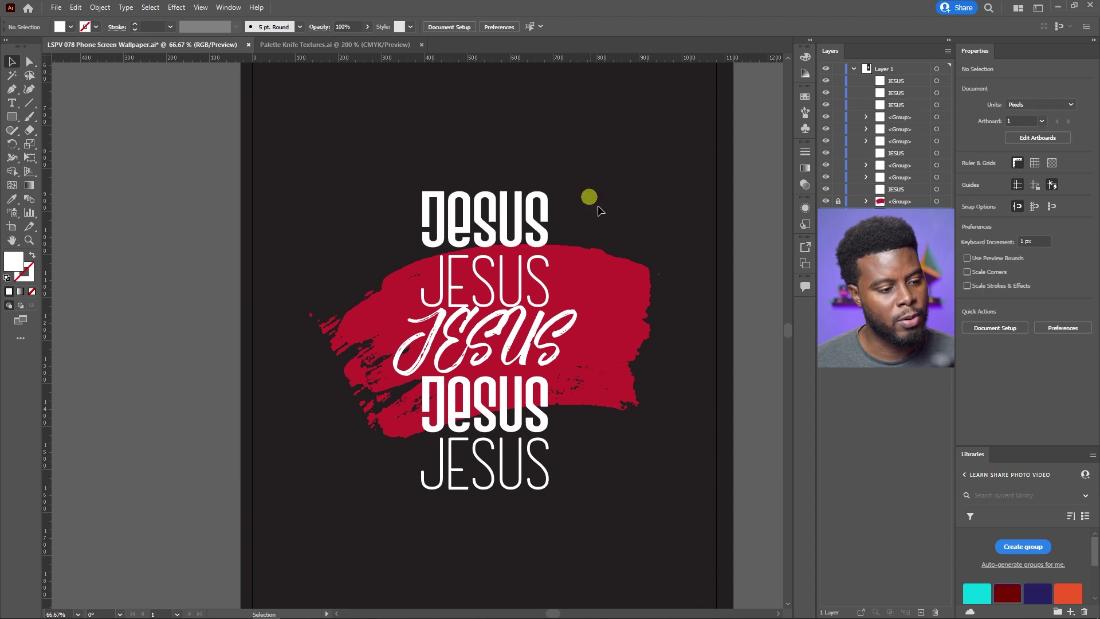
left_click(493, 289)
scroll(491, 289, "up", 1)
left_click(539, 200)
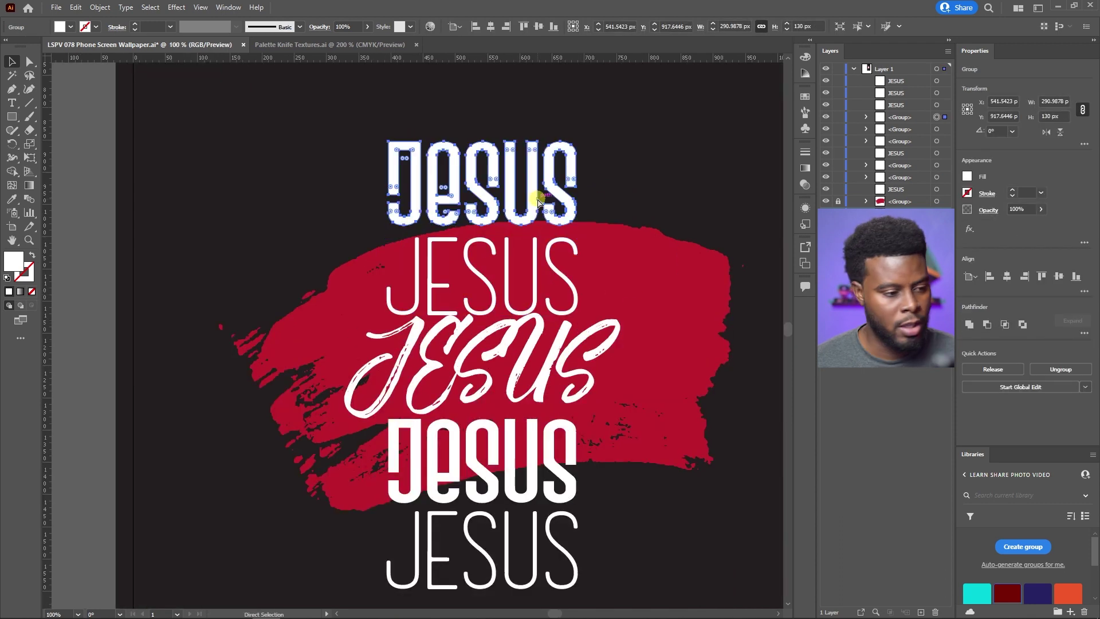
Undo the thin and bold duplicates placed below and above the three-line stack
key("ctrl+z")
key("ctrl+z")
left_click(535, 201)
scroll(534, 202, "down", 1)
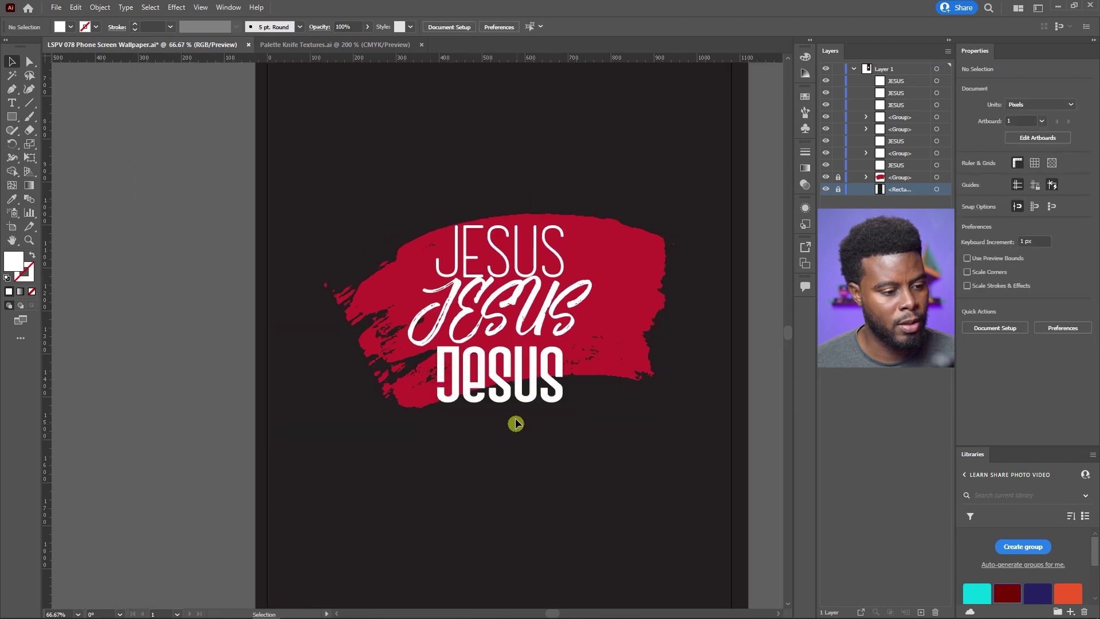
Stack two copies of the bold "JESUS" directly beneath the original, evenly spaced one below the other
left_click(516, 378)
left_click_drag(515, 437, 521, 495)
left_click(599, 388)
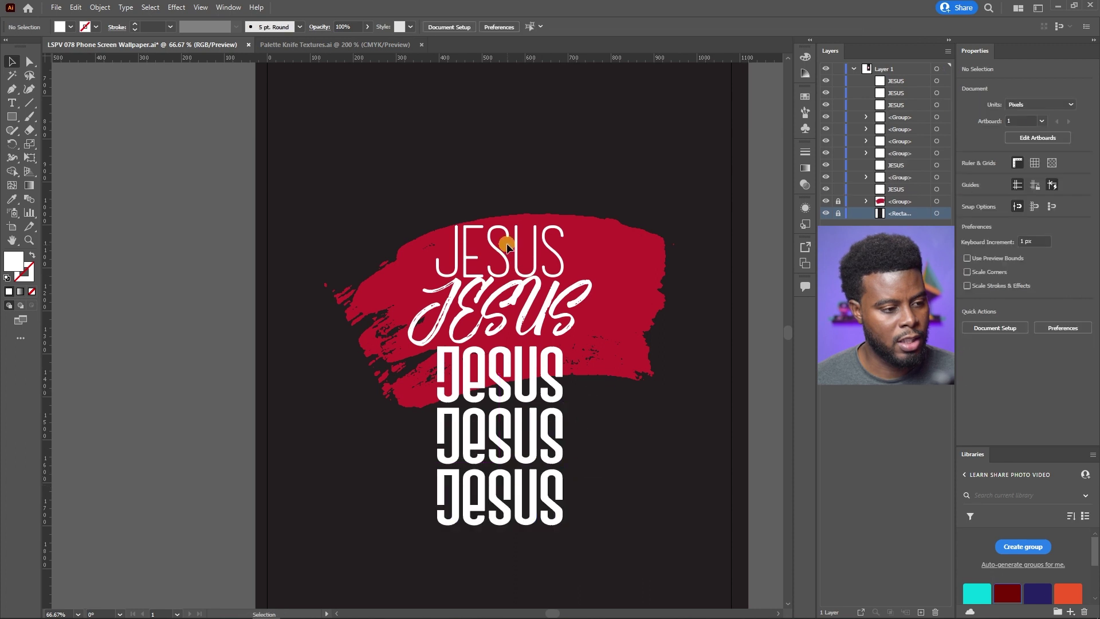
Stack two copies of the thin "JESUS" directly above the original, one above the other
left_click_drag(502, 251, 492, 178)
left_click(491, 178, "shift")
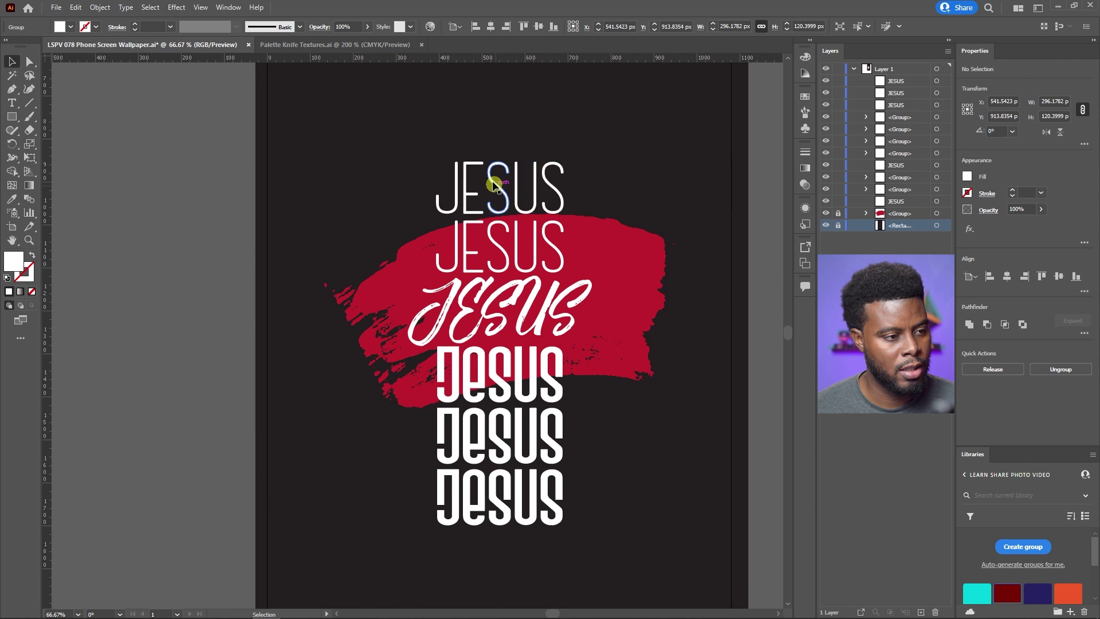
left_click_drag(491, 177, 496, 122)
Select all seven "JESUS" lines on the artboard and distribute their vertical centres evenly
key("ctrl+a")
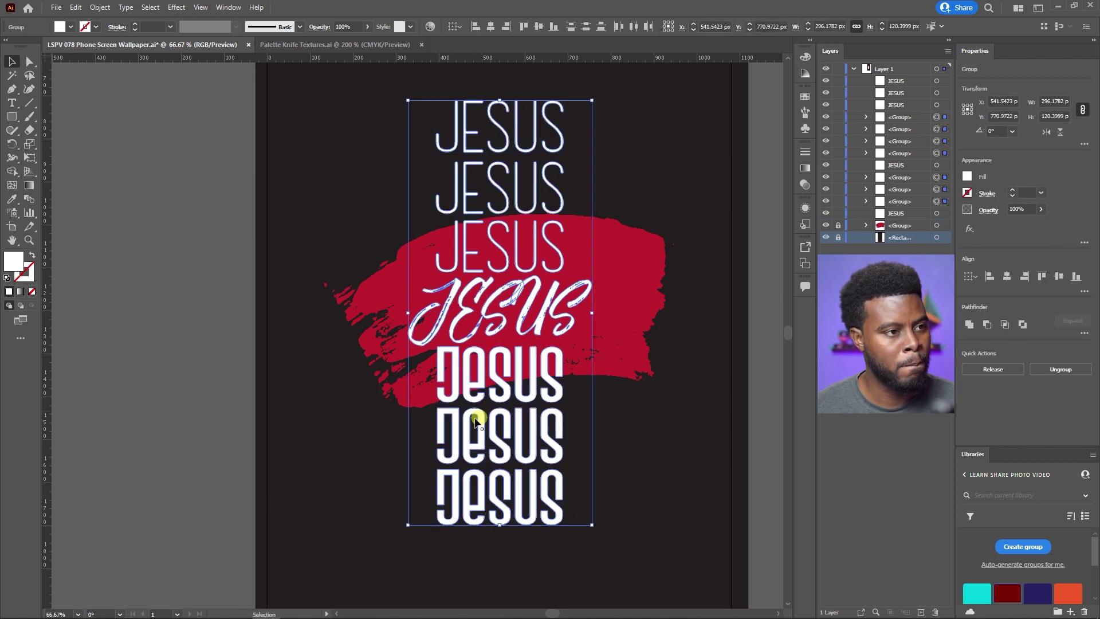
left_click(589, 27)
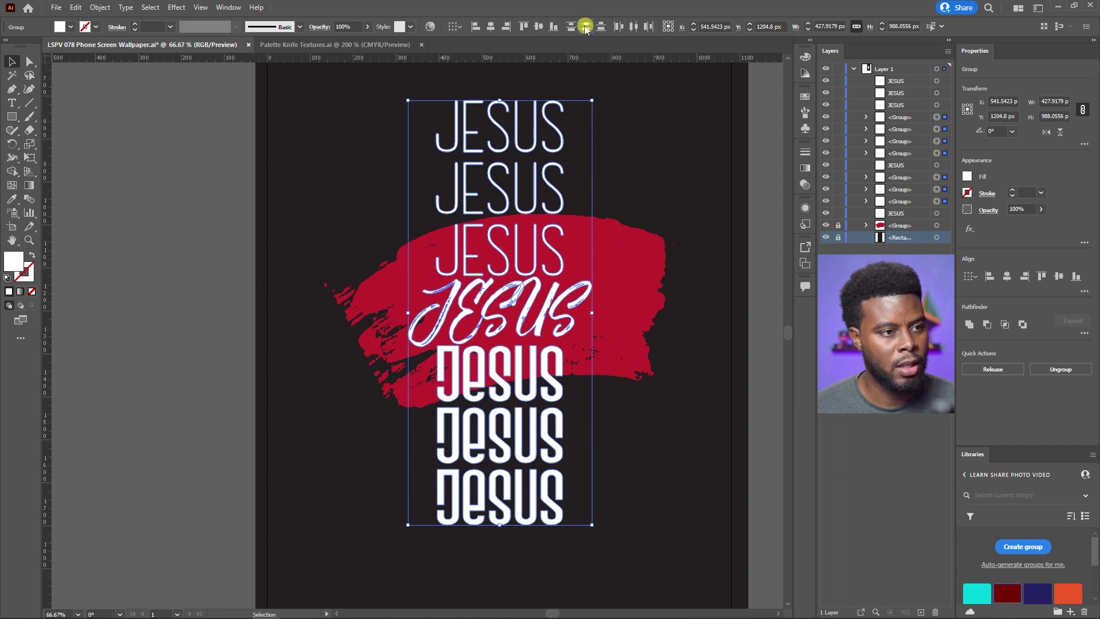
left_click(643, 238)
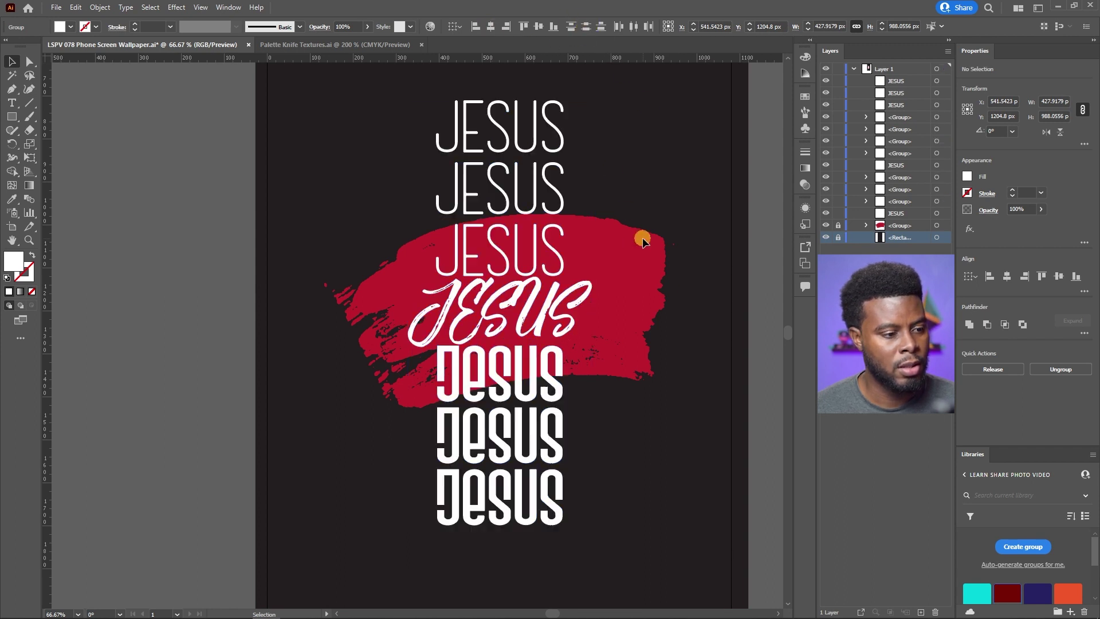
scroll(573, 277, "down", 1)
scroll(580, 279, "up", 1)
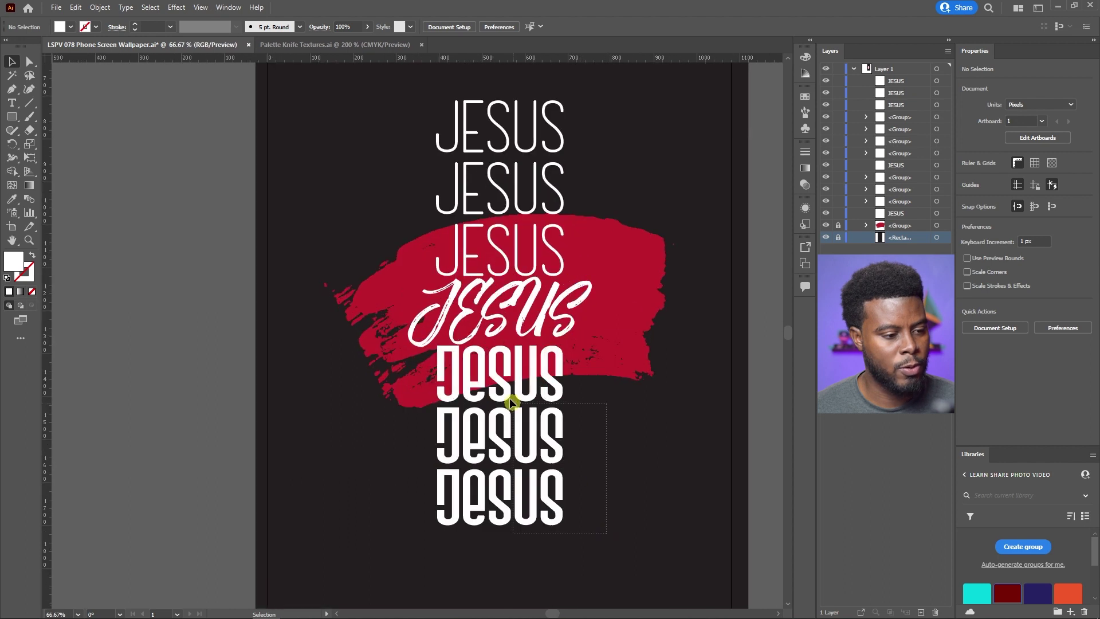
Move the three bold "JESUS" lines down 20 px and the three thin ones up 20 px, away from the script line
left_click(491, 364)
key("shift+Down")
key("shift+Down")
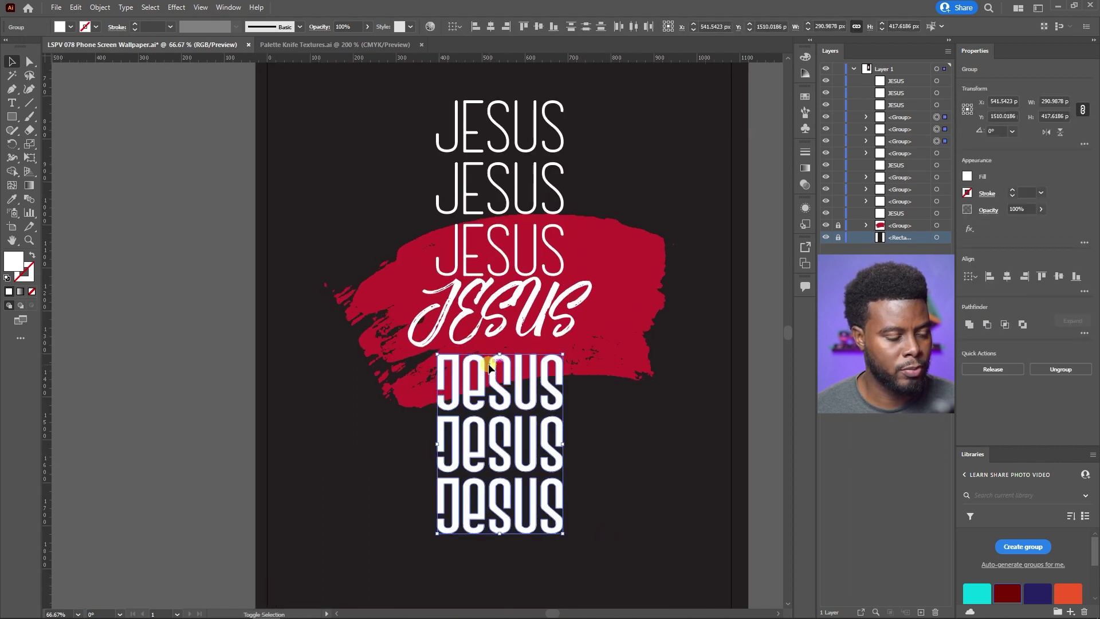
left_click_drag(405, 111, 405, 111)
key("shift+Up")
key("shift+Up")
left_click(659, 216)
Scale the three bold "JESUS" lines down together to about 165 × 237 px
scroll(545, 346, "up", 1)
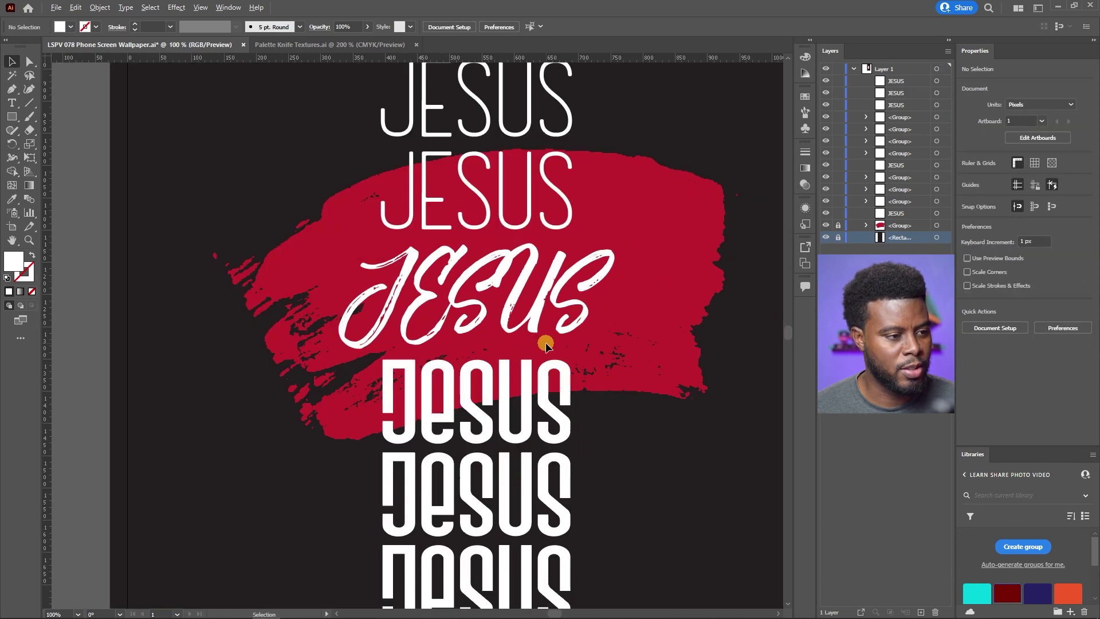
scroll(546, 346, "down", 2)
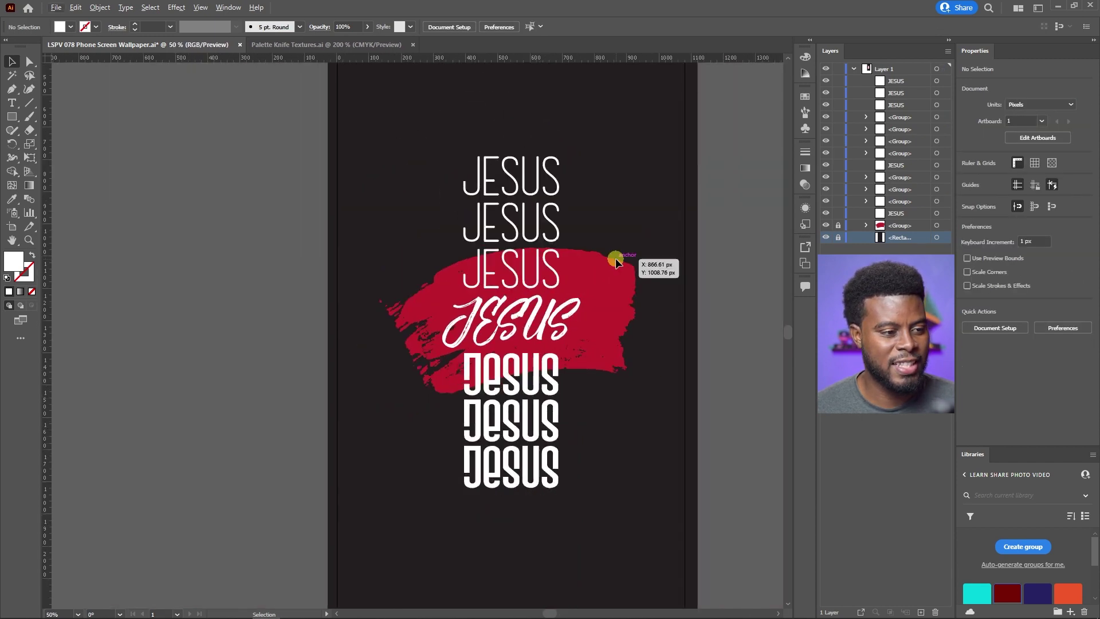
scroll(569, 279, "down", 1)
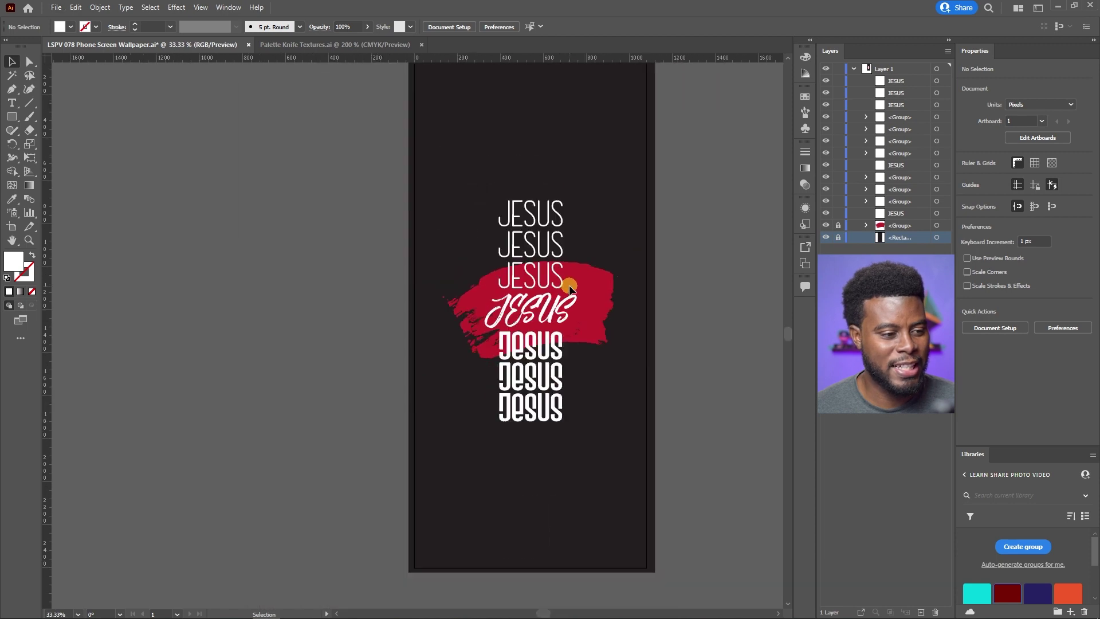
scroll(568, 300, "up", 1)
scroll(568, 300, "down", 2)
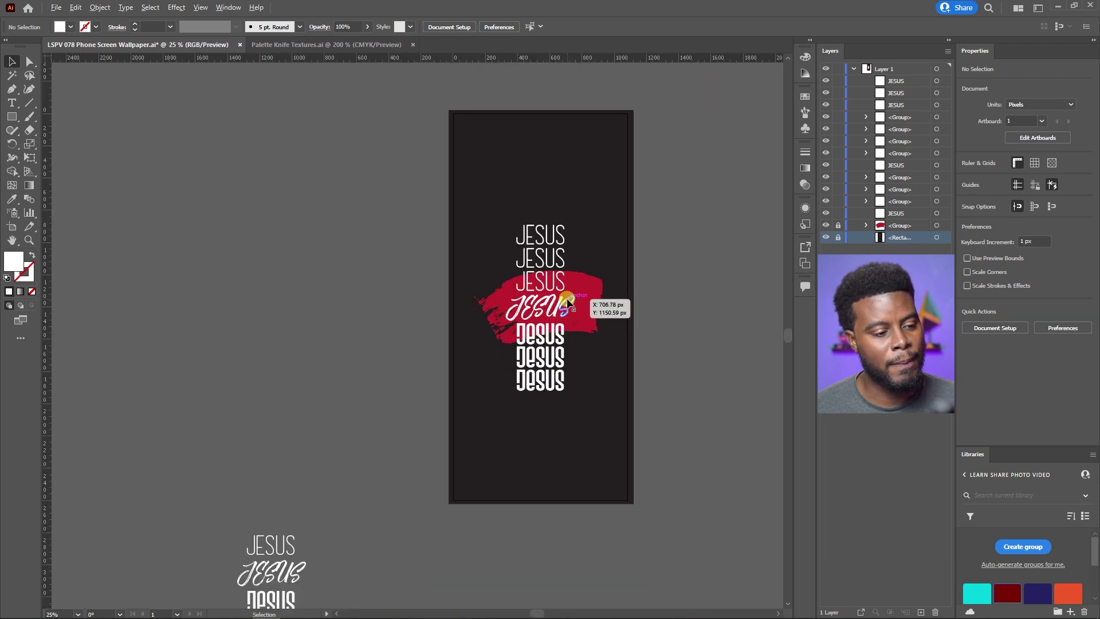
scroll(567, 300, "up", 3)
left_click_drag(430, 379, 502, 495)
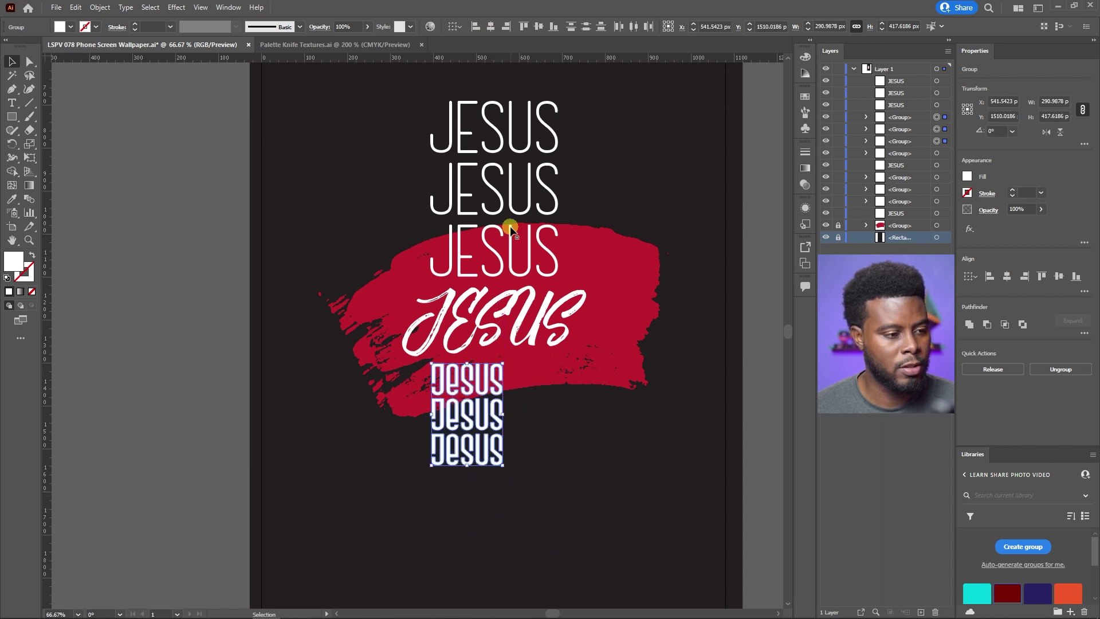
Scale the three thin "JESUS" lines down together to about 148 × 204 px
scroll(510, 228, "up", 2)
left_click(473, 272)
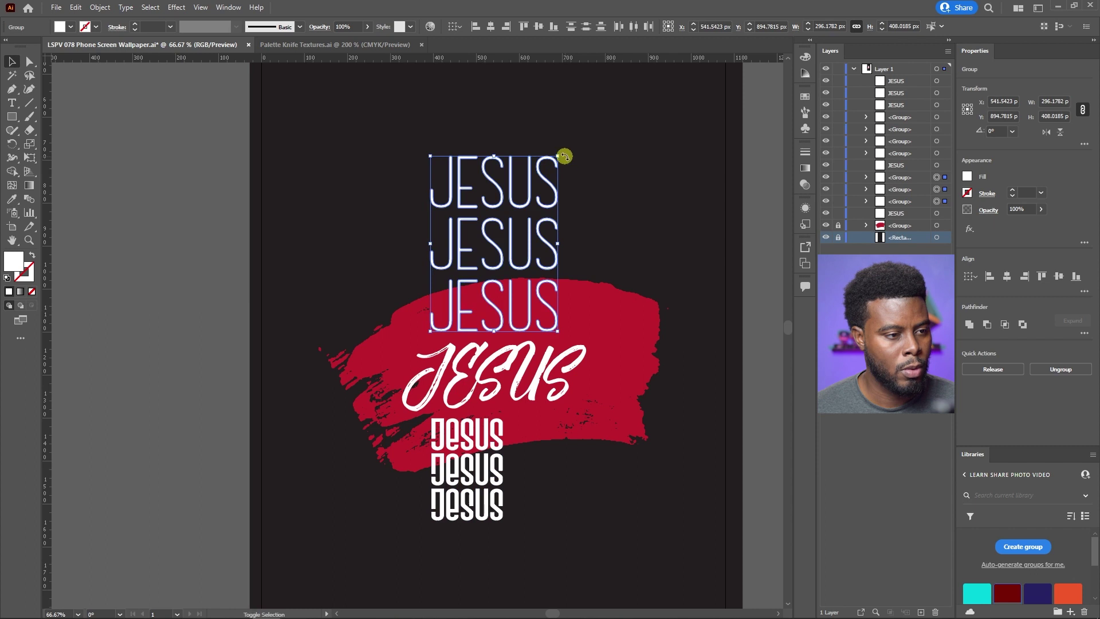
left_click_drag(561, 156, 495, 244)
key("ctrl+equal")
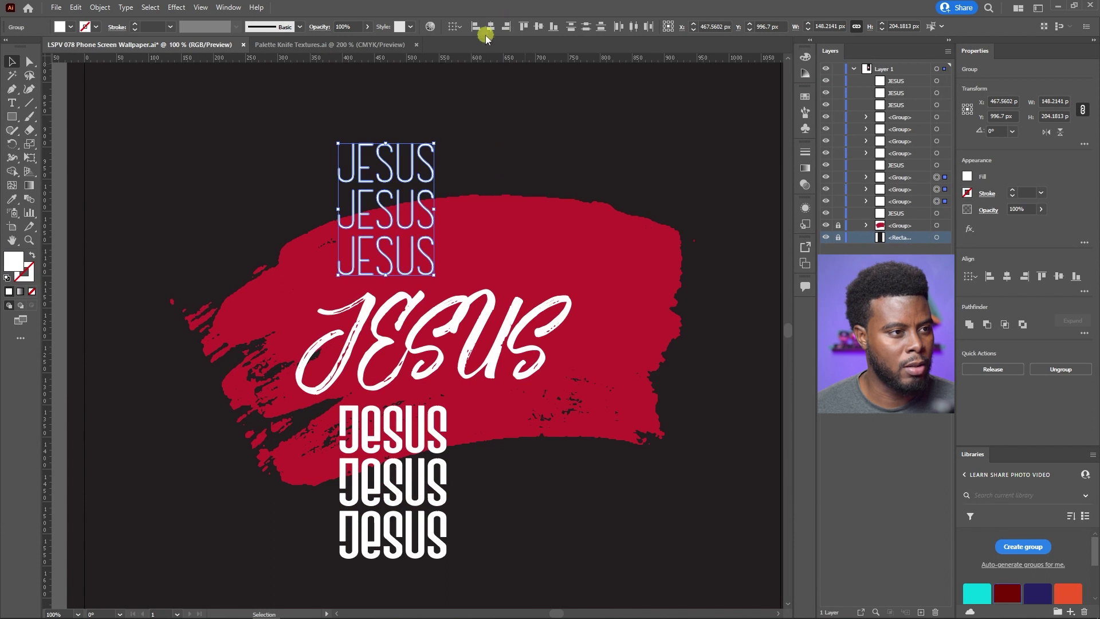
Set alignment to the artboard and centre the thin lines, then the bold lines, horizontally on it
left_click(458, 26)
left_click(476, 57)
left_click(490, 27)
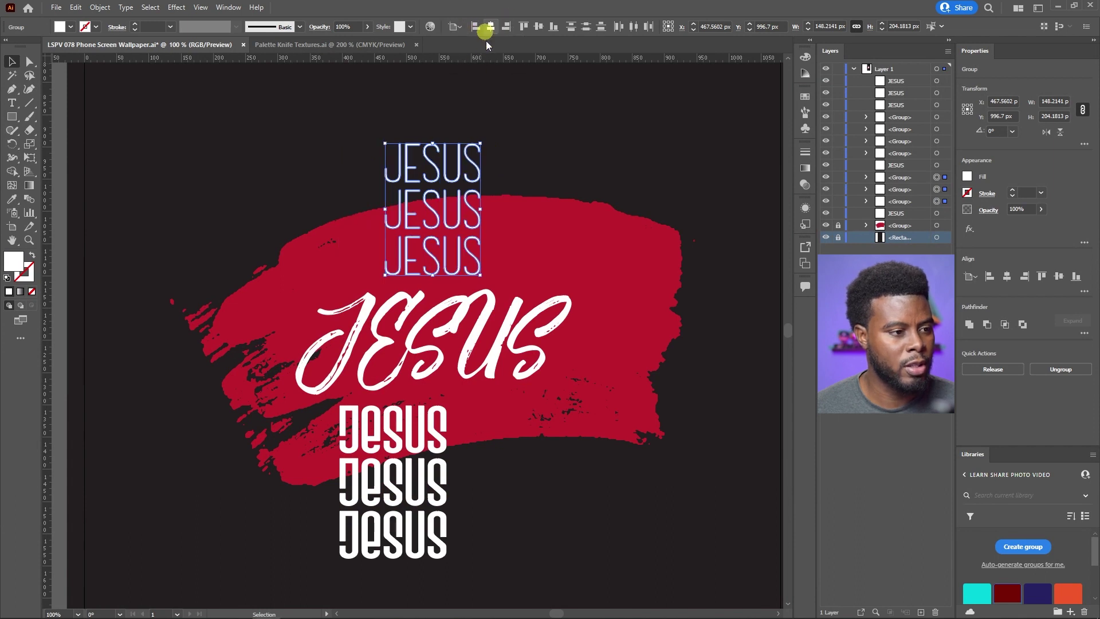
left_click(438, 455)
left_click(347, 447)
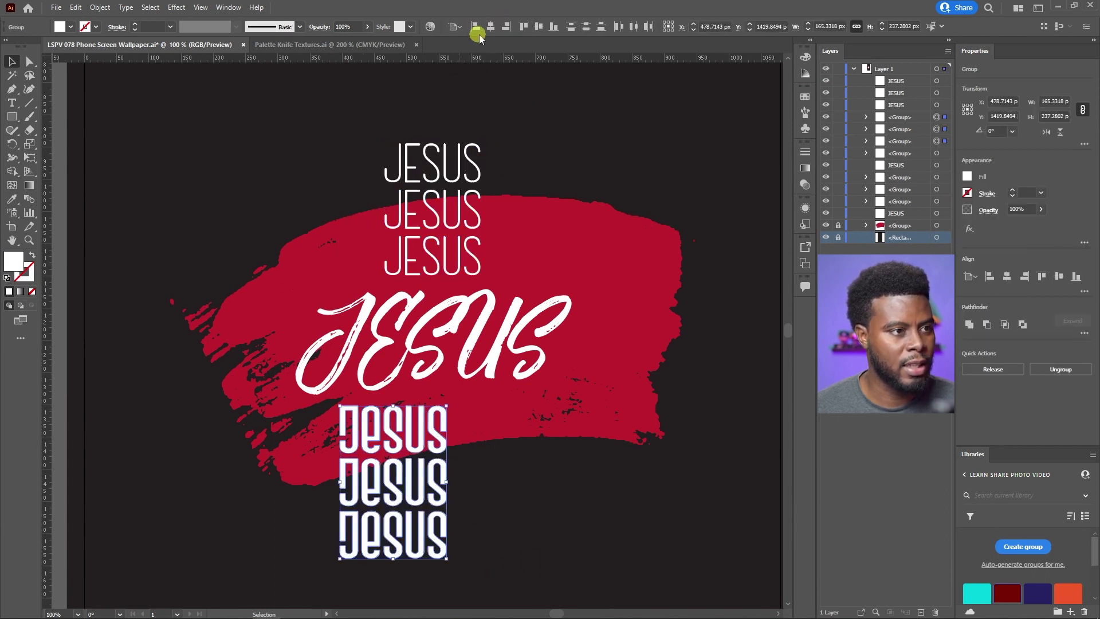
left_click(490, 27)
left_click(474, 263)
left_click(467, 418)
left_click(418, 253)
left_click(563, 225)
Move the three bold "JESUS" lines up against the lower edge of the script line
scroll(440, 338, "up", 1)
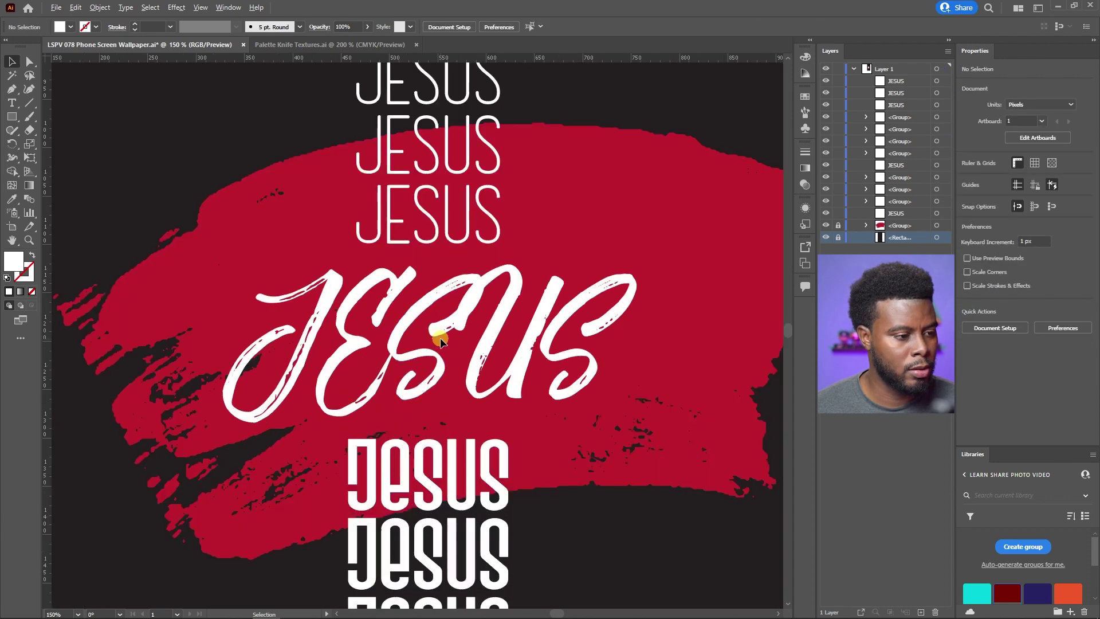
scroll(440, 338, "down", 2)
scroll(451, 494, "up", 3)
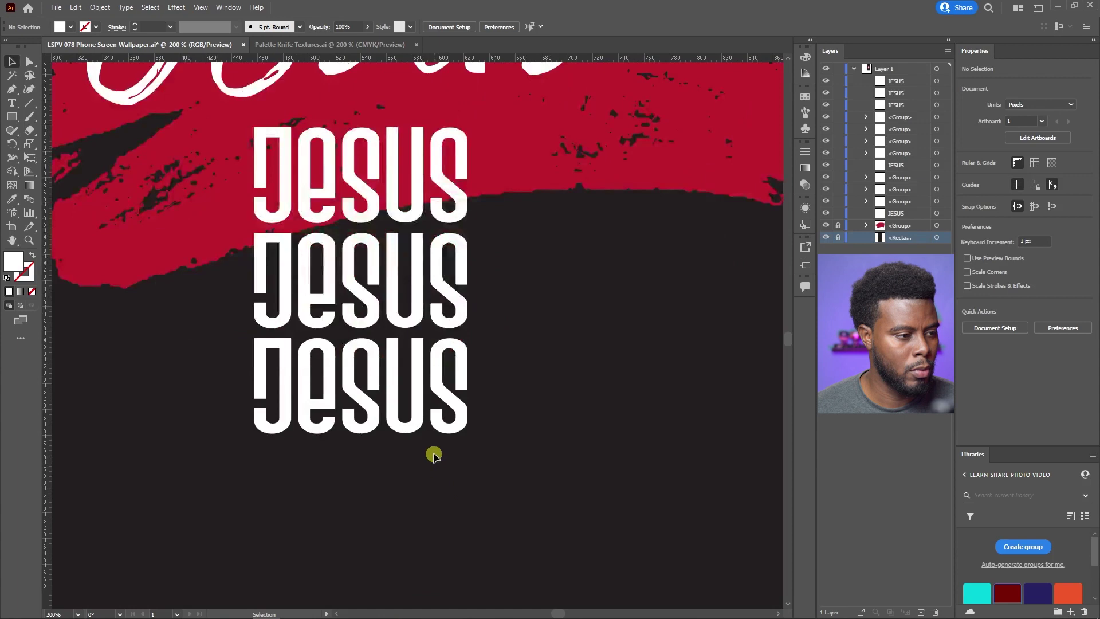
scroll(433, 455, "down", 1)
scroll(430, 449, "up", 2)
scroll(425, 454, "left", 2)
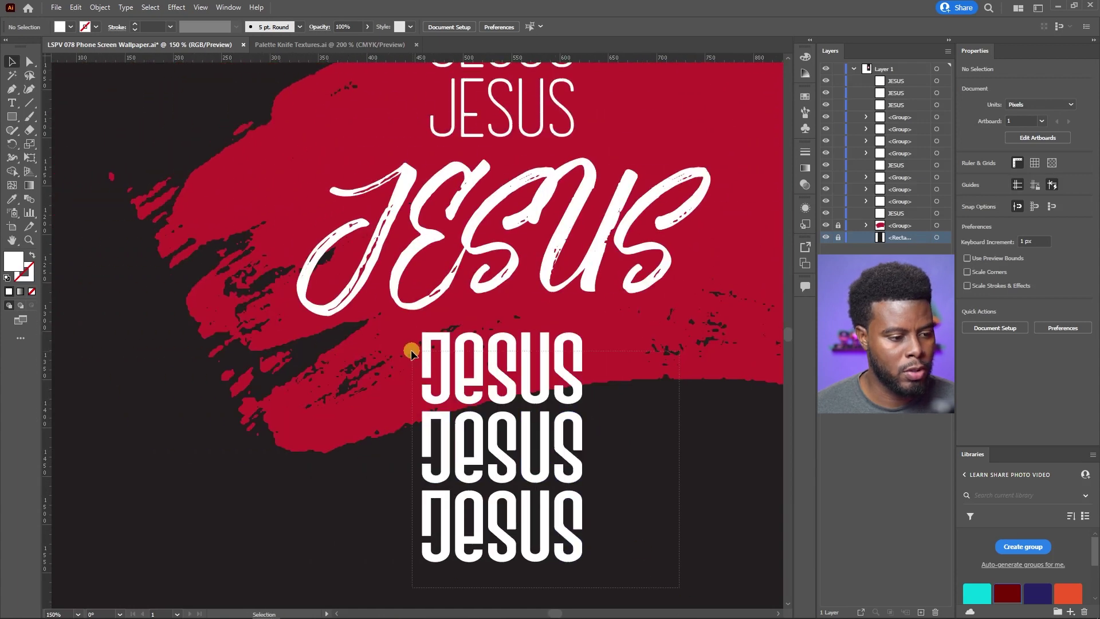
left_click_drag(412, 352, 411, 352)
left_click_drag(489, 355, 483, 335)
Add horizontal guides along the lower and upper edges of the script "JESUS"
left_click_drag(437, 57, 410, 318)
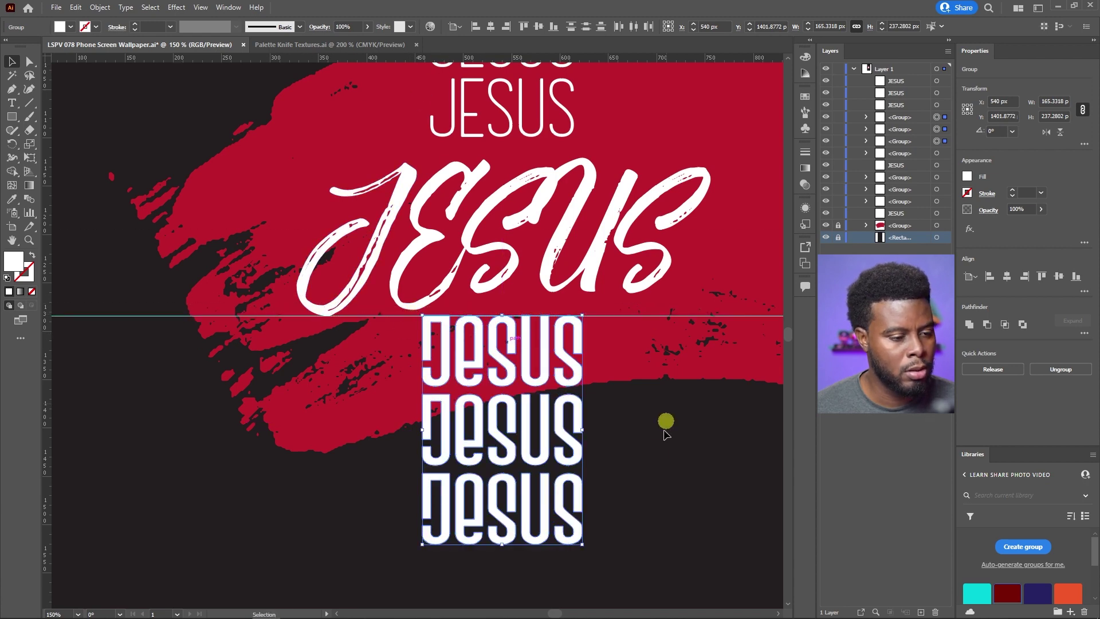
left_click(705, 425)
left_click_drag(526, 147, 525, 158)
Move the lowest thin "JESUS" straight down until it rests on the upper guide
scroll(573, 206, "up", 4)
left_click(518, 212)
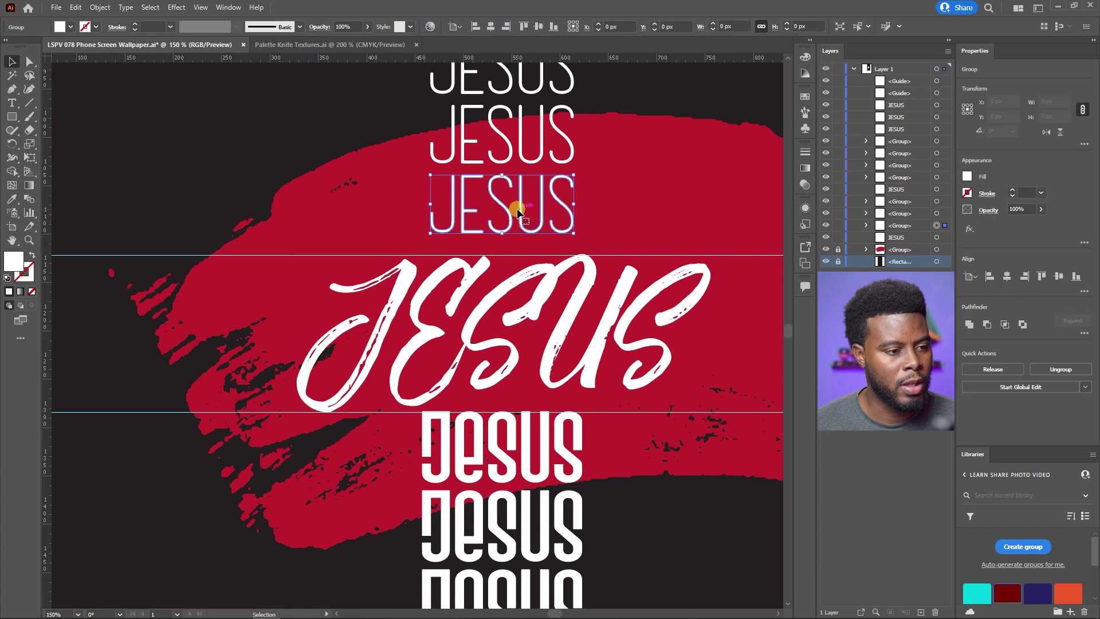
left_click_drag(518, 212, 518, 234)
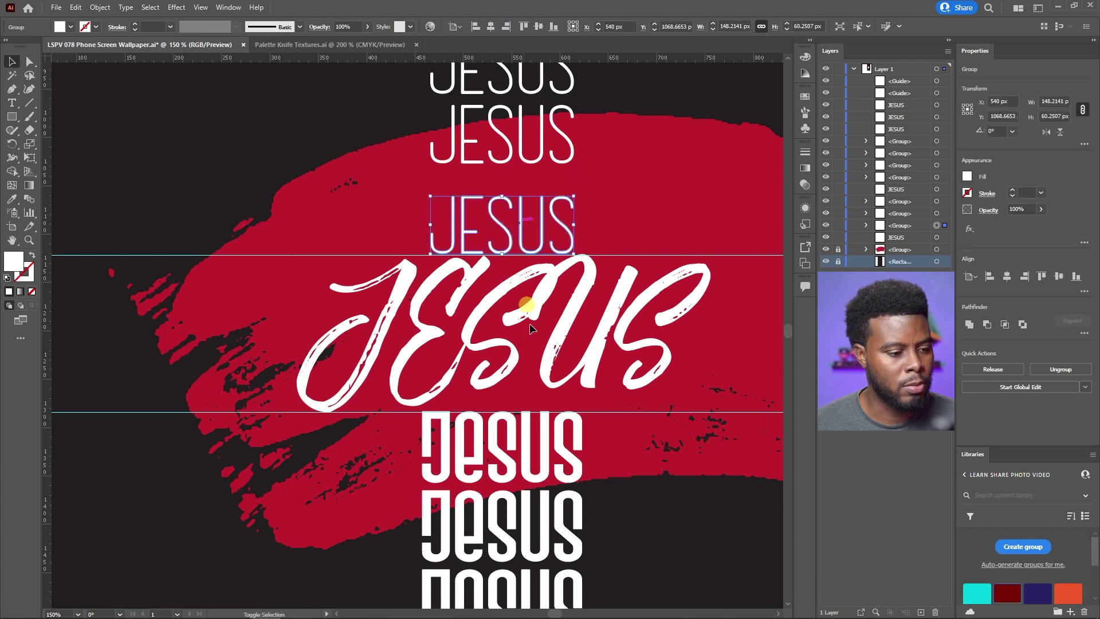
Place the first bold "JESUS" against the lower guide and recentre it horizontally on the artboard
scroll(541, 355, "down", 2)
mouse_move(494, 371)
left_mouse_down()
mouse_move(496, 385)
mouse_move(493, 373)
left_mouse_up()
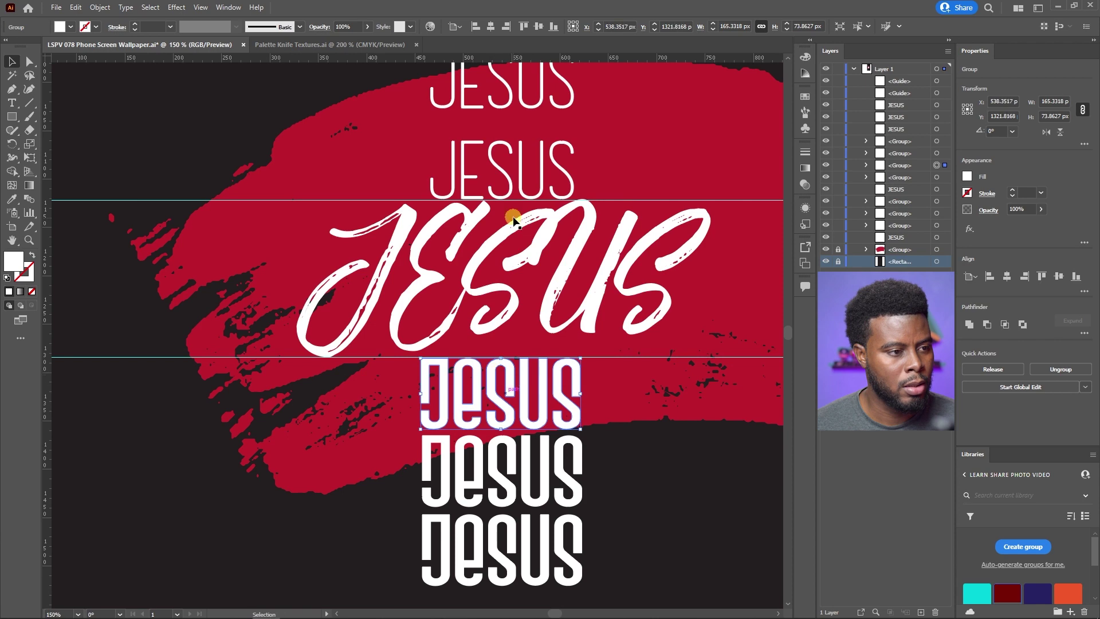
left_click(491, 26)
left_click(510, 143)
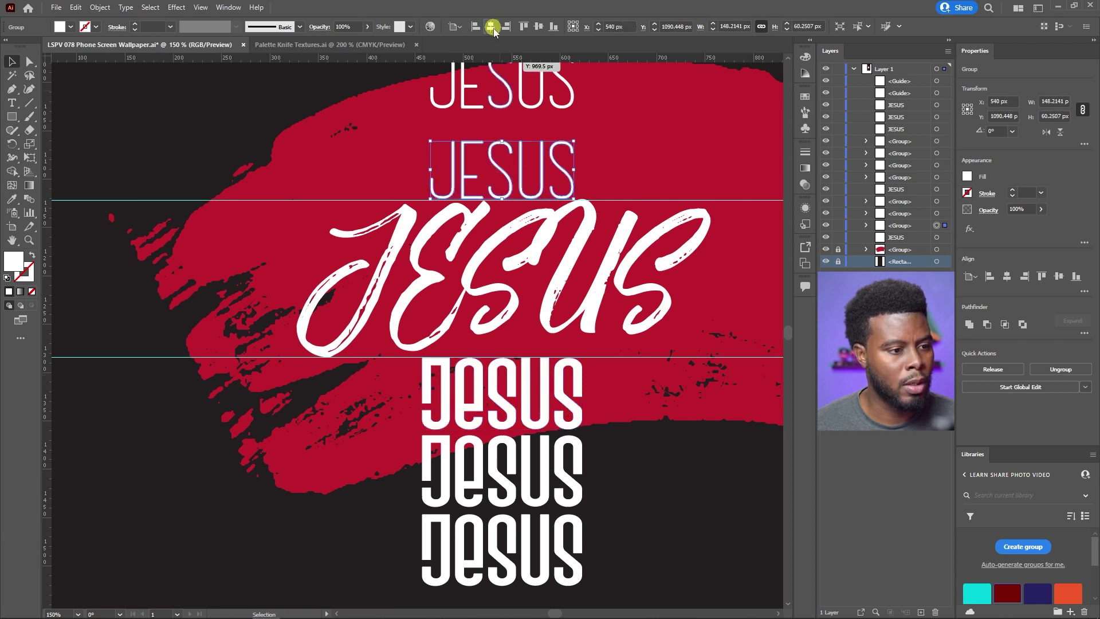
Move the second and third bold "JESUS" lines up so each touches the line above it
scroll(619, 476, "down", 3)
left_click(524, 393)
left_click_drag(526, 395, 526, 390)
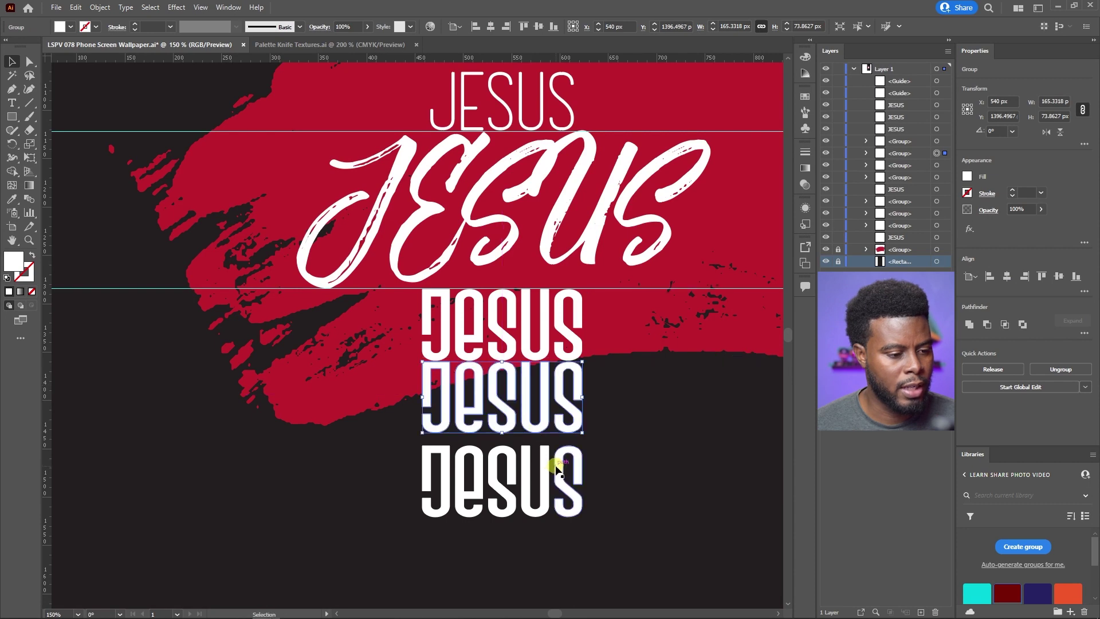
left_click_drag(547, 467, 545, 456)
left_click(695, 435)
Move the middle and top thin "JESUS" lines down so each touches the line below it
scroll(540, 177, "up", 5)
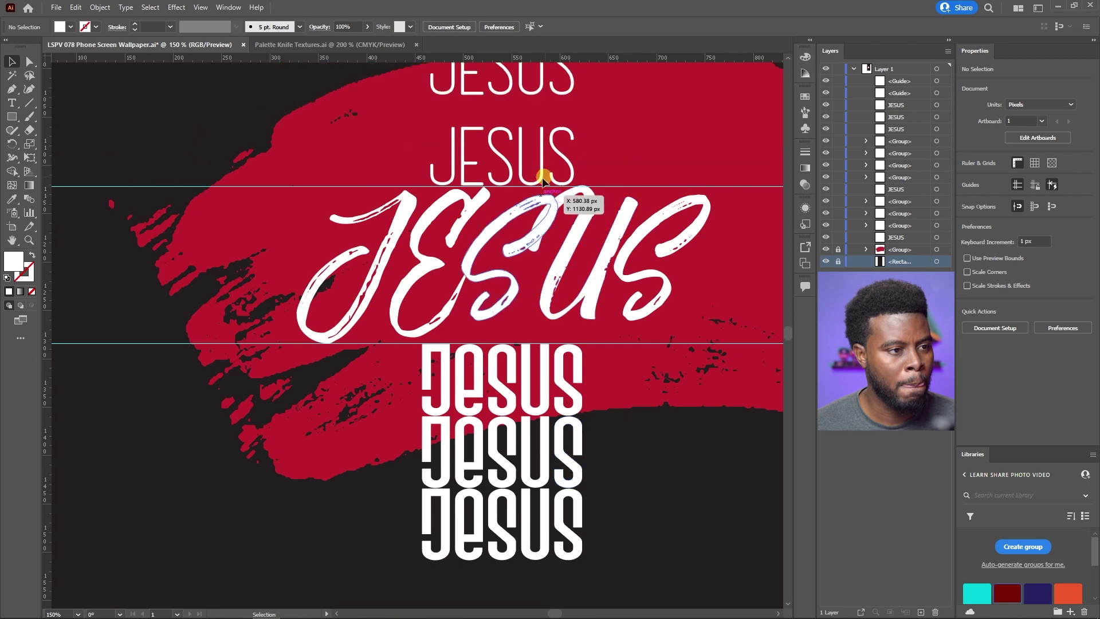
left_click_drag(541, 186, 539, 223)
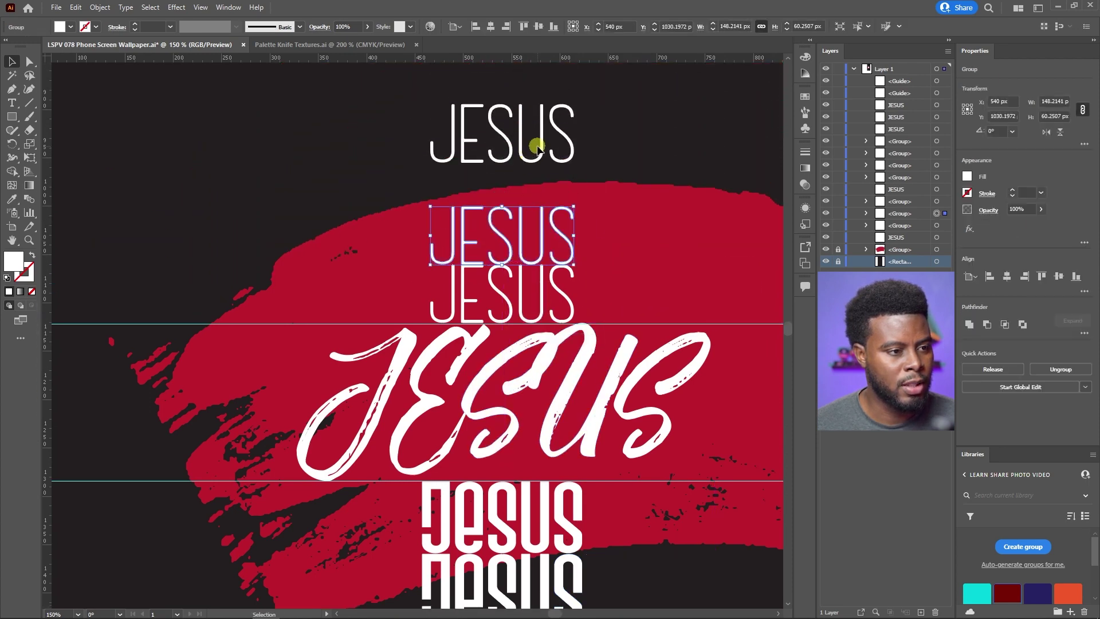
left_click_drag(540, 152, 542, 186)
Select all six thin and bold "JESUS" lines and centre them horizontally on the artboard
scroll(542, 184, "down", 2)
left_click(500, 240, "shift")
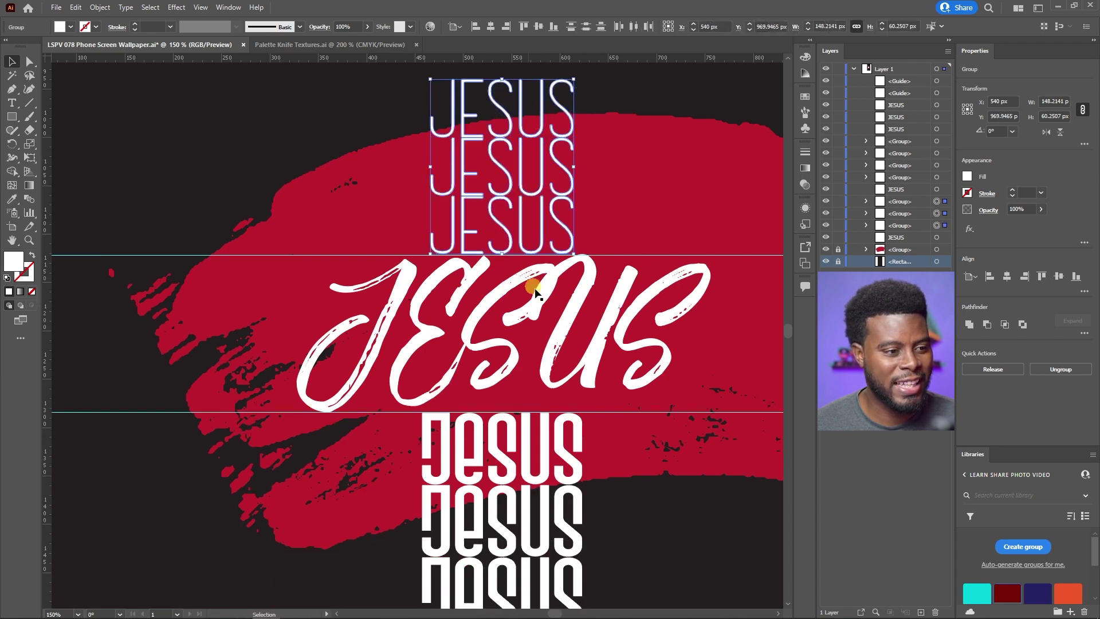
scroll(581, 486, "down", 2)
left_click_drag(410, 387, 411, 387)
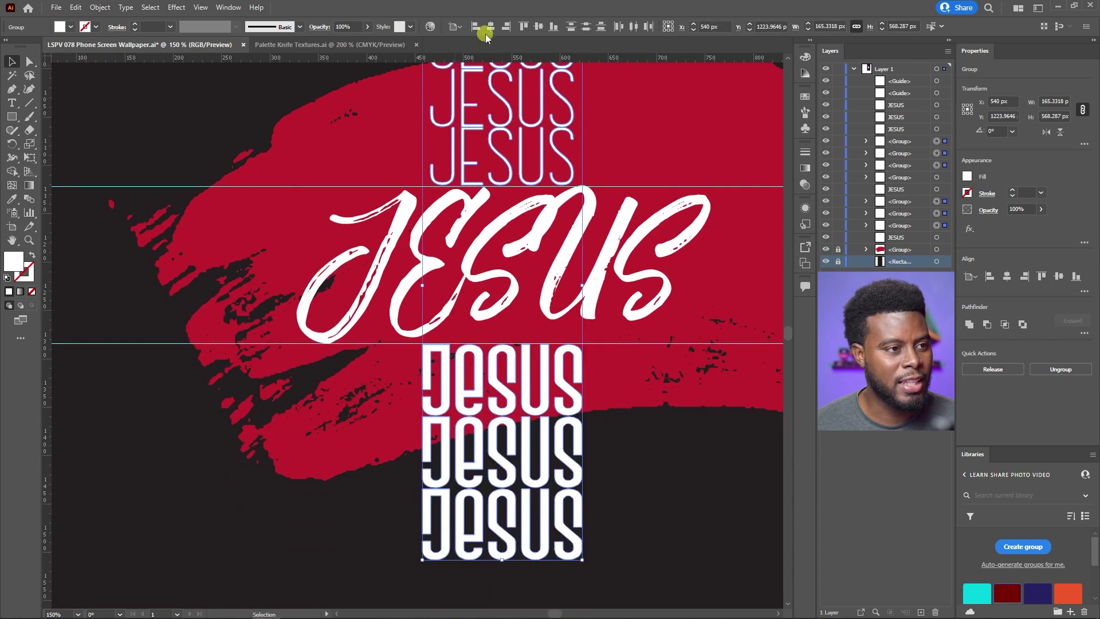
left_click(630, 441)
Centre the script "JESUS" horizontally on the artboard
key("ctrl+minus")
key("ctrl+minus")
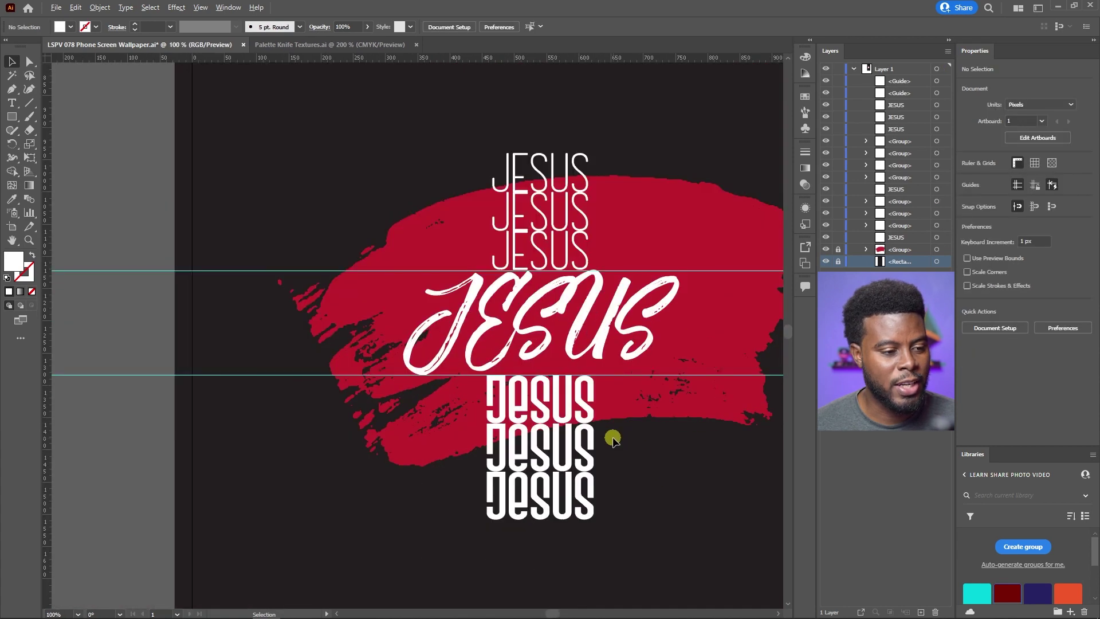
key("ctrl+plus")
scroll(606, 427, "right", 3)
left_click(469, 275)
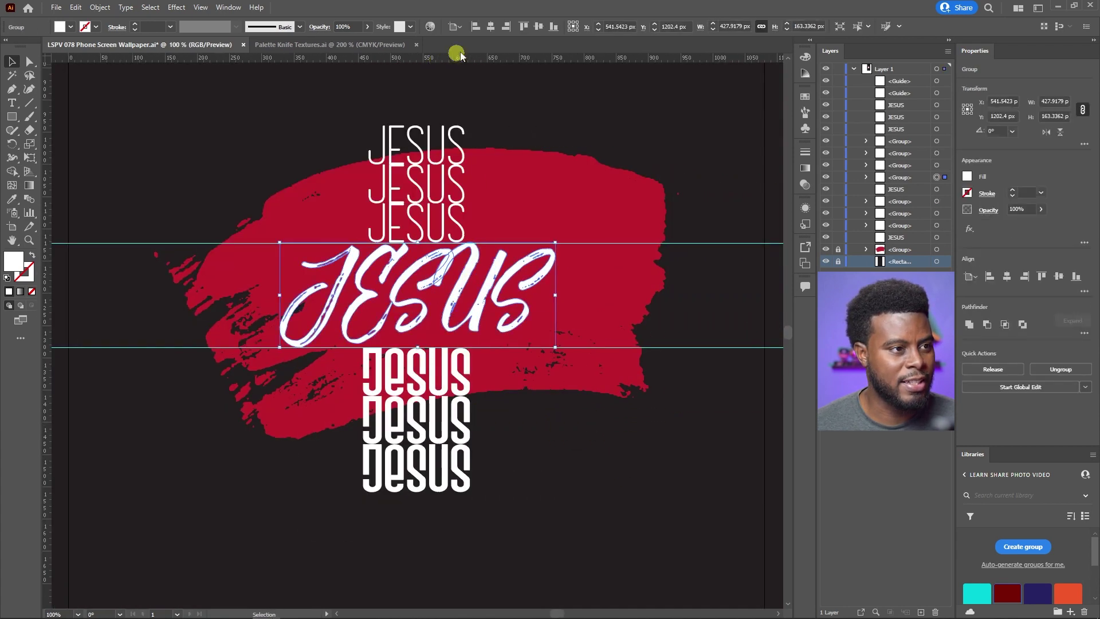
left_click(493, 27)
scroll(518, 442, "left", 1)
left_click(591, 439)
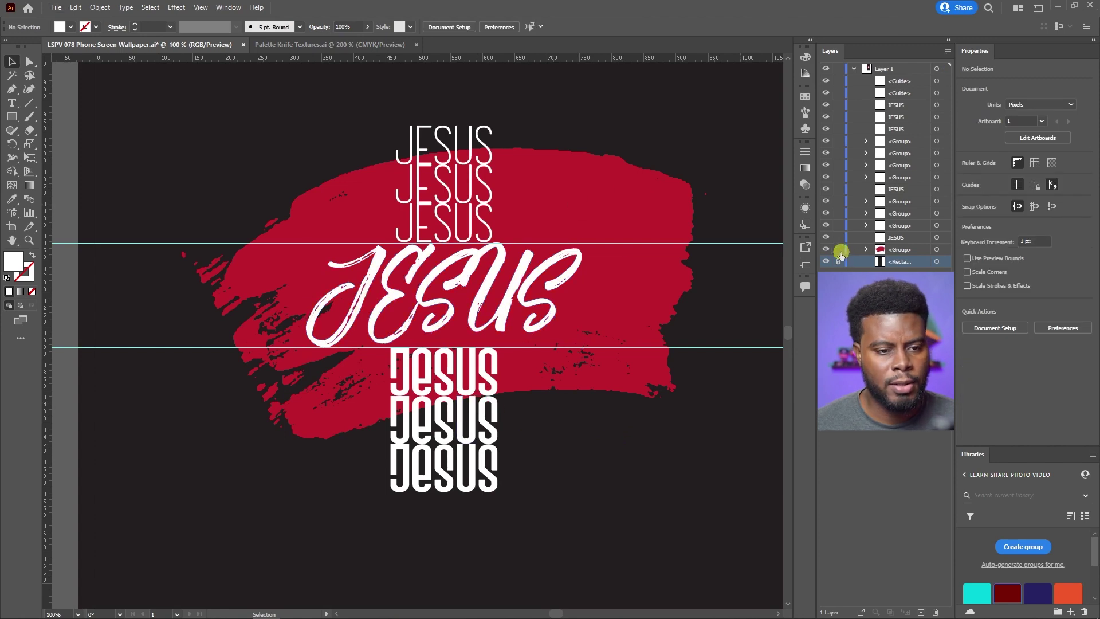
Unlock the red brush stroke and scale it down from its centre to about three quarters of its size
left_click(663, 184)
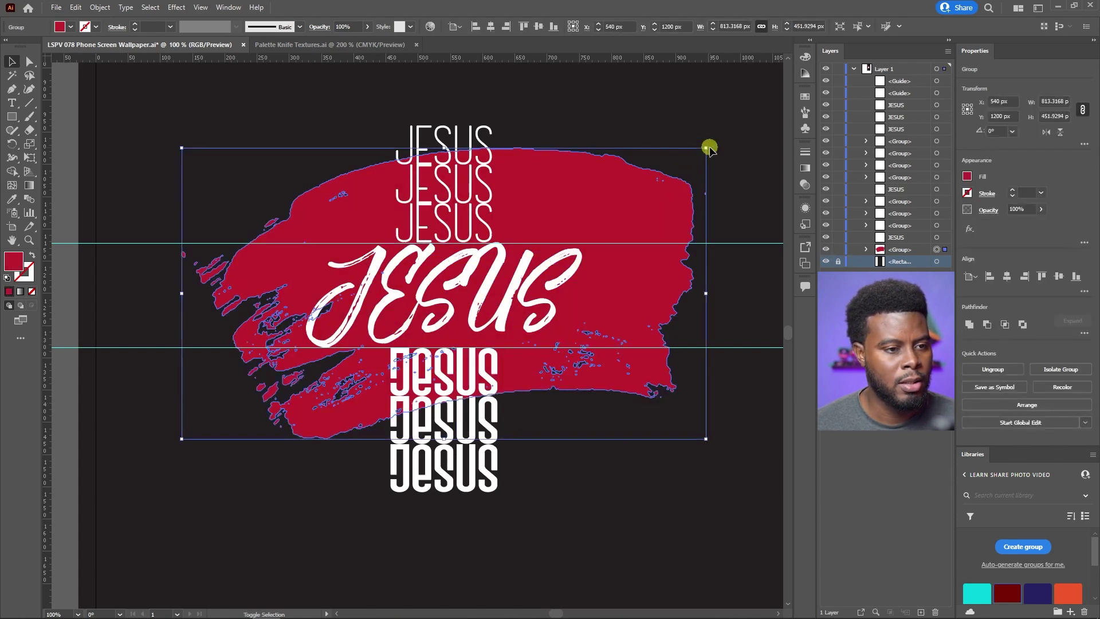
mouse_move(706, 147)
left_mouse_down()
mouse_move(681, 167)
mouse_move(609, 182)
mouse_move(637, 170)
left_mouse_up()
left_click(637, 170)
Move the lower two bold "JESUS" lines down 10 px and the lowest one a further 10 px
scroll(512, 153, "up", 3)
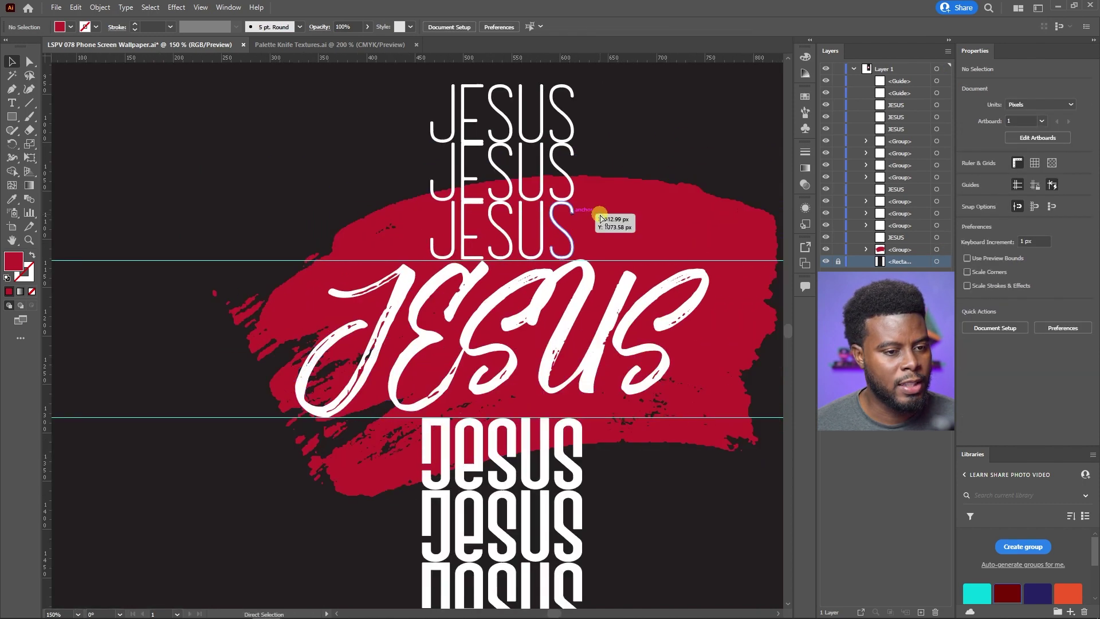
scroll(422, 184, "down", 1)
scroll(453, 146, "up", 2)
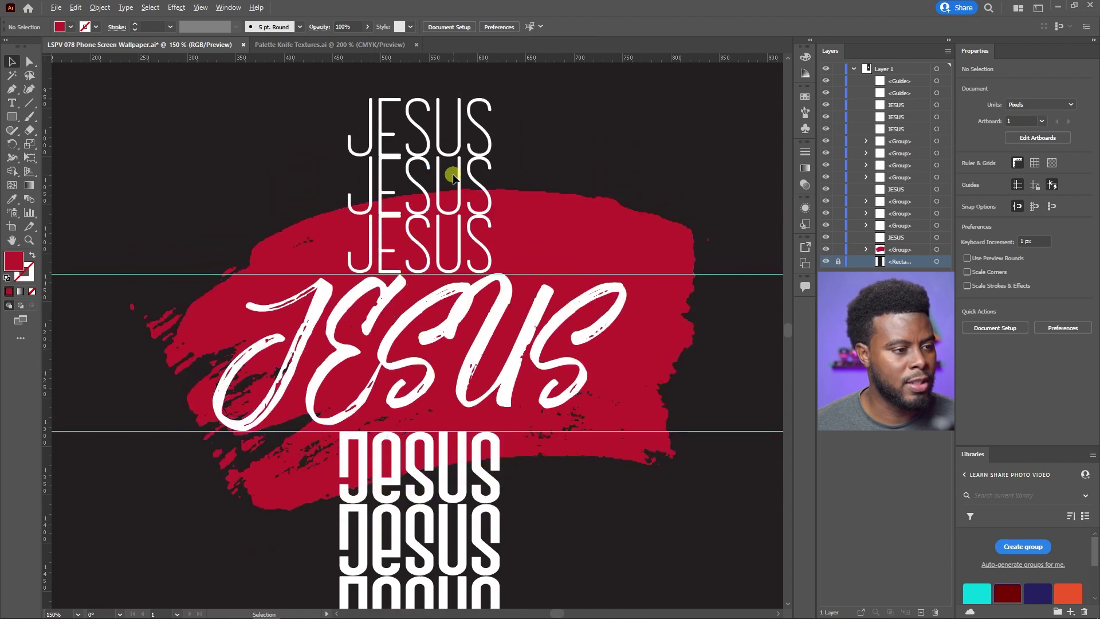
scroll(453, 176, "down", 1)
scroll(439, 299, "down", 2)
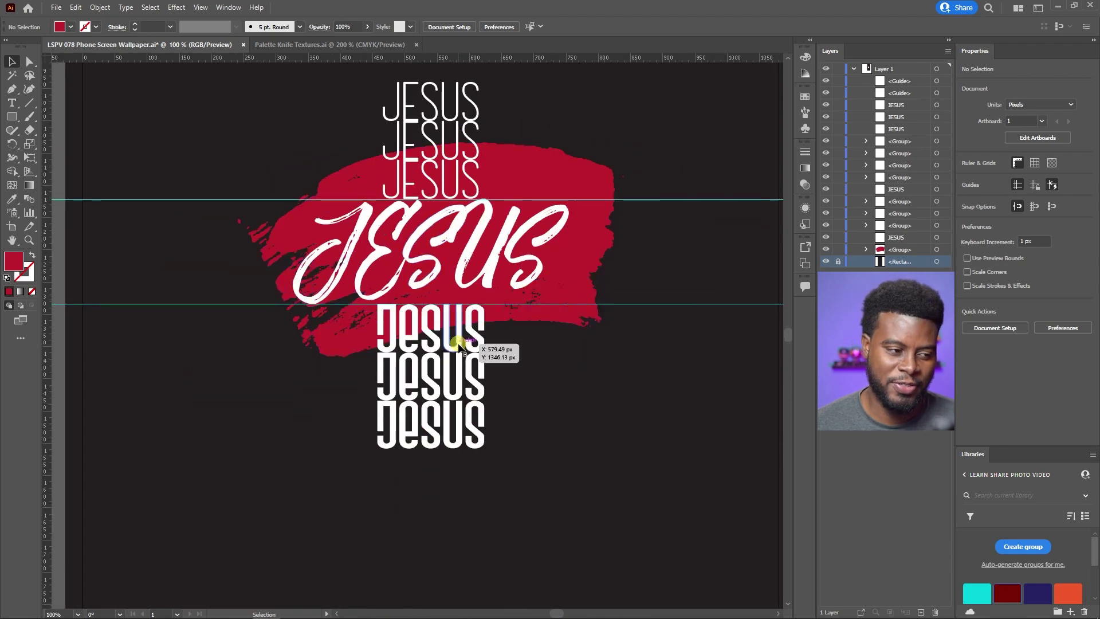
left_click(483, 362)
left_click(457, 417, "shift")
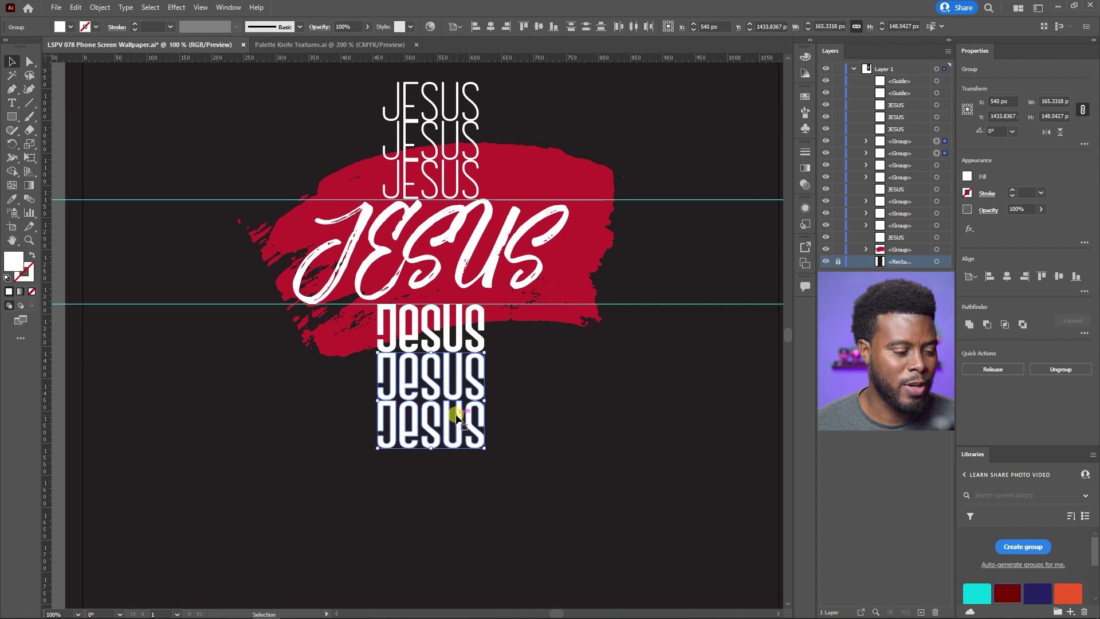
scroll(457, 417, "up", 4)
key("shift+Down")
key("shift+Down")
key("shift+Up")
left_click(519, 398)
key("shift+Down")
Move the upper two thin "JESUS" lines up 10 px and the topmost one a further 10 px
scroll(519, 399, "up", 3)
scroll(520, 400, "up", 12)
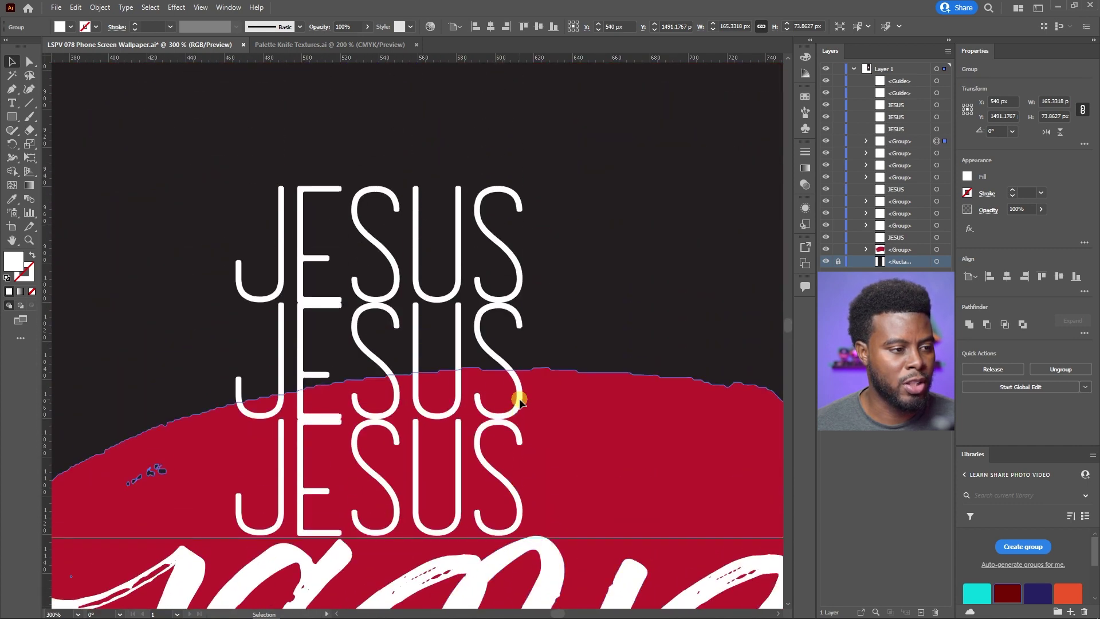
left_click_drag(594, 212, 412, 359)
key("shift+Up")
left_click_drag(607, 250, 193, 197)
key("shift+Up")
left_click(687, 310)
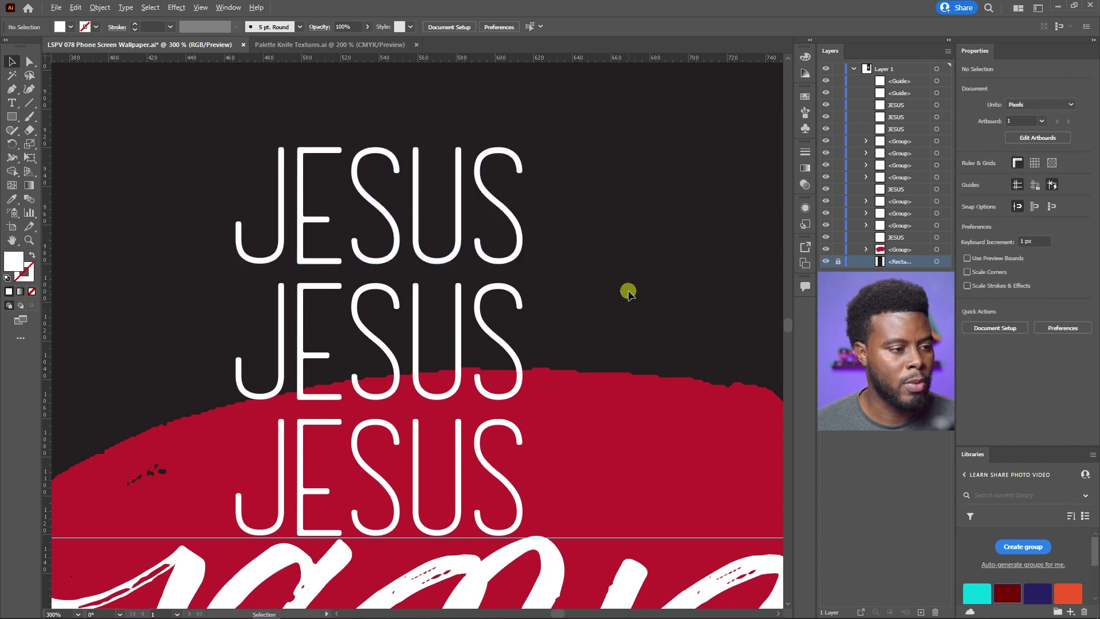
Move the three thin "JESUS" lines together up 10 px, away from the script line
scroll(627, 287, "down", 5)
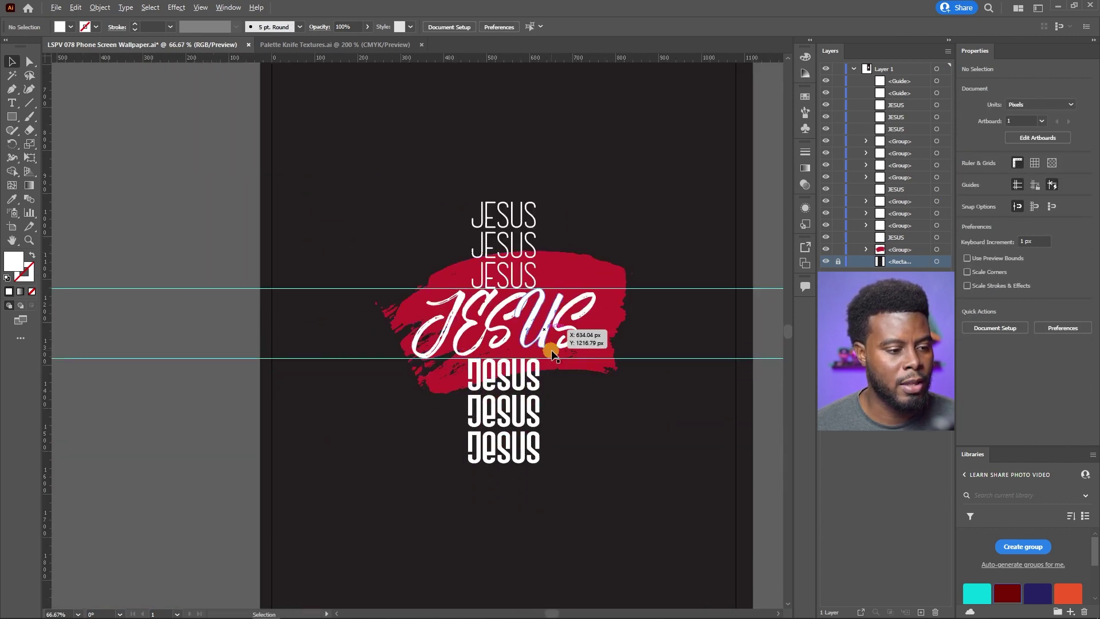
left_click_drag(573, 461, 463, 373)
mouse_move(568, 174)
left_mouse_down()
mouse_move(570, 207)
mouse_move(501, 244)
mouse_move(484, 267)
left_mouse_up()
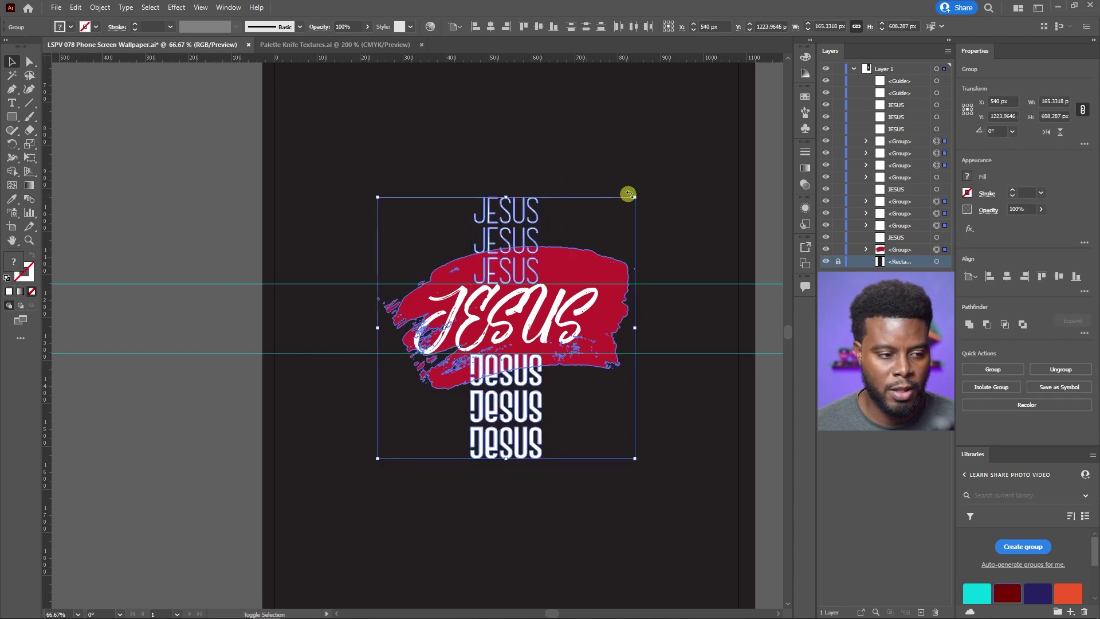
left_click_drag(576, 493, 571, 472)
left_click_drag(514, 382, 514, 384)
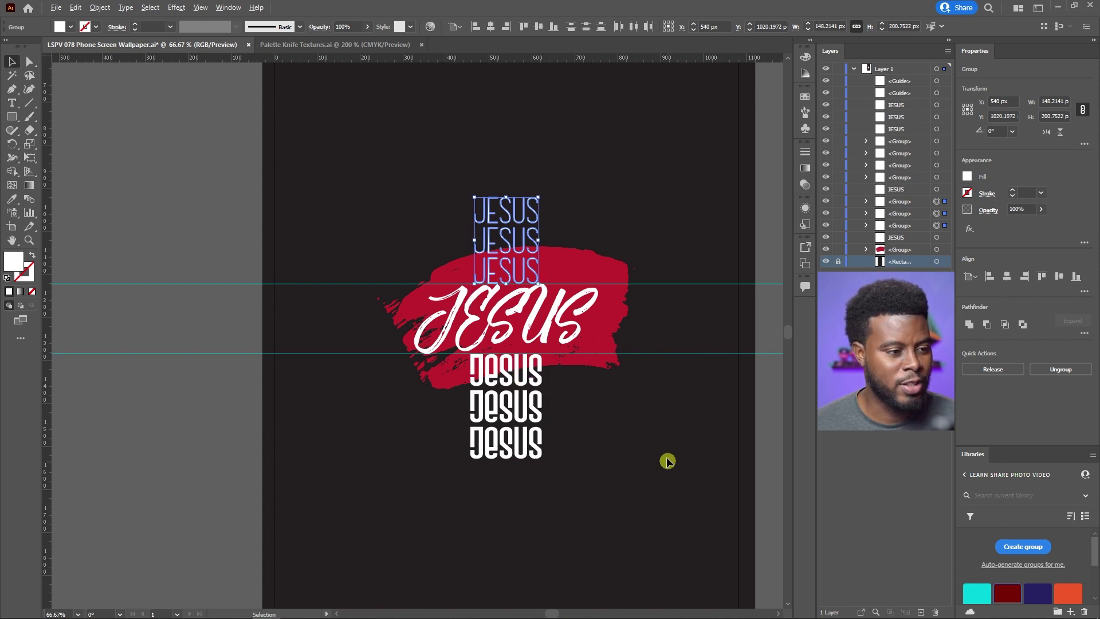
scroll(560, 356, "up", 1)
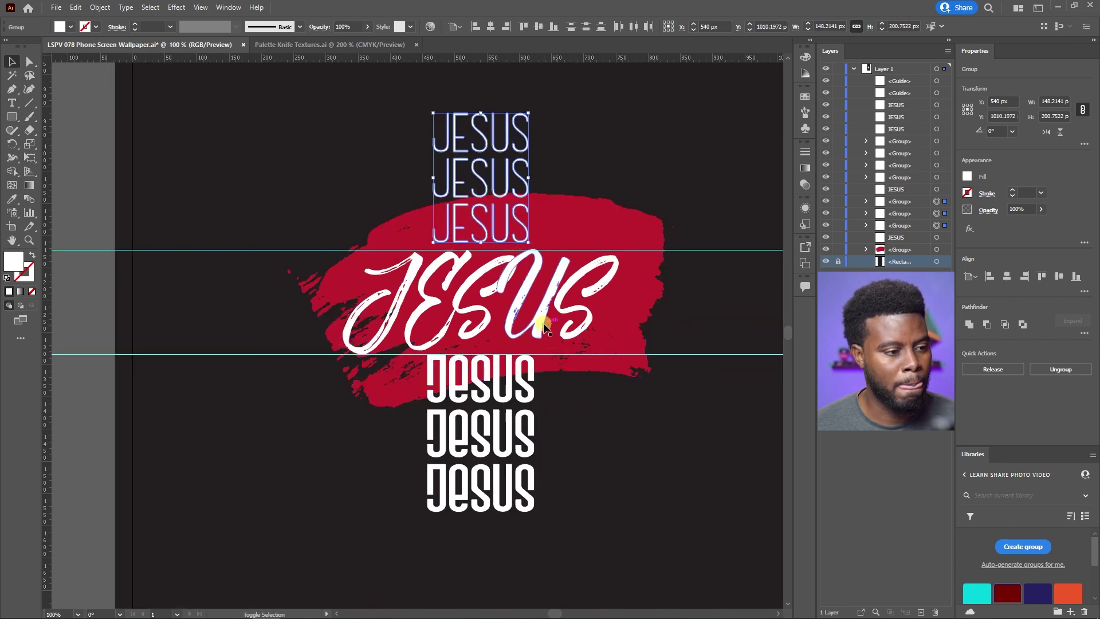
key("shift+Up")
key("shift+Down")
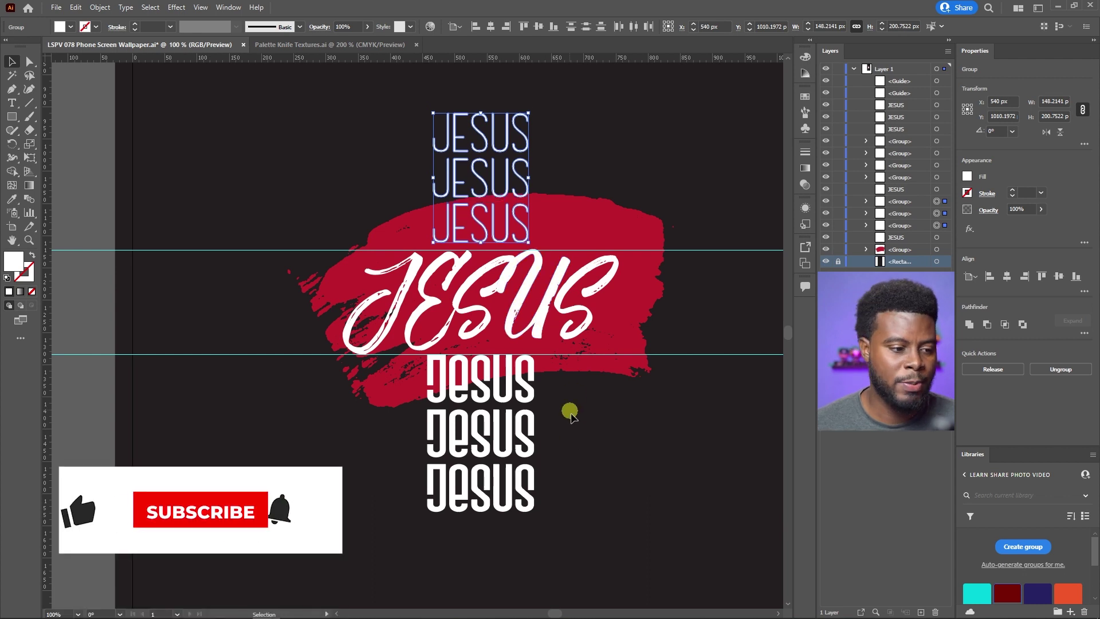
Move the three bold "JESUS" lines together down 10 px, keeping the script line and brush stroke in place
left_click(416, 380)
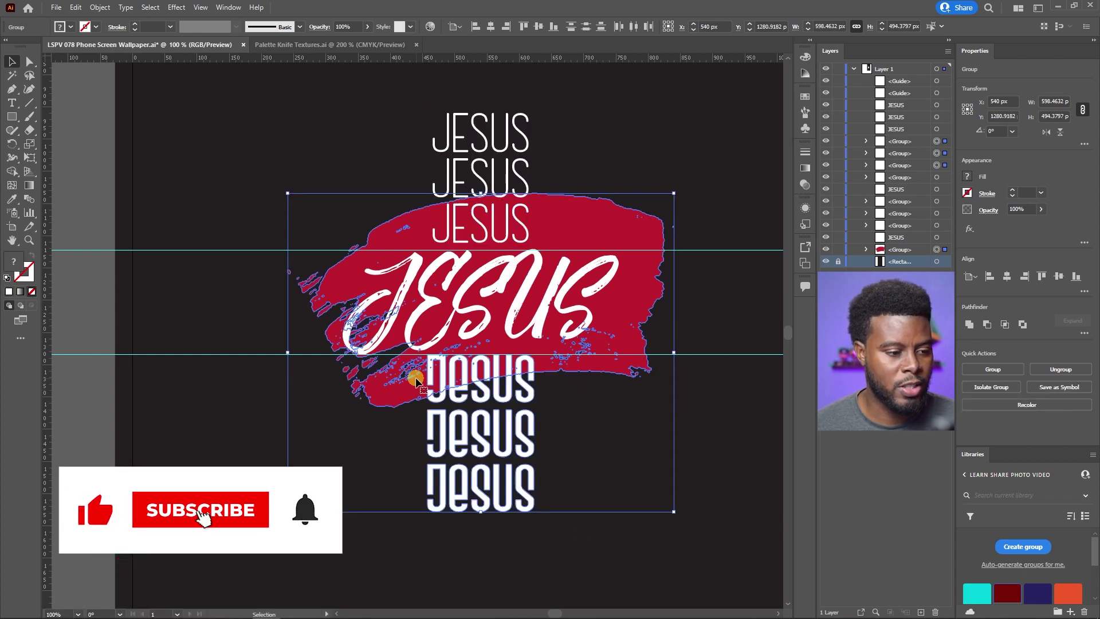
left_click(627, 322, "shift")
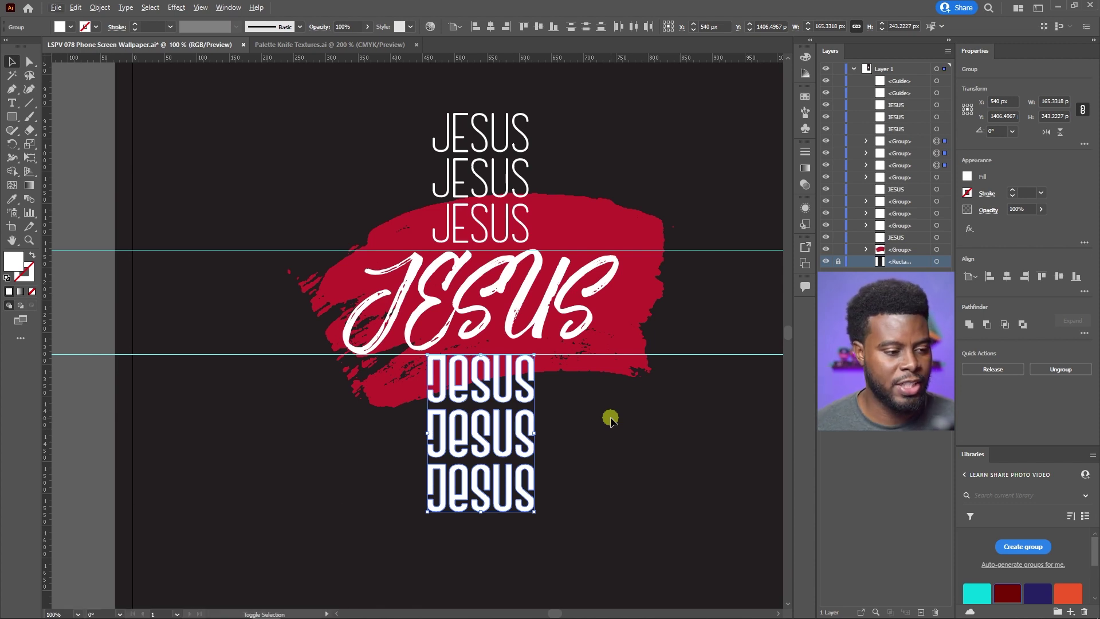
left_click(610, 419)
Examine the spacing of the "JESUS" lines and the size of the design relative to the whole artboard
scroll(611, 418, "down", 2)
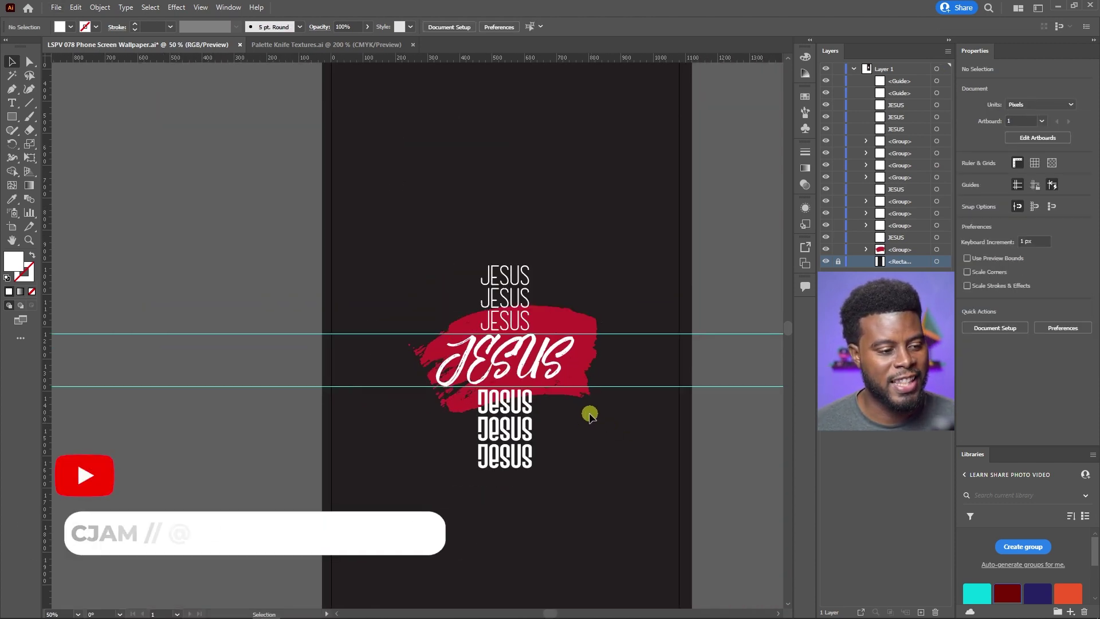
scroll(590, 412, "down", 2)
scroll(589, 405, "up", 2)
scroll(589, 395, "down", 3)
scroll(588, 407, "up", 2)
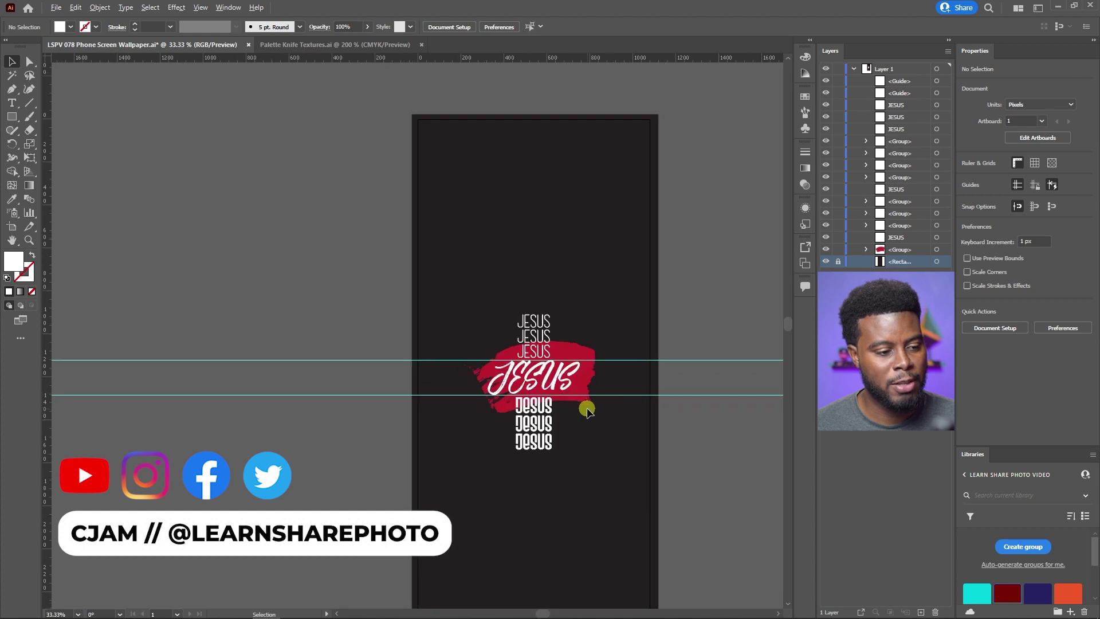
scroll(588, 408, "up", 1)
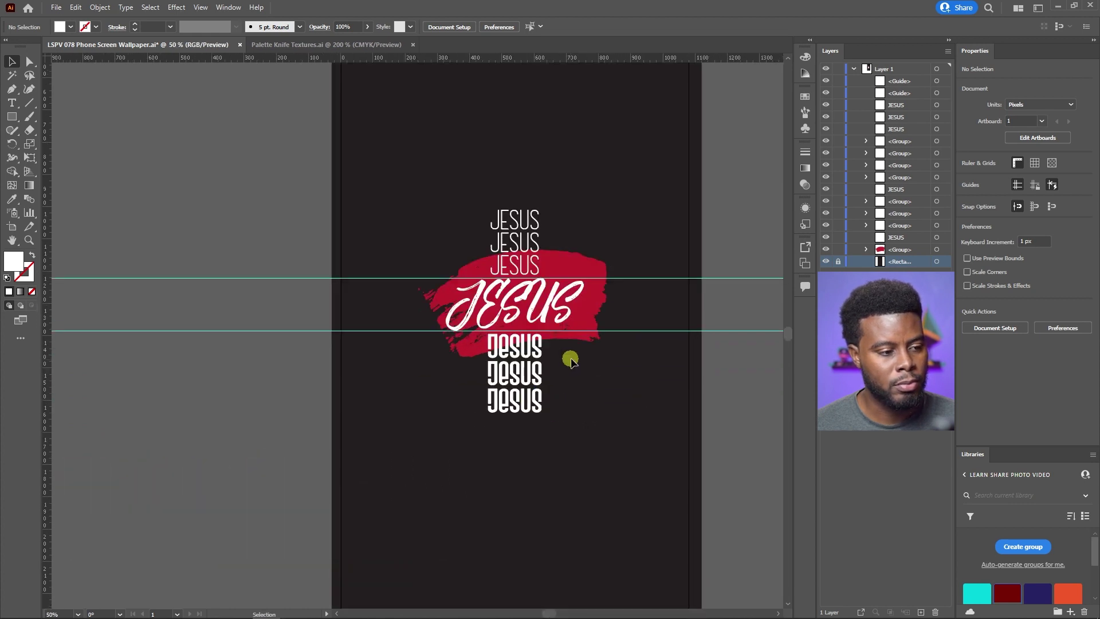
scroll(573, 361, "up", 2)
scroll(579, 362, "down", 2)
scroll(579, 362, "up", 2)
scroll(579, 361, "down", 1)
scroll(573, 362, "down", 2)
scroll(543, 366, "up", 2)
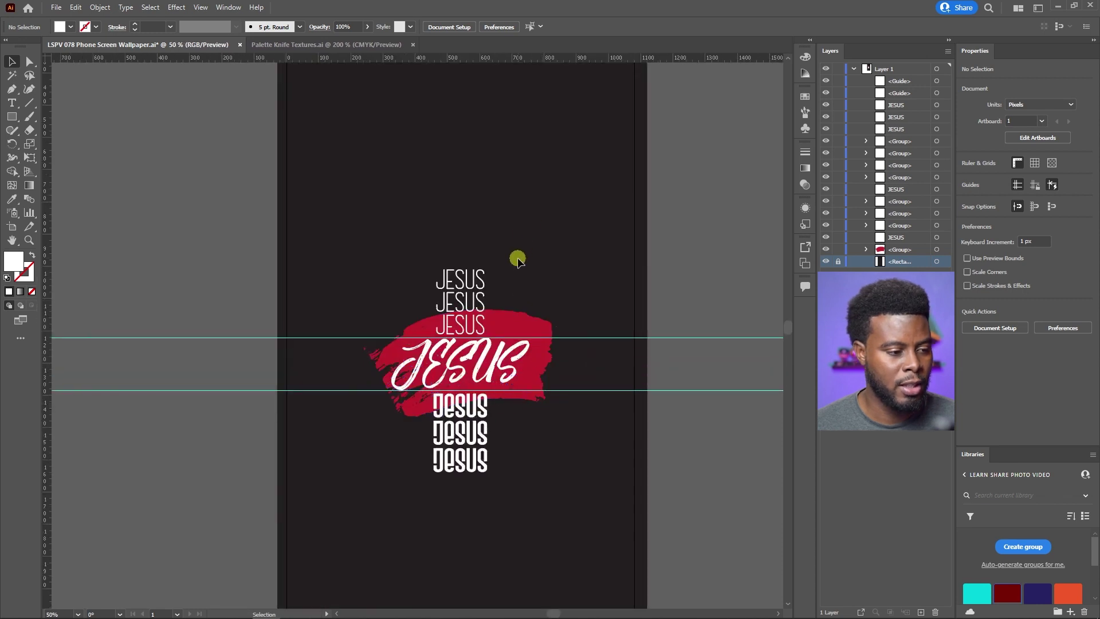
right_click(700, 316)
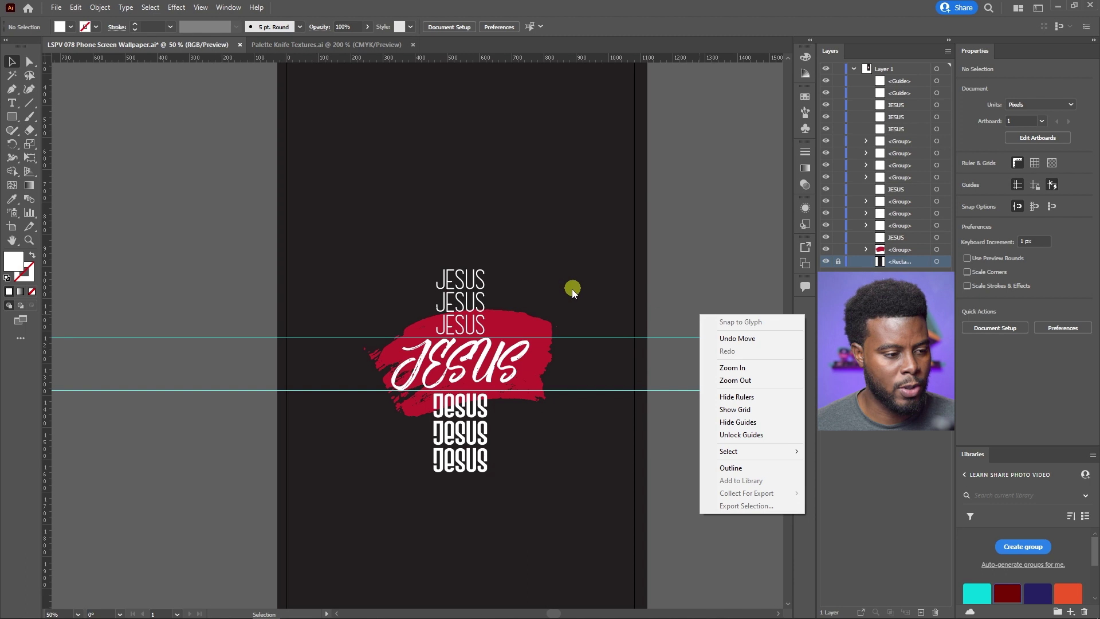
left_click(576, 259)
Scale all "JESUS" lines and the brush stroke up proportionally from their common centre to about 1.4 times their size
scroll(574, 265, "down", 2)
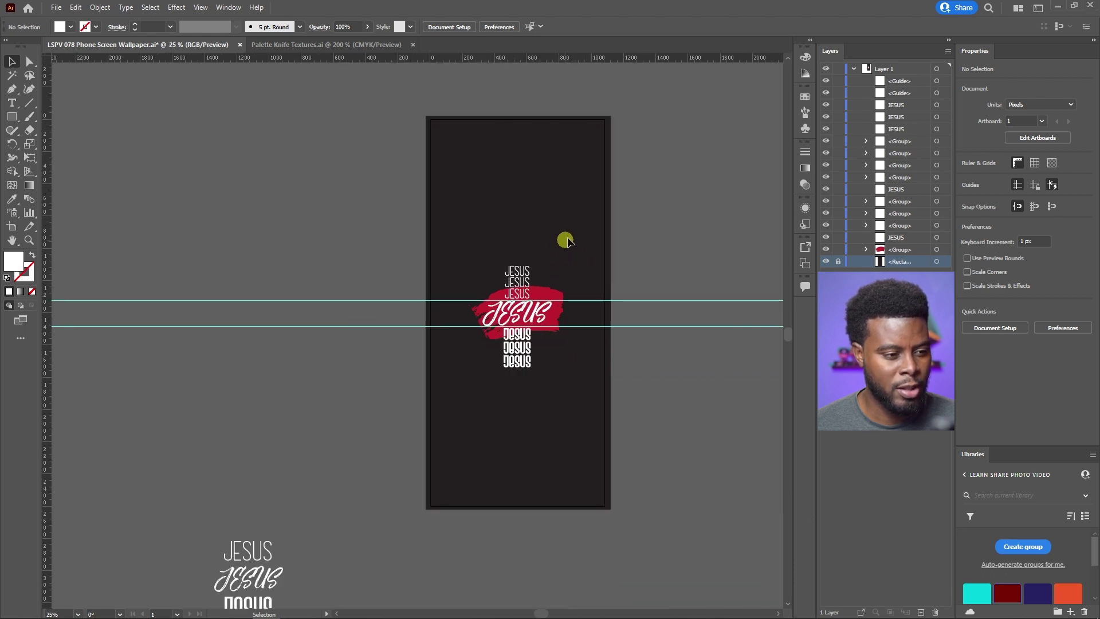
left_click(502, 351)
scroll(556, 310, "up", 2)
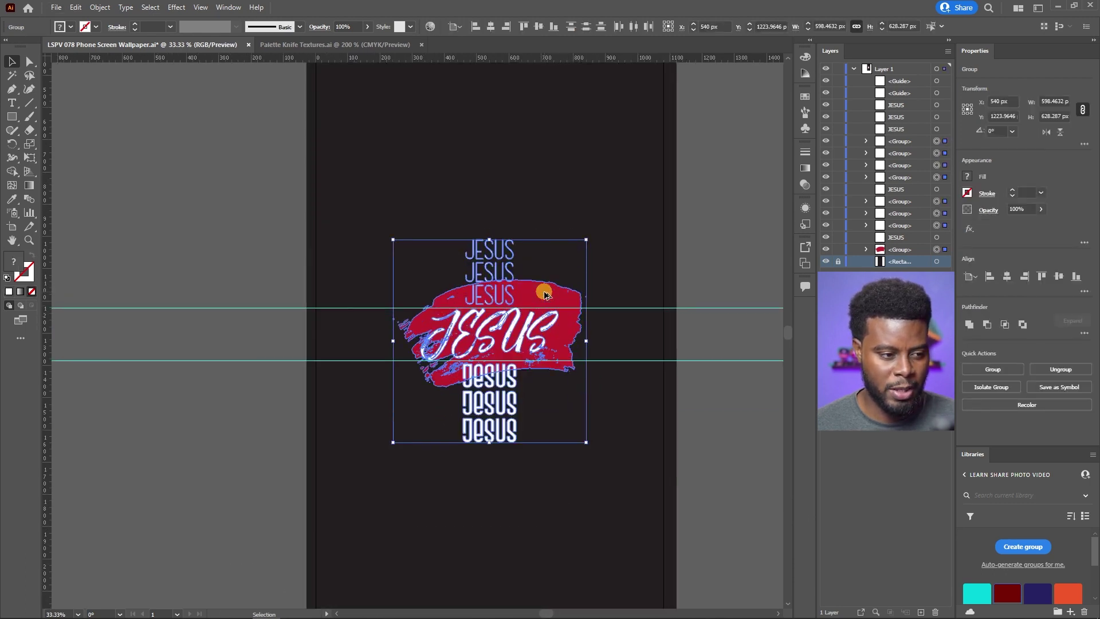
left_click_drag(590, 240, 618, 180)
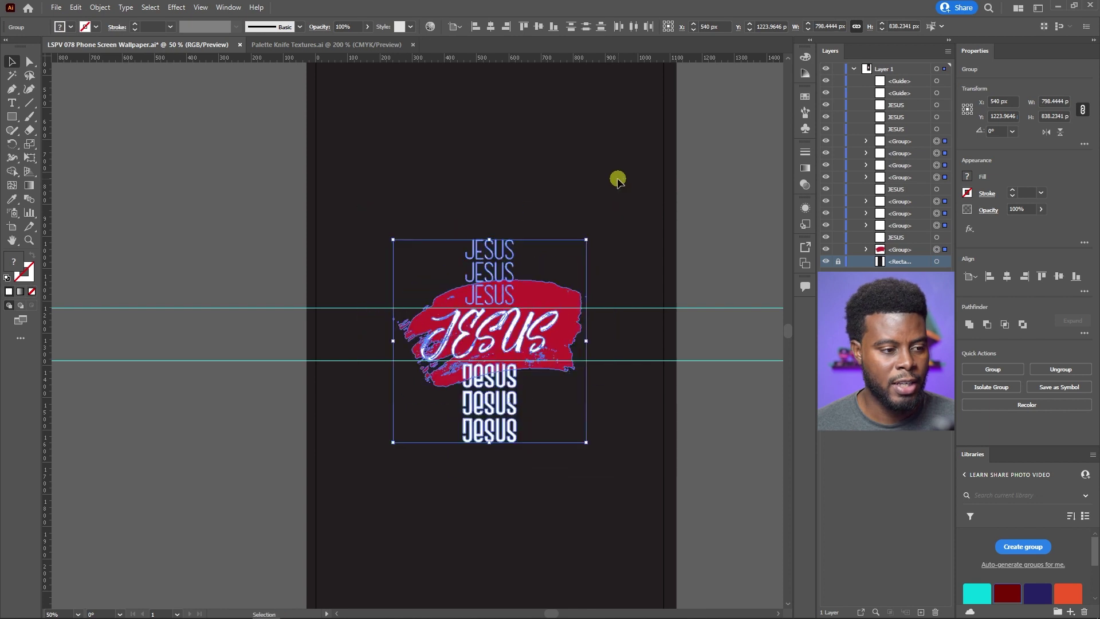
left_click_drag(588, 239, 622, 192)
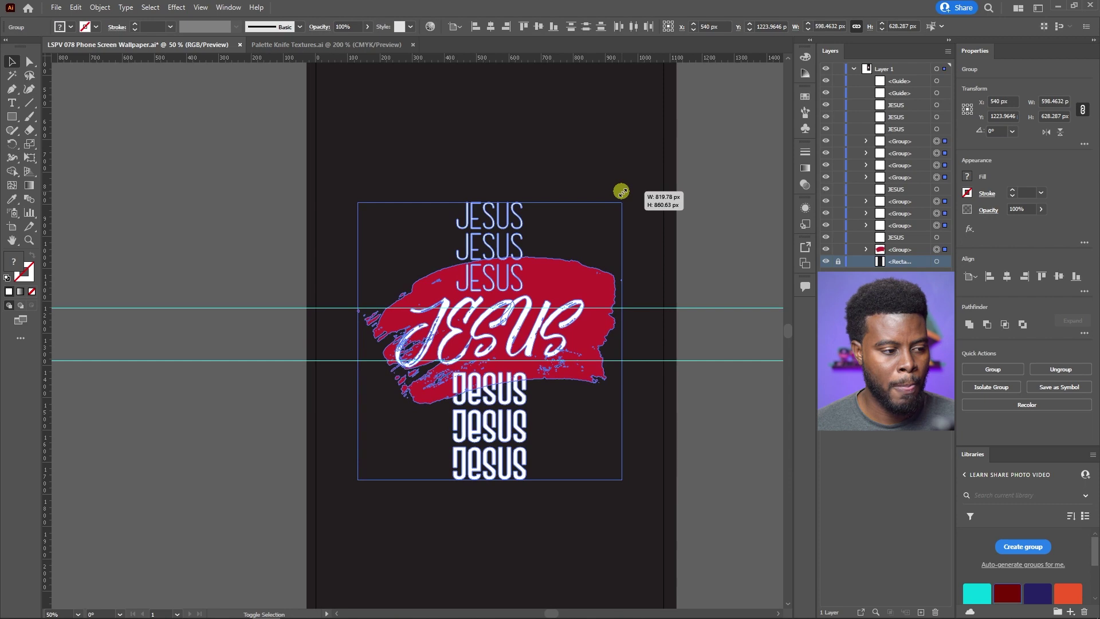
left_click_drag(622, 192, 624, 188)
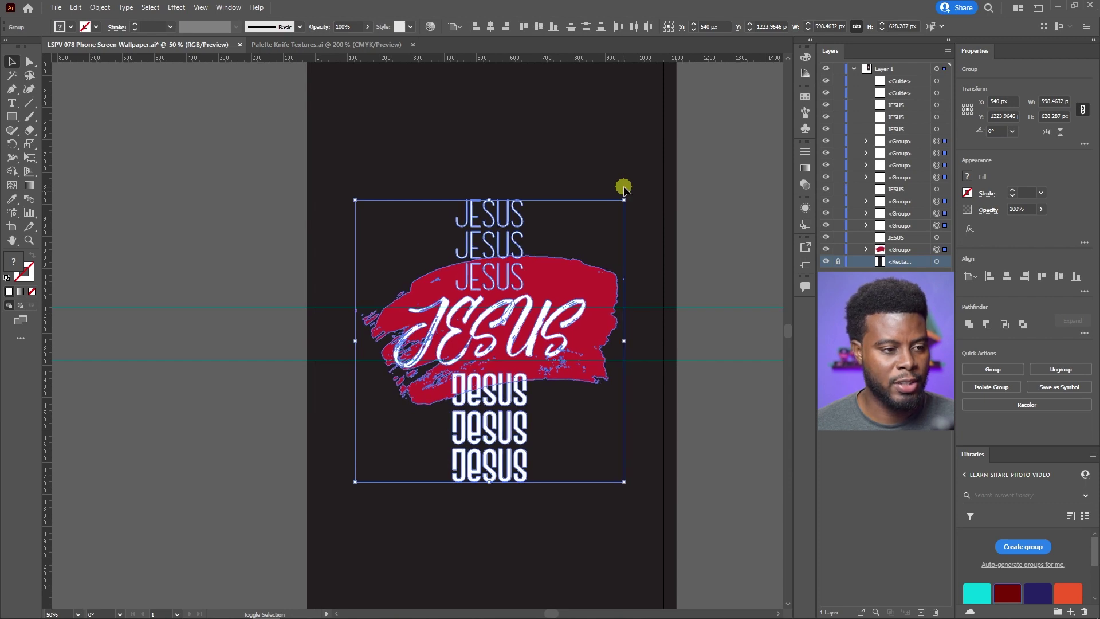
Deselect the artwork, save the project and hide the guides
left_click(554, 170)
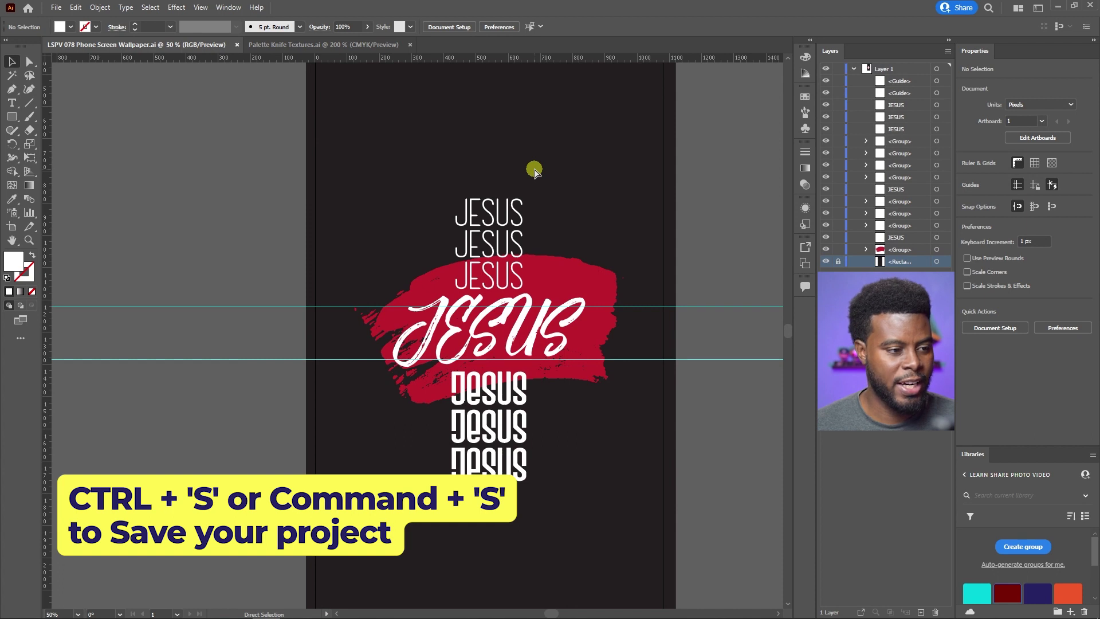
key("ctrl+semicolon")
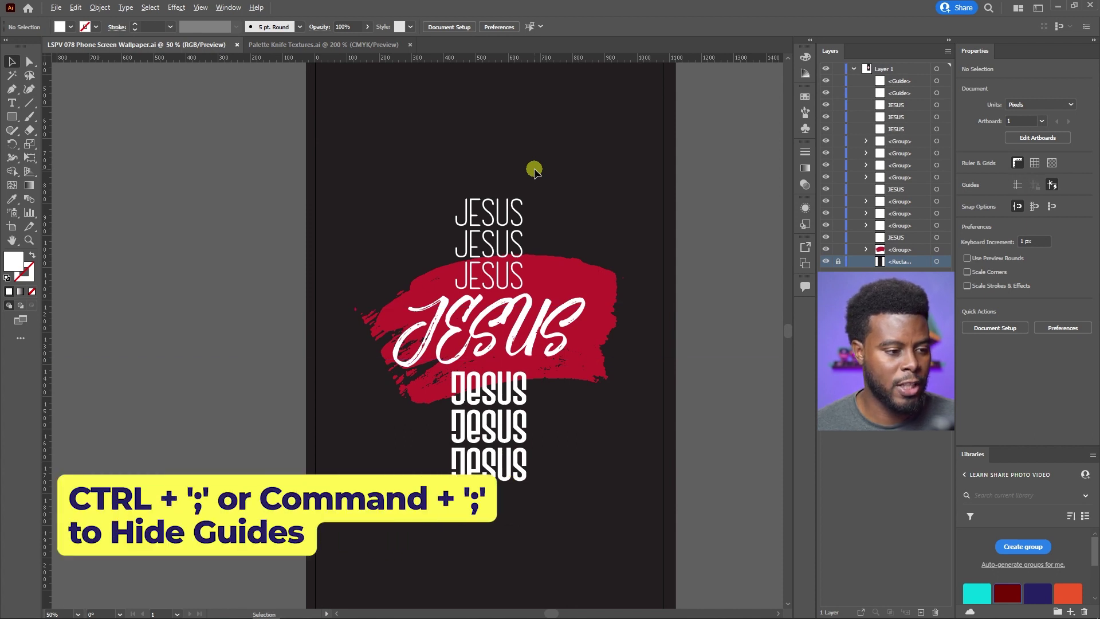
key("ctrl+minus")
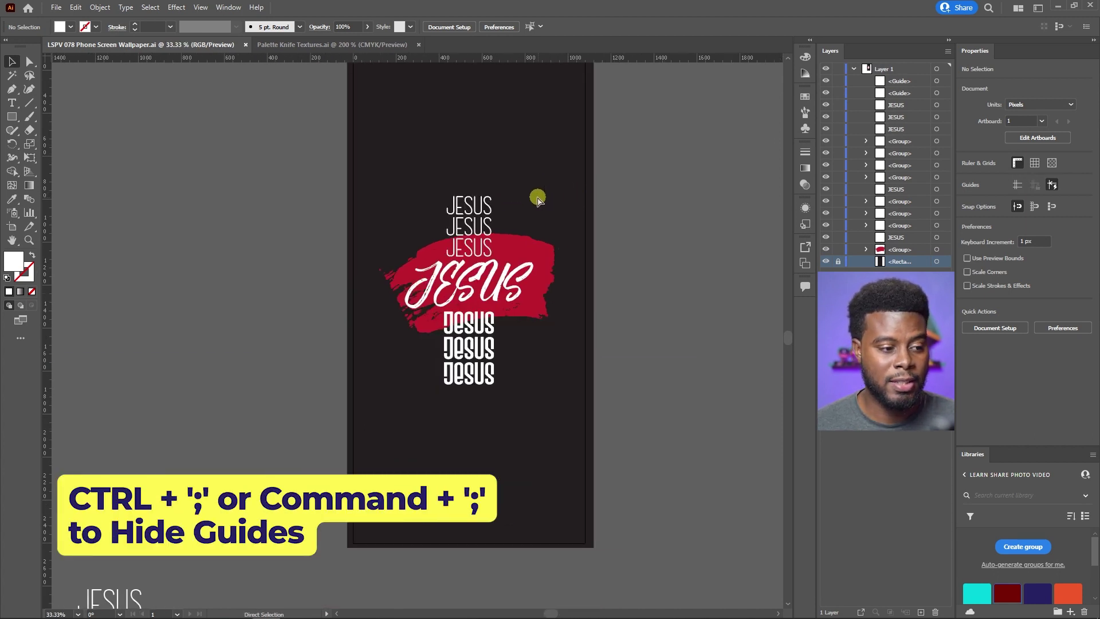
scroll(494, 196, "up", 2)
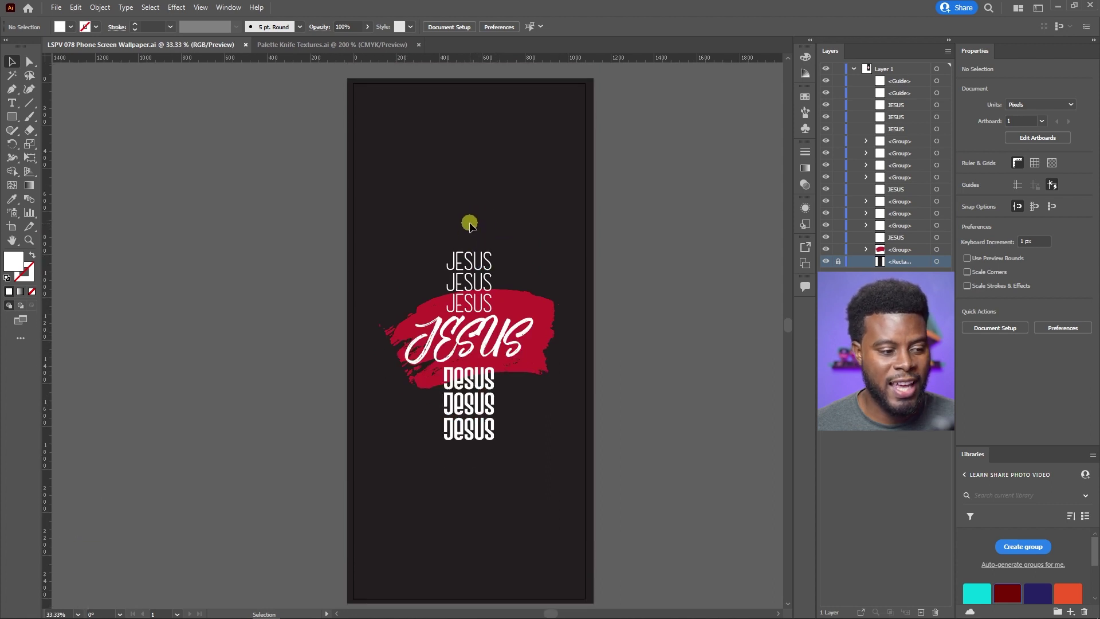
Examine the enlarged cross composition on the artboard and the spare "JESUS" font samples outside it
key("ctrl+plus")
key("ctrl+minus")
key("ctrl+plus")
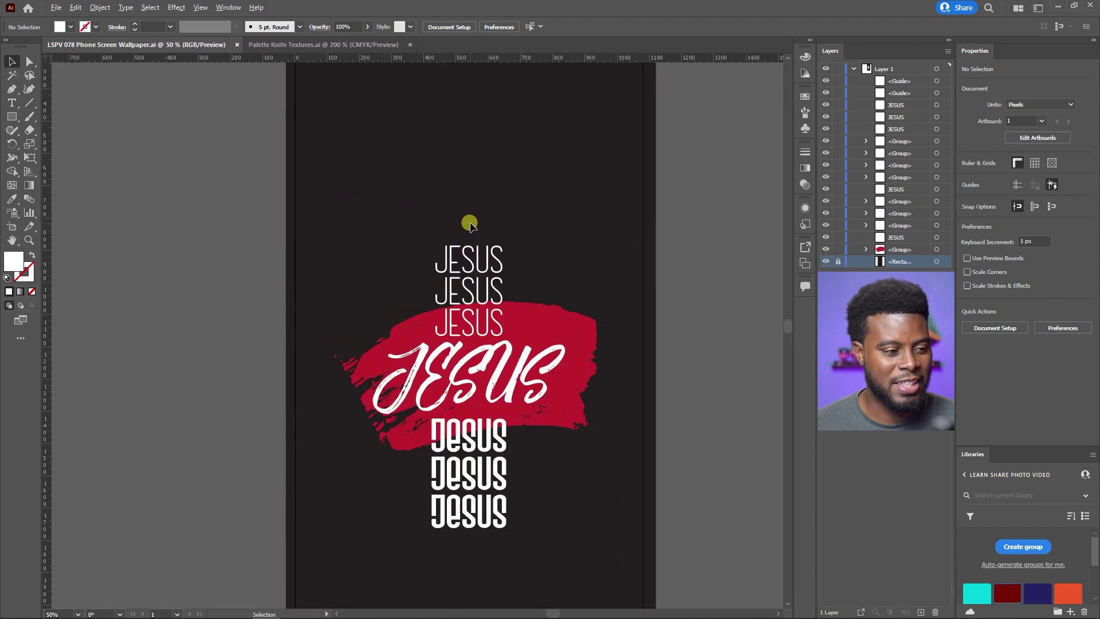
scroll(469, 224, "down", 2)
scroll(457, 252, "down", 1)
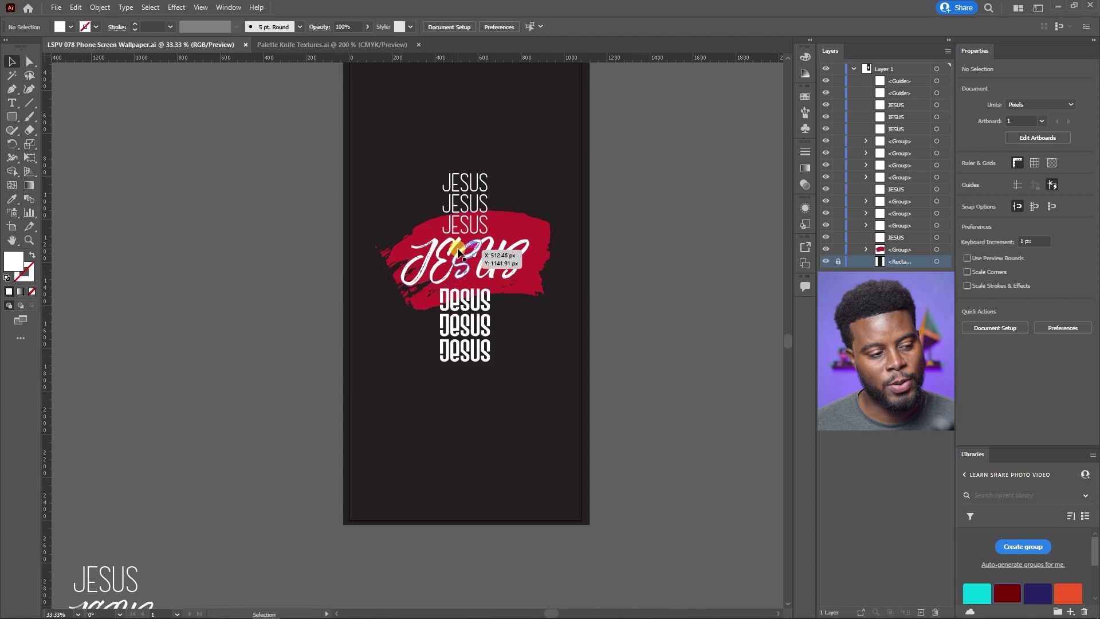
scroll(458, 252, "down", 1)
scroll(401, 413, "down", 2)
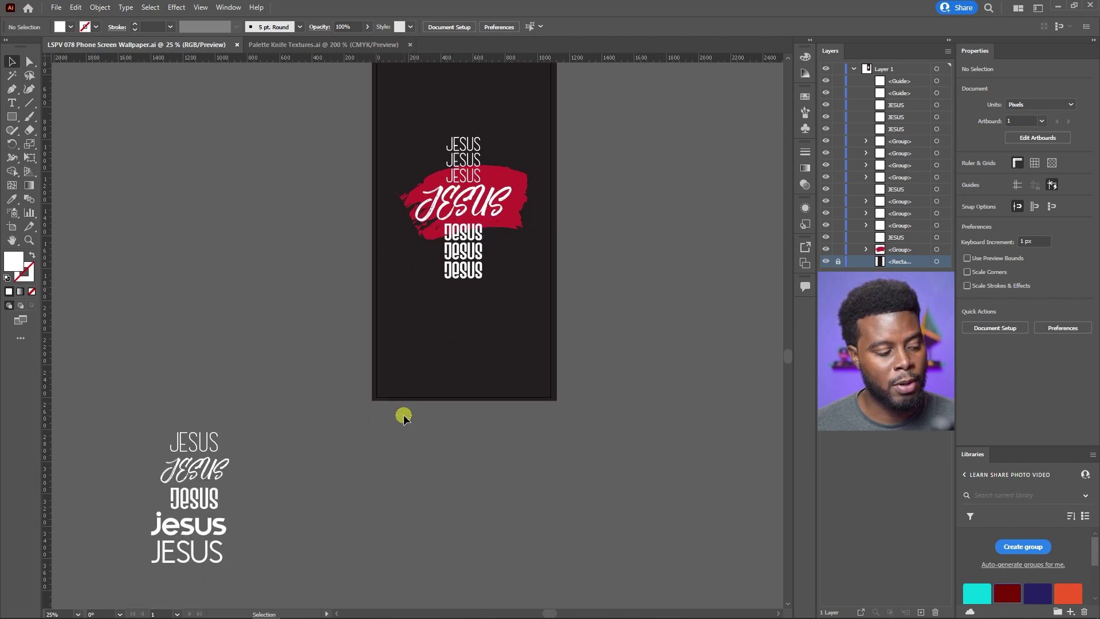
left_click(193, 538)
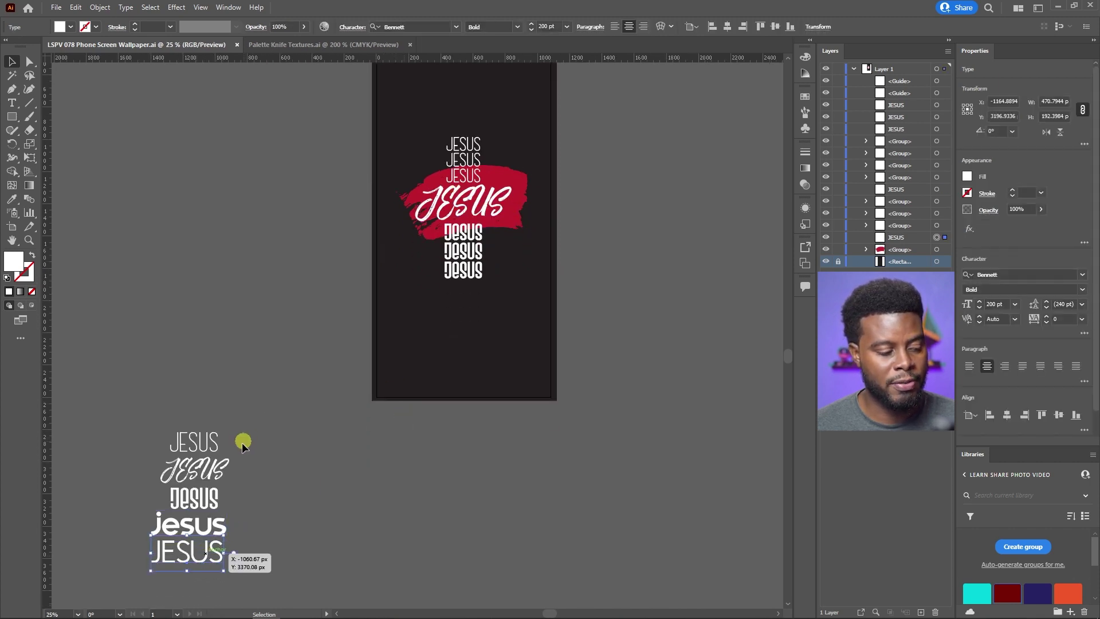
Examine the script "JESUS" over the brush stroke up close and compare it with the full wallpaper
scroll(442, 183, "up", 1)
scroll(448, 228, "up", 2)
scroll(442, 239, "down", 1)
scroll(480, 253, "up", 1)
left_click(480, 366)
scroll(480, 367, "down", 1)
scroll(491, 332, "up", 1)
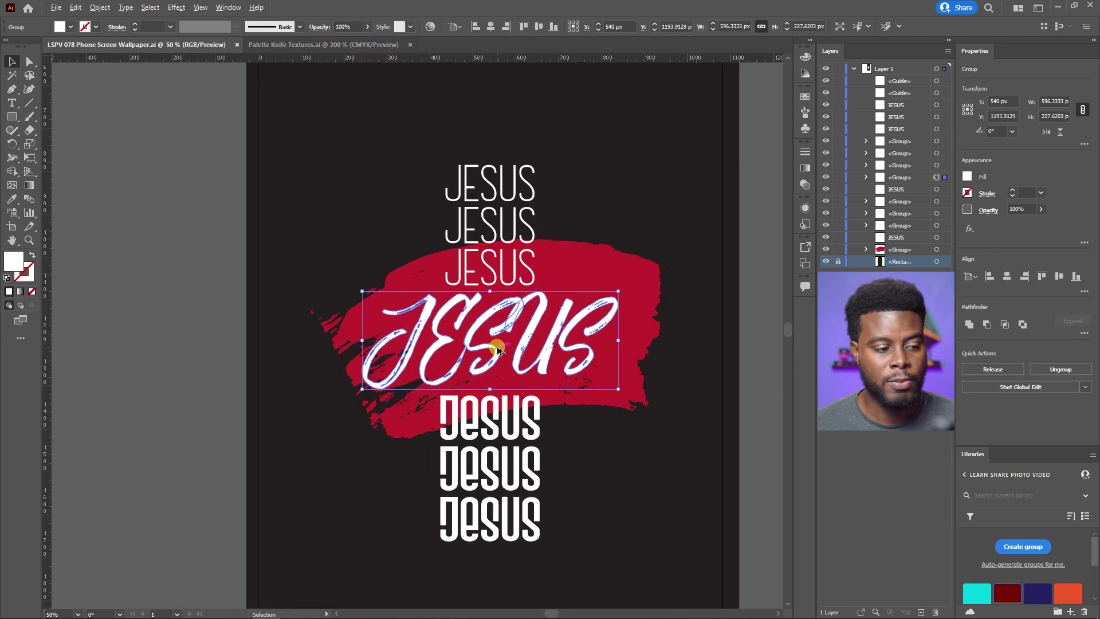
left_click(587, 449)
scroll(588, 419, "down", 2)
scroll(591, 419, "up", 1)
scroll(504, 209, "down", 1)
scroll(518, 198, "up", 1)
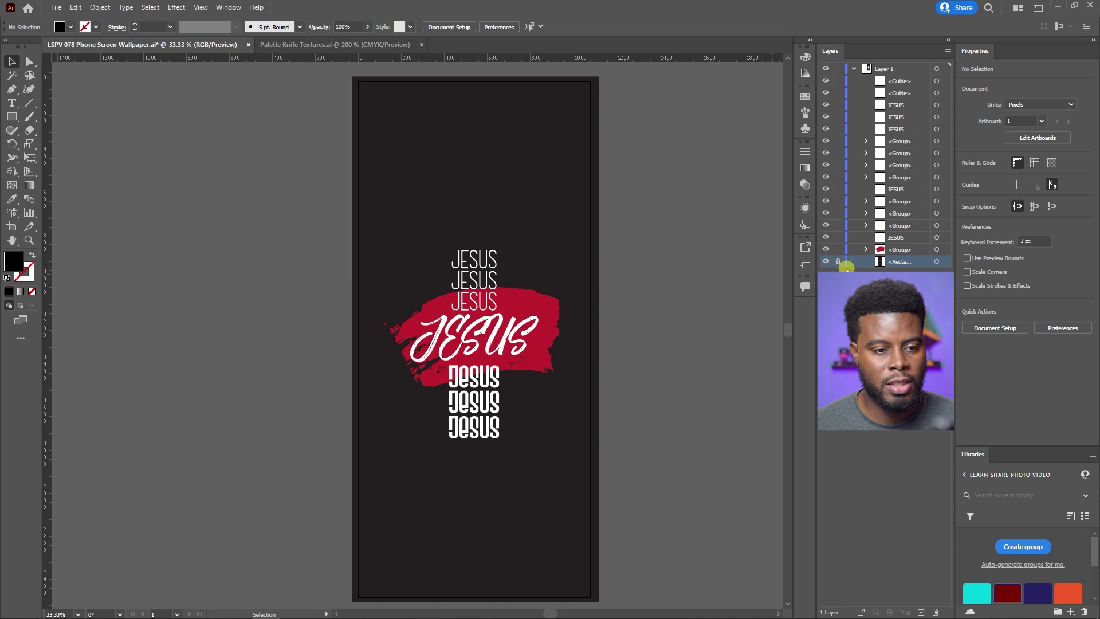
Unlock the dark background rectangle and change its fill to pure black
left_click(938, 260)
double_click(14, 261)
mouse_move(797, 321)
left_mouse_down()
mouse_move(705, 366)
mouse_move(738, 354)
left_mouse_up()
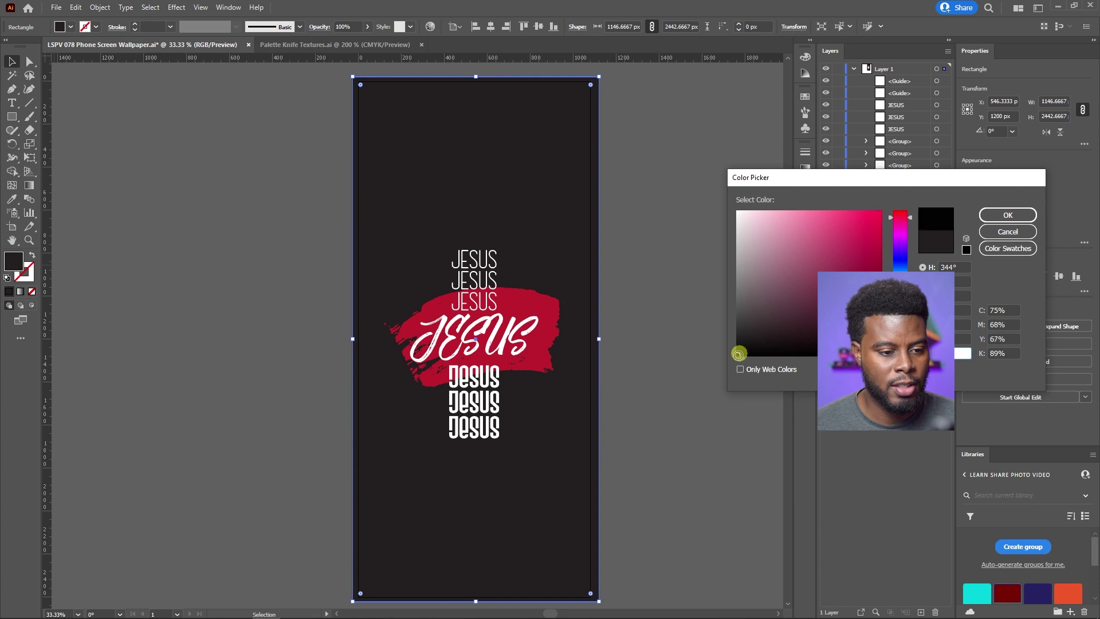
left_click(1008, 215)
left_click(767, 239)
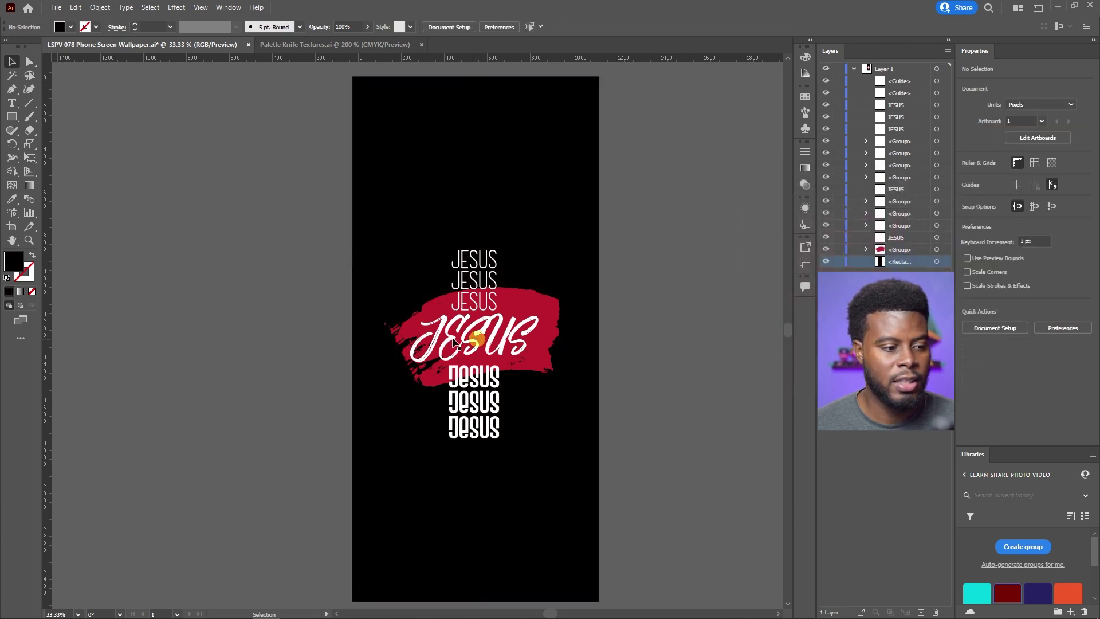
Check the design against the black background, leave nothing selected and save the project
scroll(400, 318, "up", 1)
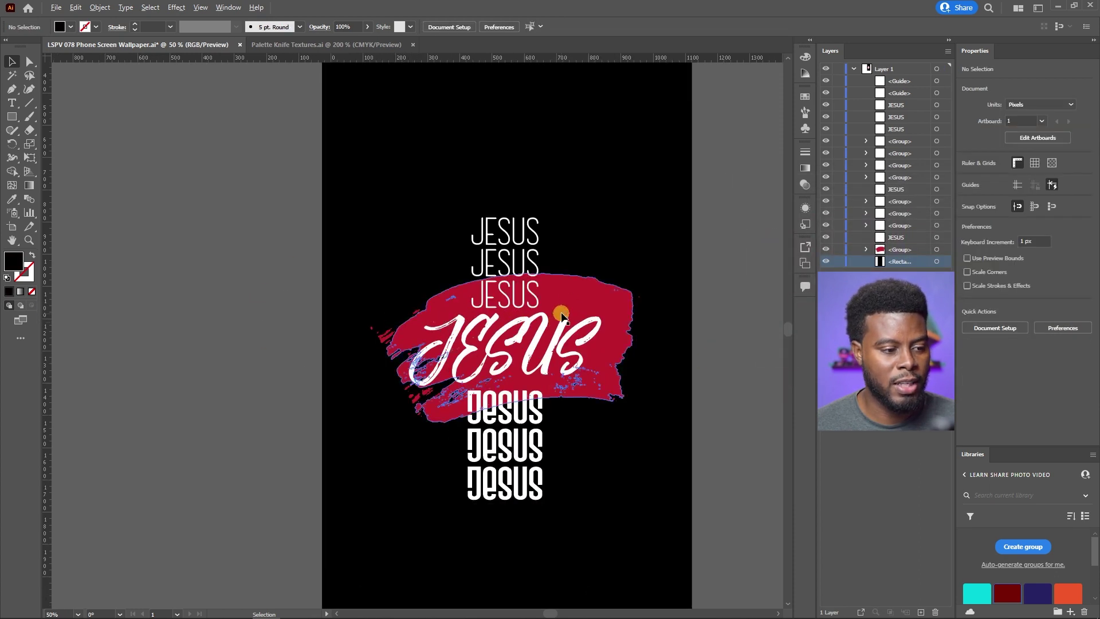
scroll(590, 295, "right", 1)
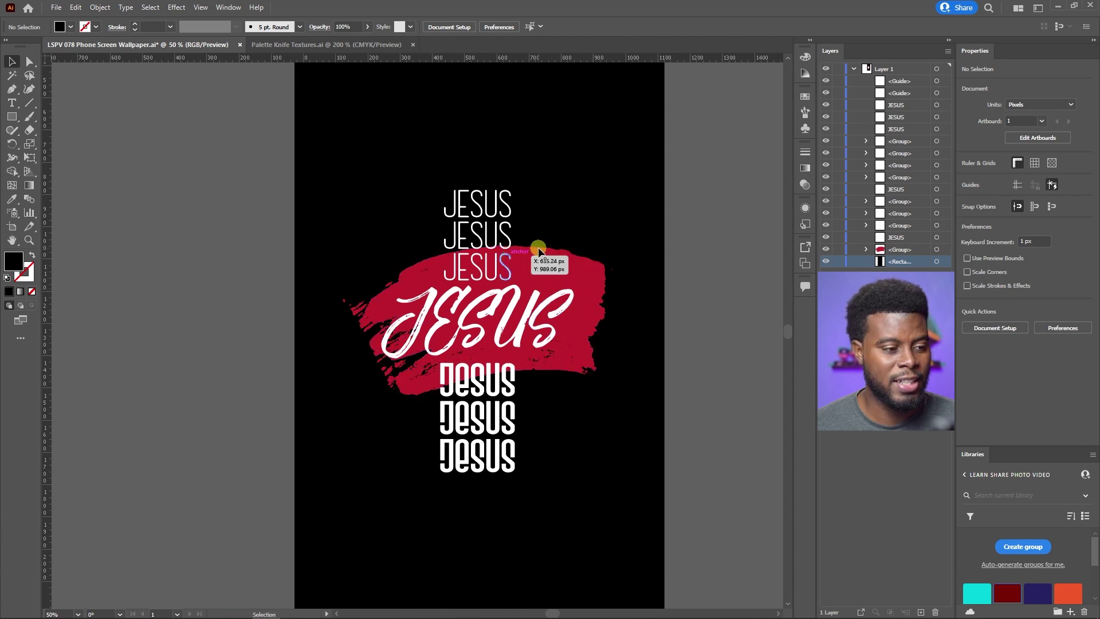
left_click(573, 207)
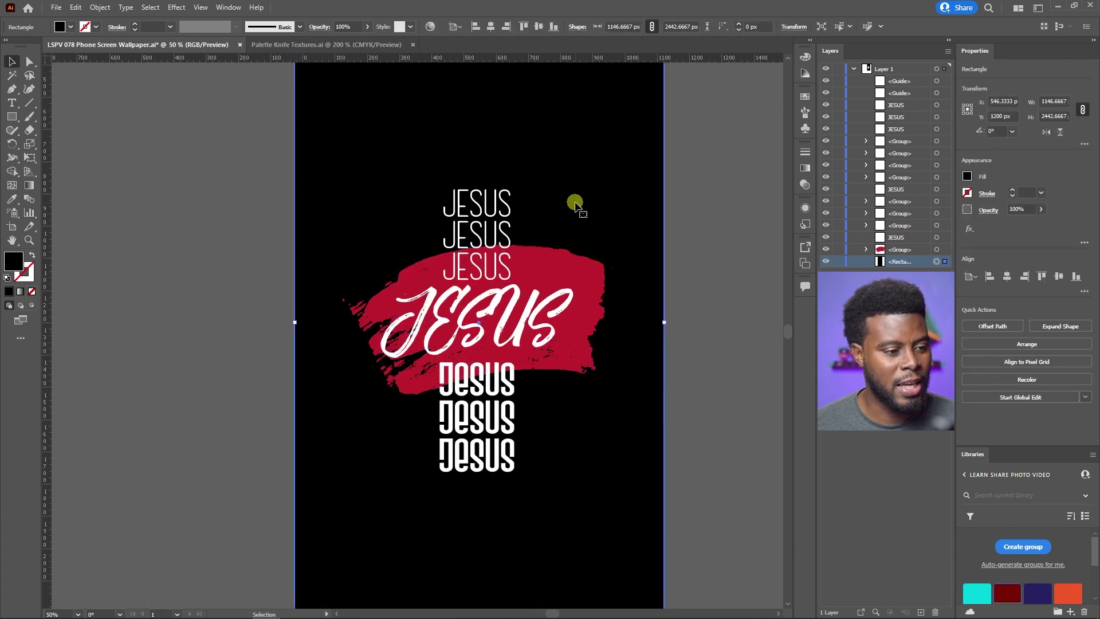
scroll(707, 227, "up", 1)
left_click(707, 226)
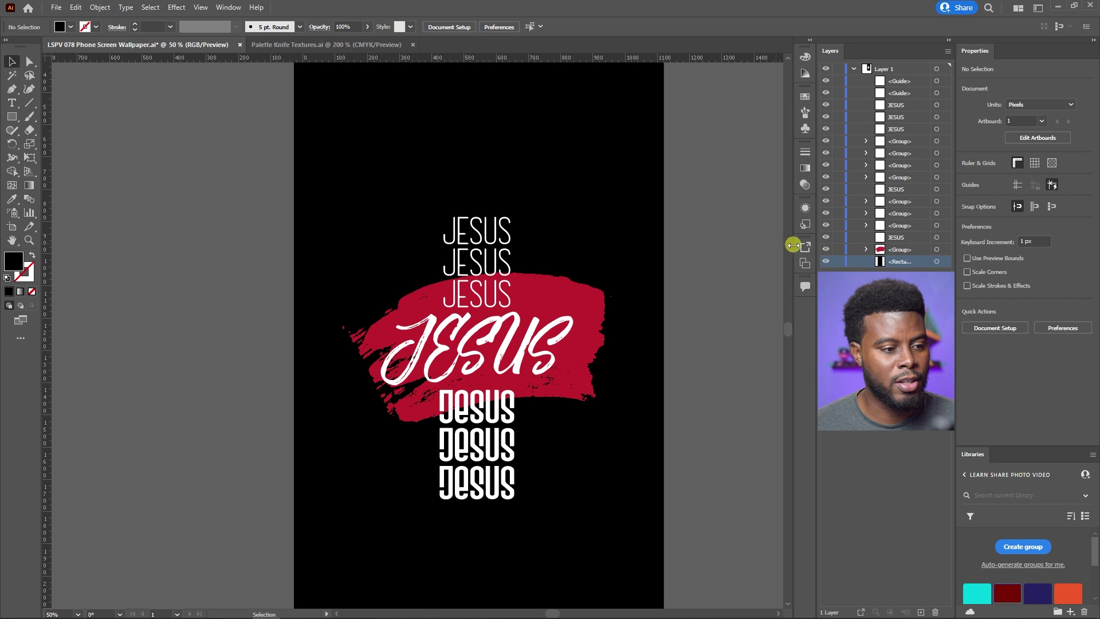
key("ctrl+s")
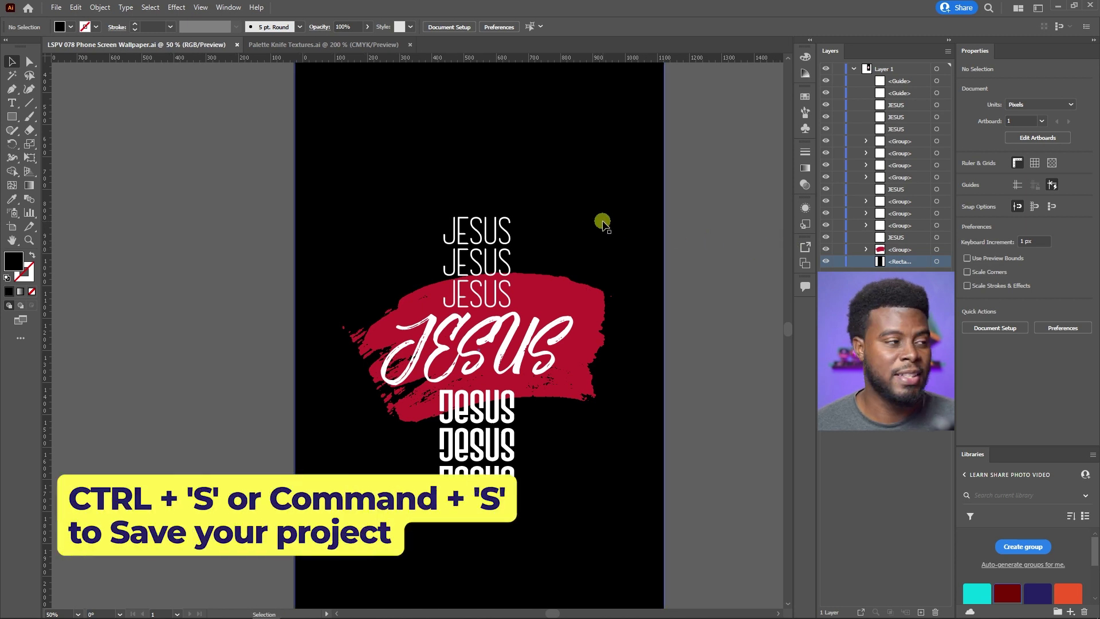
Export the wallpaper as the PNG file "LSPV 078 Phone Screen Wallpaper" in the LSPV 078 folder, using artboards with range 1
left_click(56, 8)
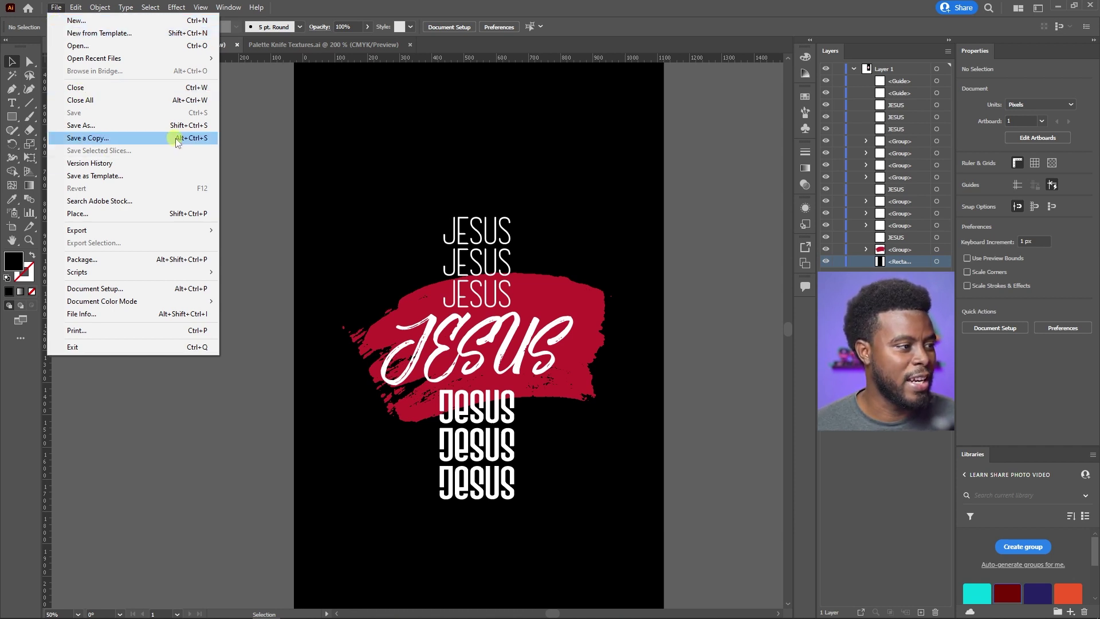
mouse_move(191, 229)
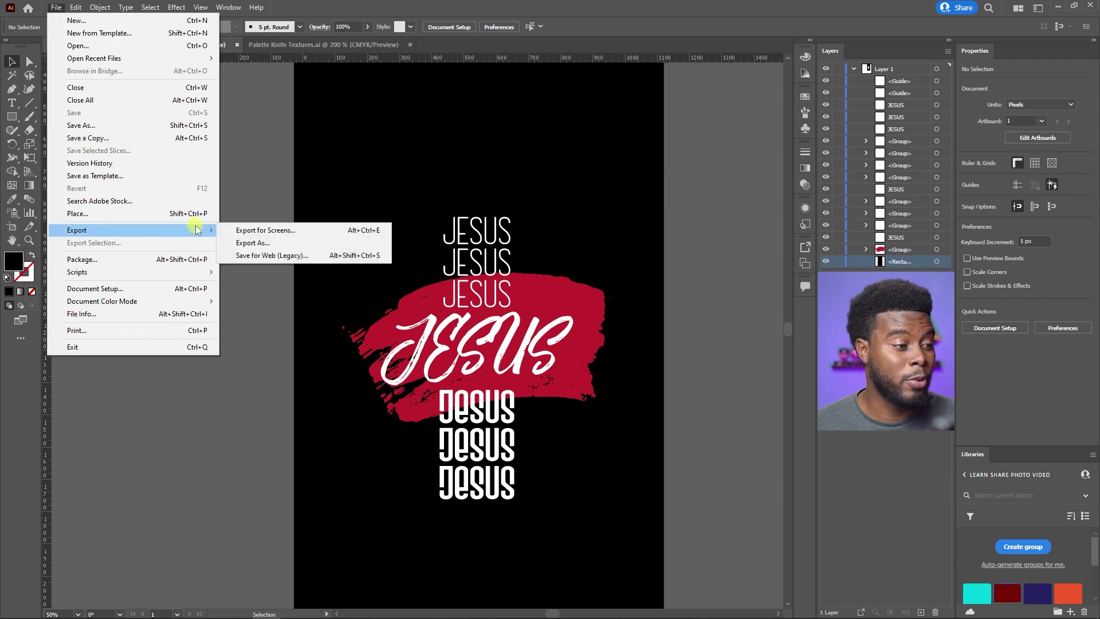
left_click(246, 240)
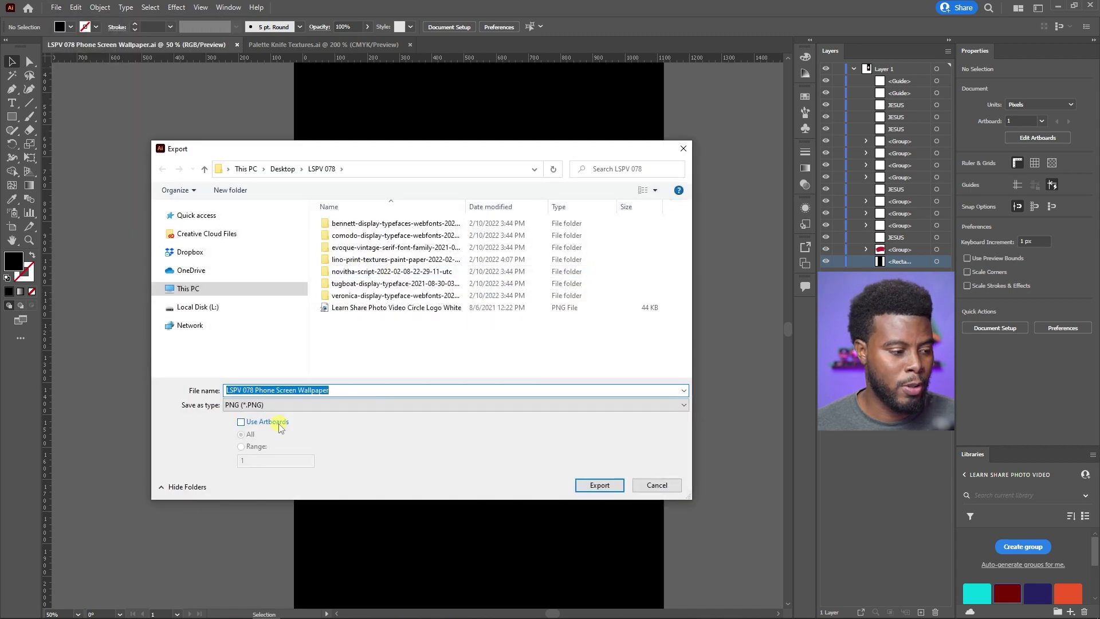
left_click(280, 422)
left_click(280, 424)
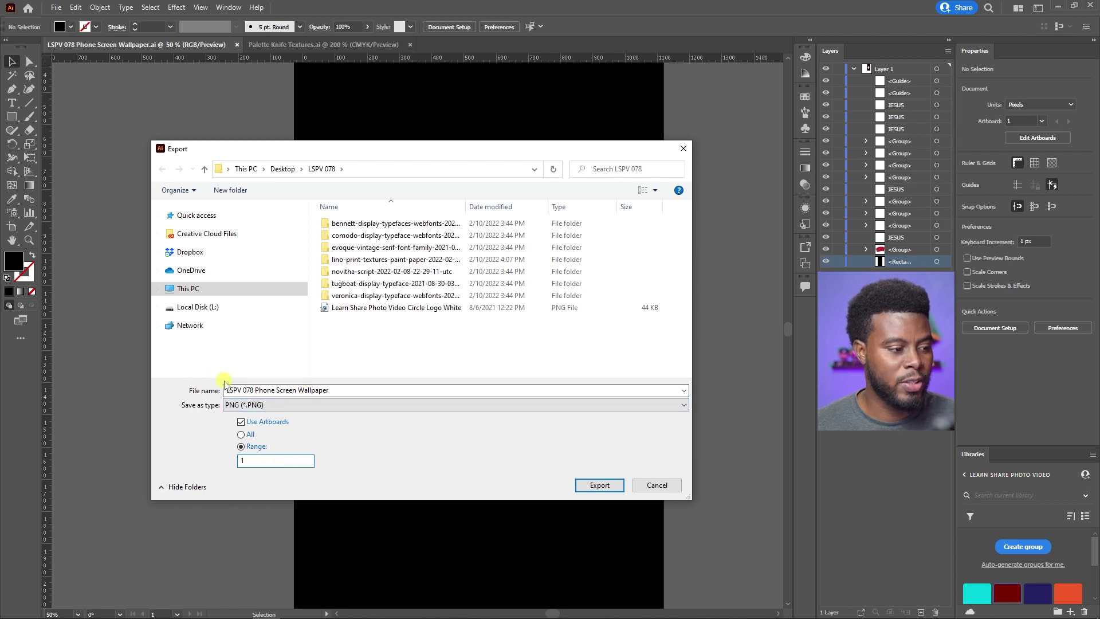
left_click(600, 486)
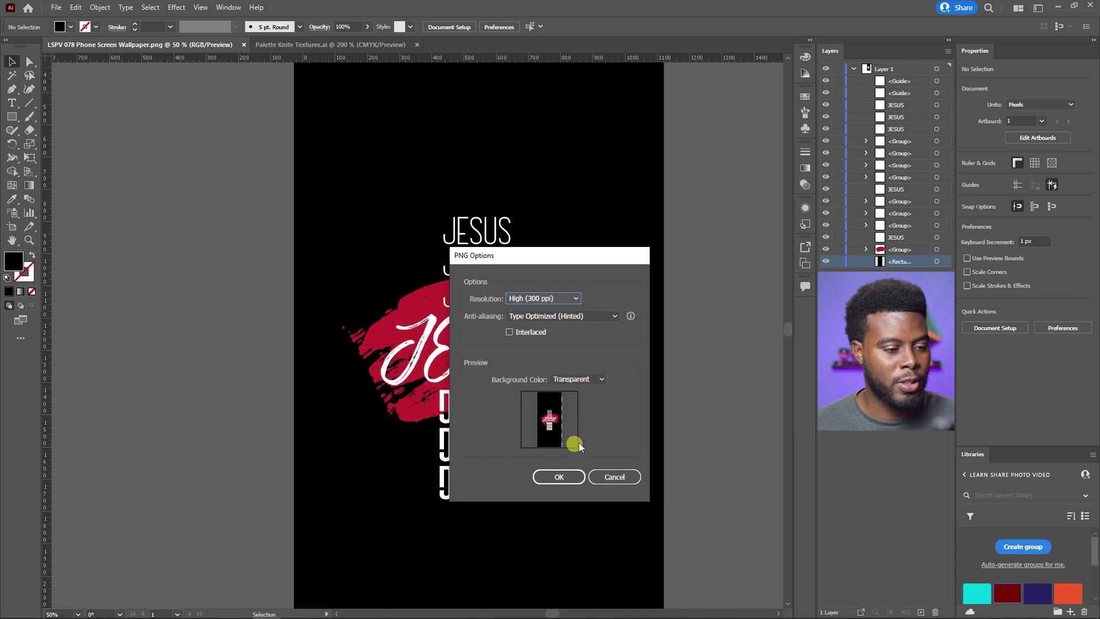
Review the background colour choices, keep Transparent with High (300 ppi) resolution and Type Optimized anti-aliasing, and complete the PNG export
left_click(575, 380)
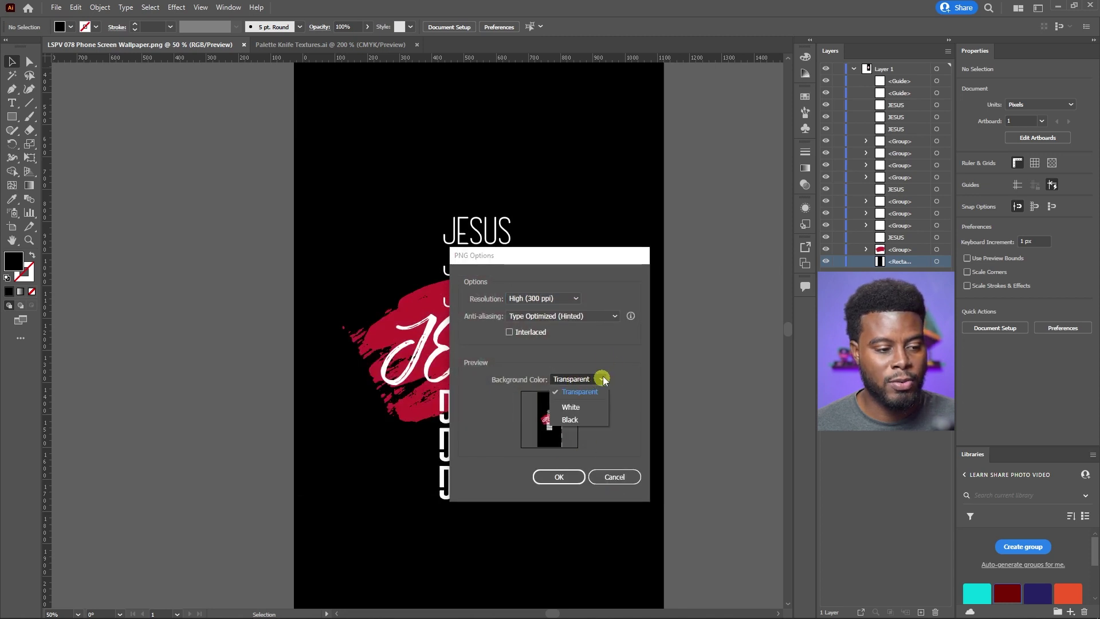
left_click(601, 379)
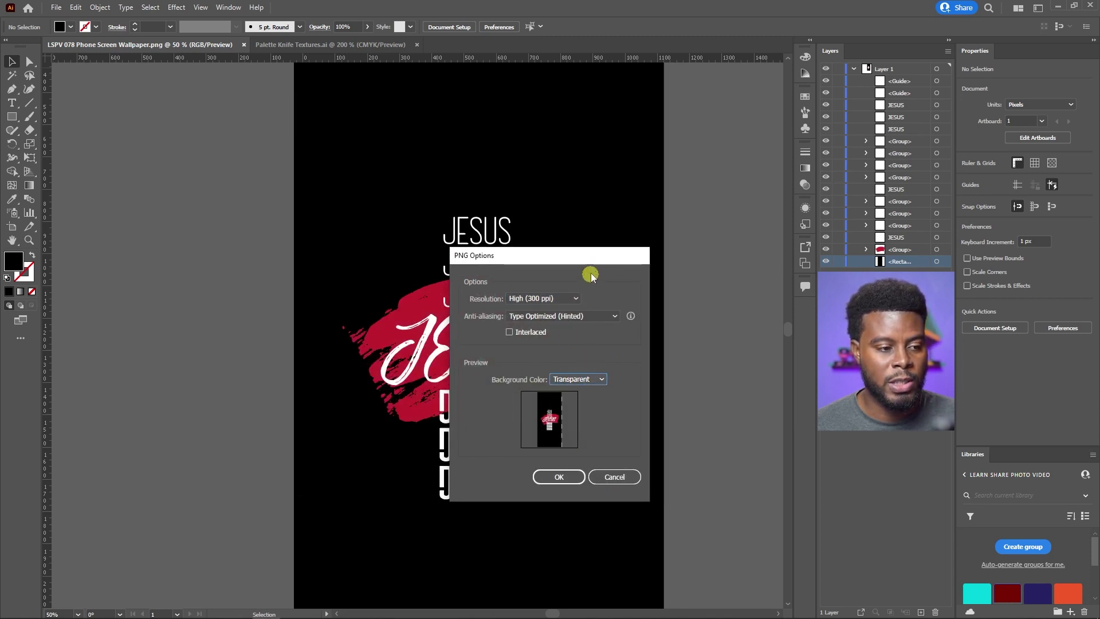
left_click_drag(584, 259, 607, 221)
left_click(579, 257)
left_click(587, 257)
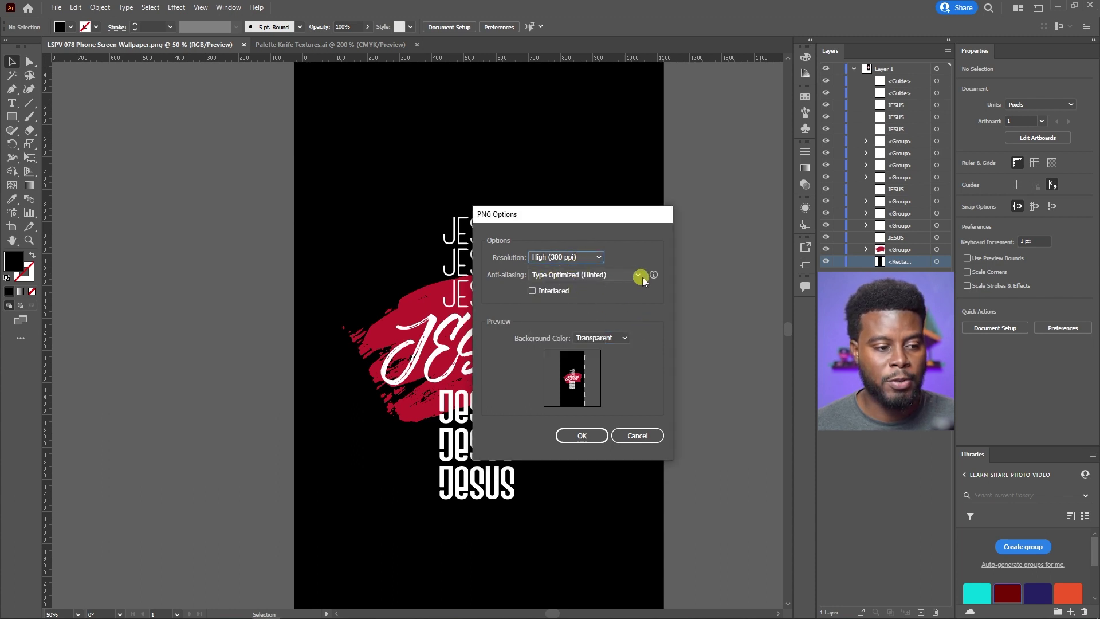
left_click(584, 436)
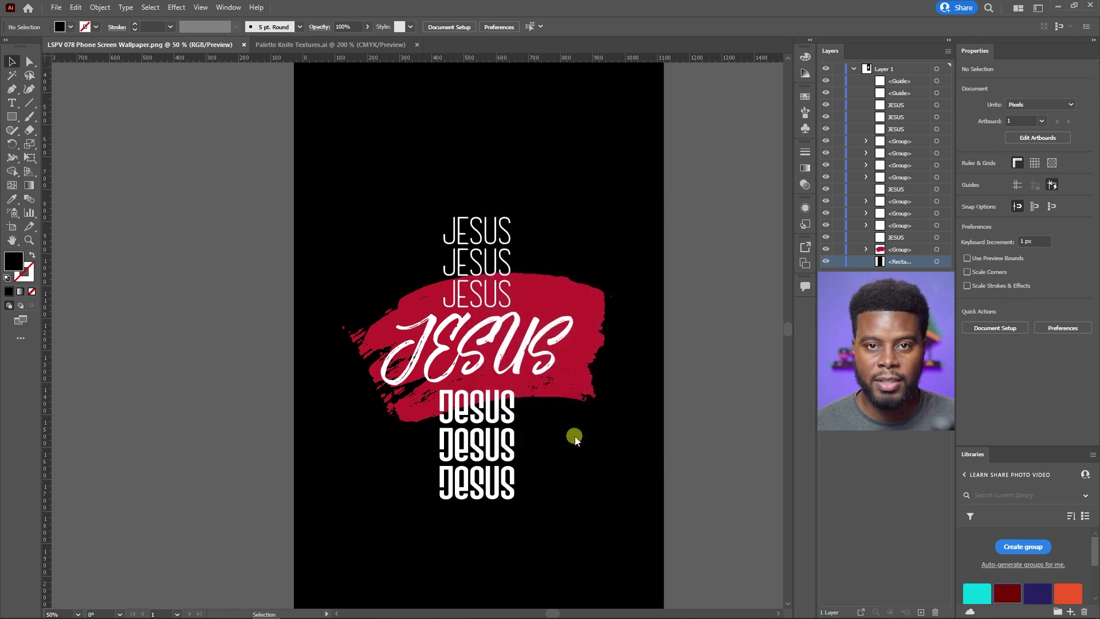